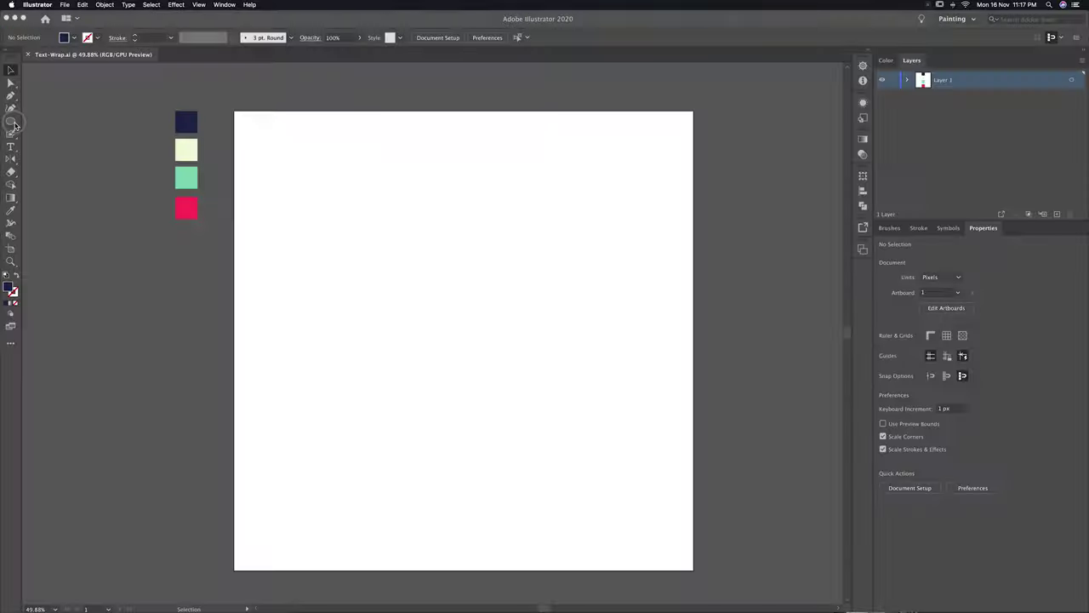
Draw a navy 1442 × 1442 px rectangle covering the entire artboard as the background.
left_click(11, 121)
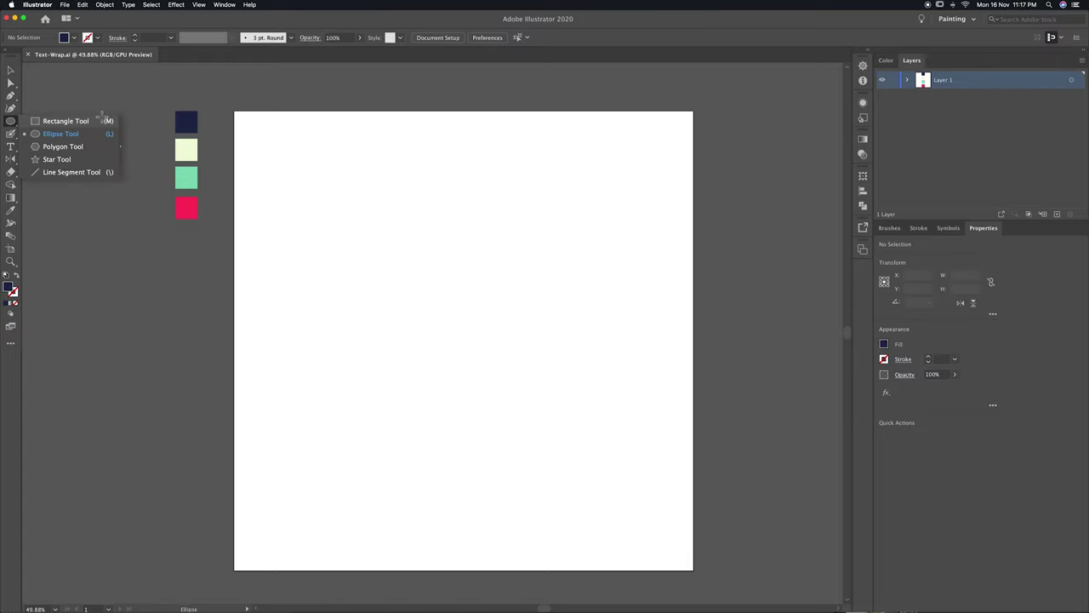
left_click(51, 121)
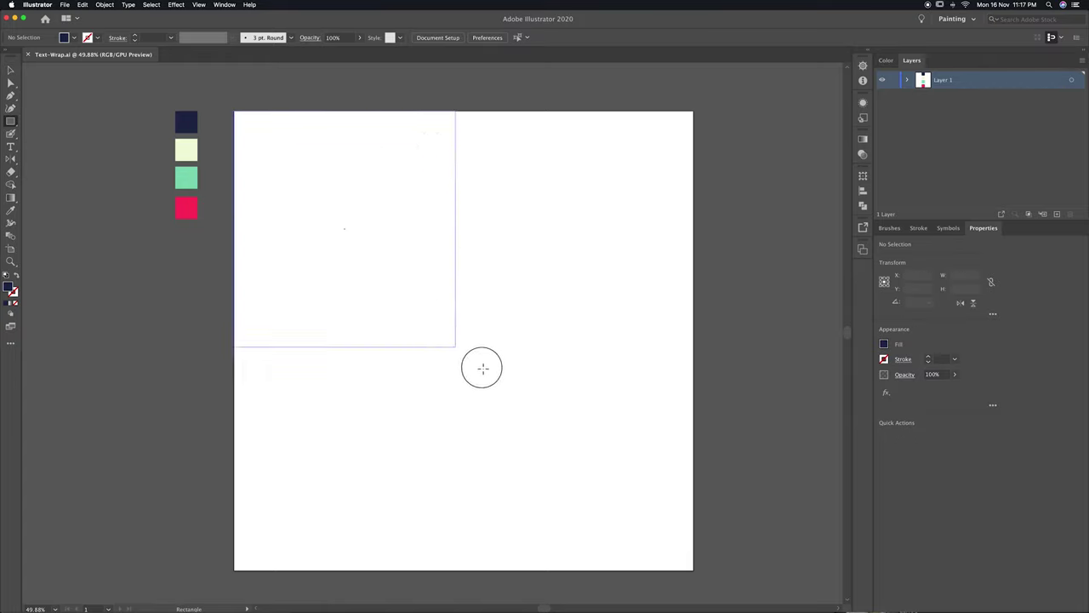
left_click_drag(236, 111, 693, 570)
key("v")
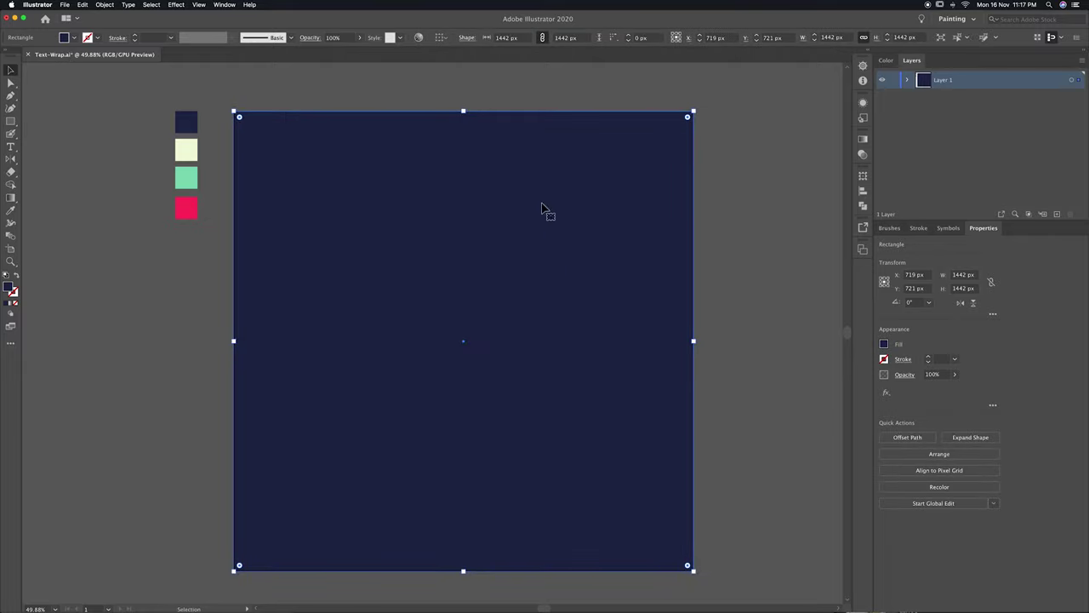
Lock the background layer, add a new layer, and draw a large circle on it.
left_click(893, 79)
left_click(1057, 214)
left_click_drag(11, 120, 51, 145)
mouse_move(308, 205)
left_mouse_down()
mouse_move(609, 480)
mouse_move(610, 463)
left_mouse_up()
key("v")
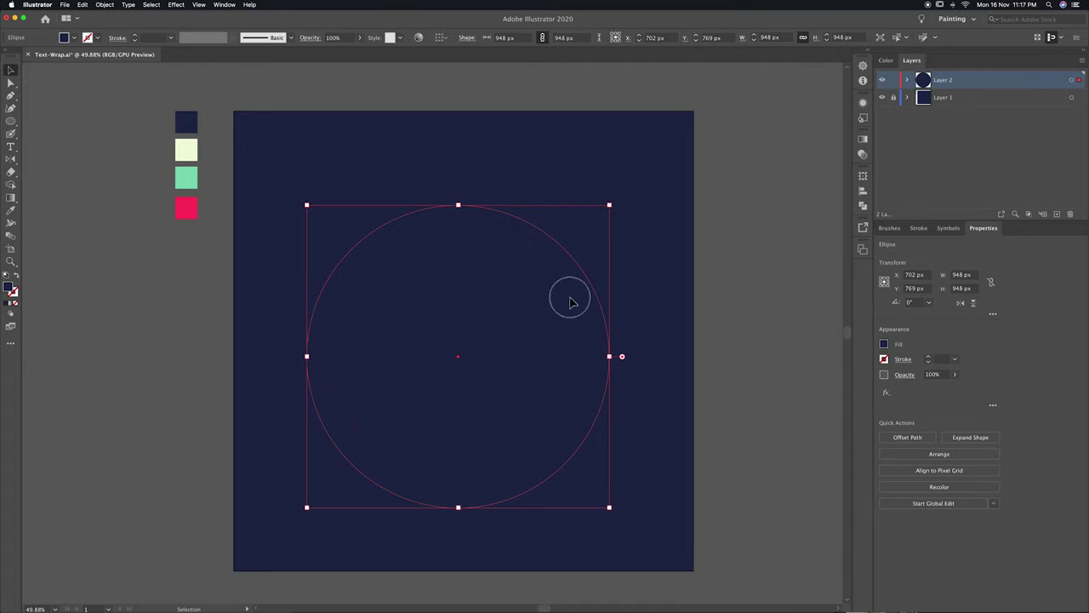
Align the circle to the artboard, centred horizontally and vertically.
left_click(863, 193)
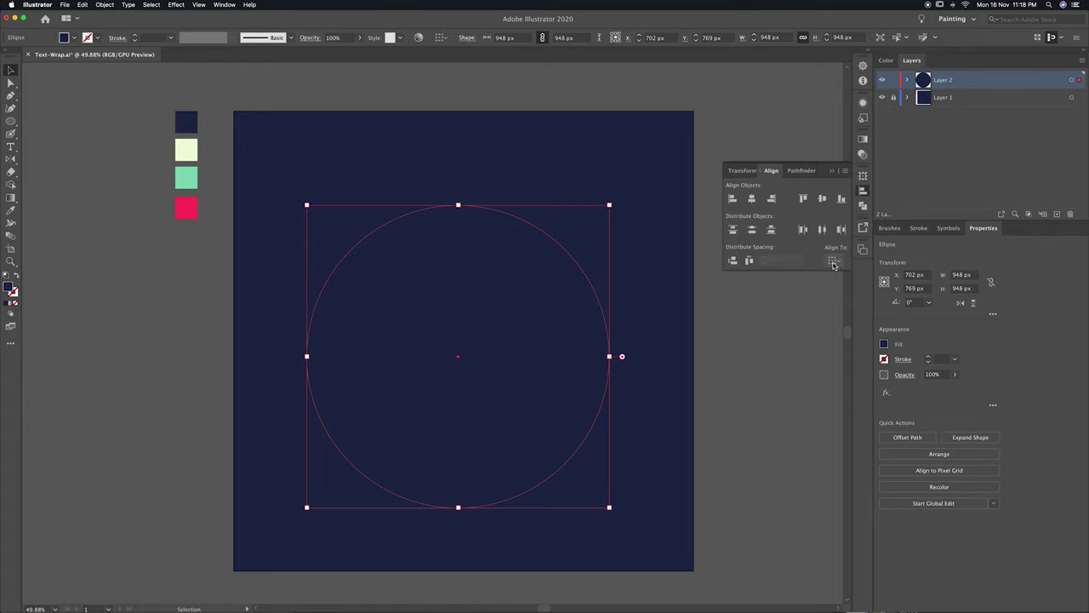
left_click(834, 260)
left_click(861, 296)
left_click(751, 198)
left_click(822, 198)
left_click(834, 171)
left_click(644, 243)
left_click(561, 255)
Fill the circle with the cream swatch colour using the Eyedropper.
key("i")
left_click(186, 150)
key("v")
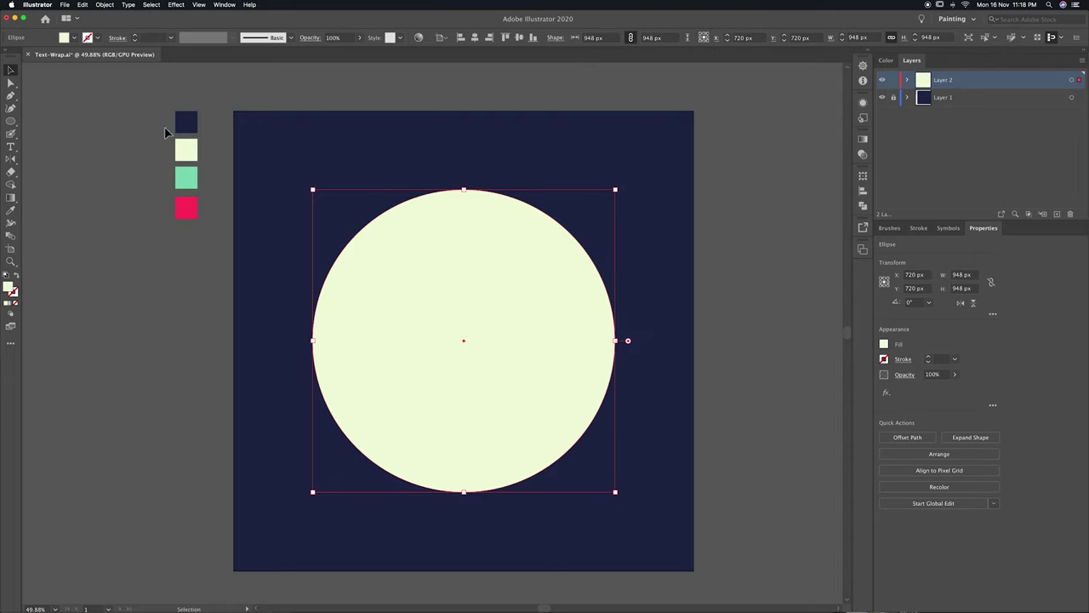
left_click_drag(10, 120, 51, 115)
Draw a small rectangle over the circle's top and round all its corners.
left_click_drag(426, 164, 509, 223)
key("v")
left_click_drag(502, 153, 500, 167)
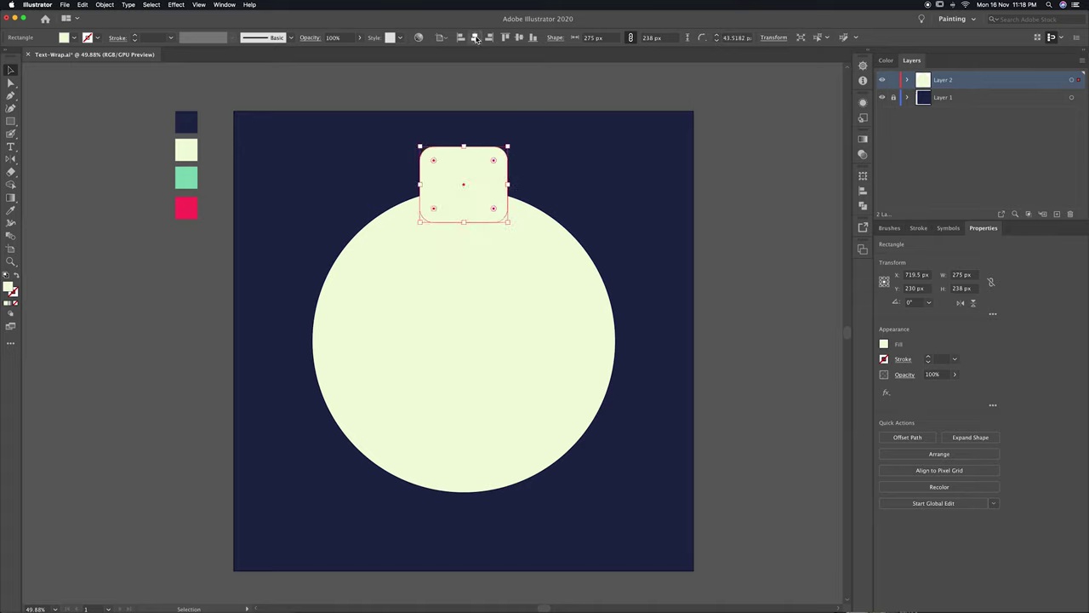
left_click(544, 183)
left_click(498, 199)
Paste an in-place copy of the circle, enlarge it slightly, and select it with the tab.
left_click(565, 253)
left_click(82, 4)
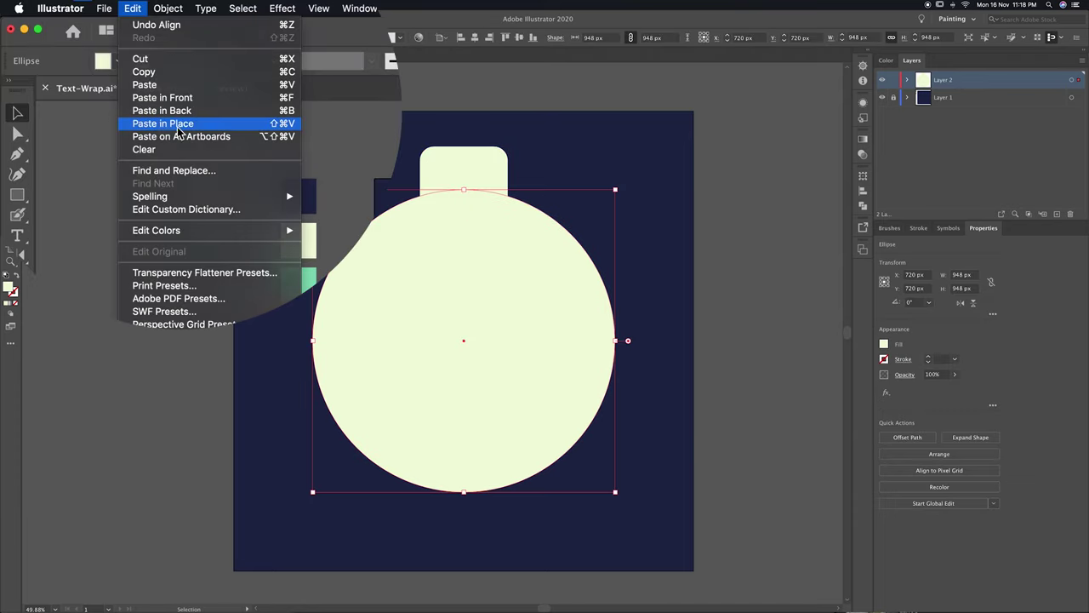
left_click(162, 123)
left_click_drag(615, 189, 628, 180)
left_click(487, 169, "shift")
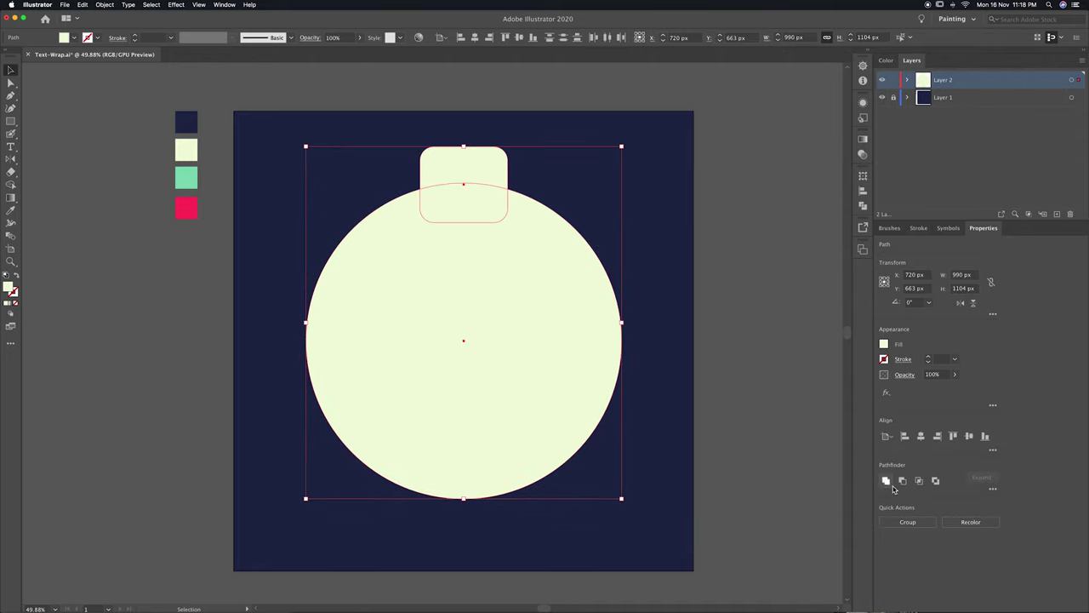
Subtract the enlarged circle from the tab with Pathfinder Minus Front, leaving a curved gap.
left_click(226, 5)
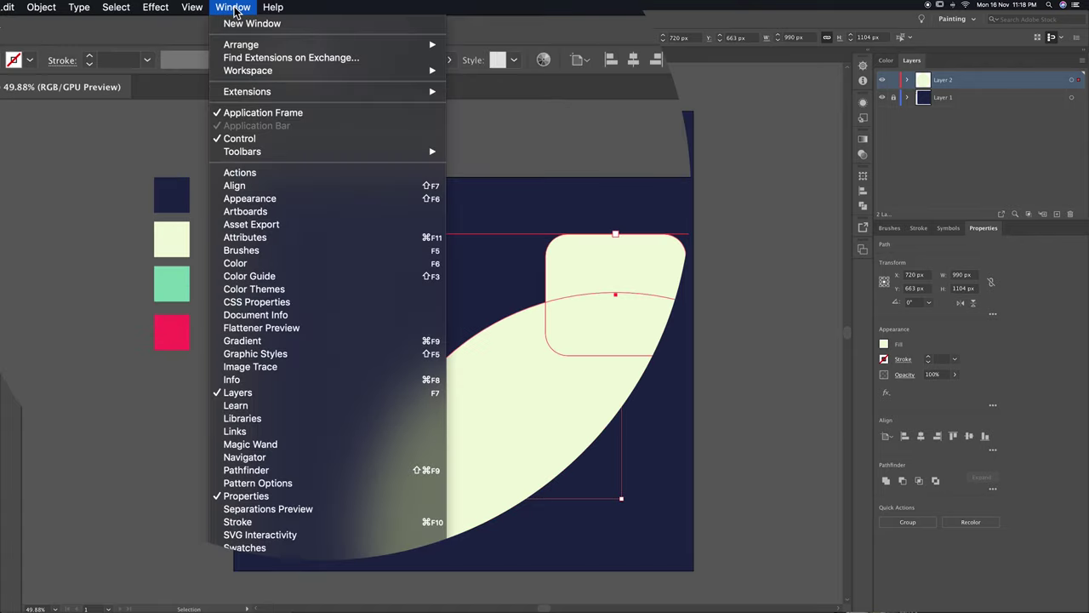
left_click(271, 470)
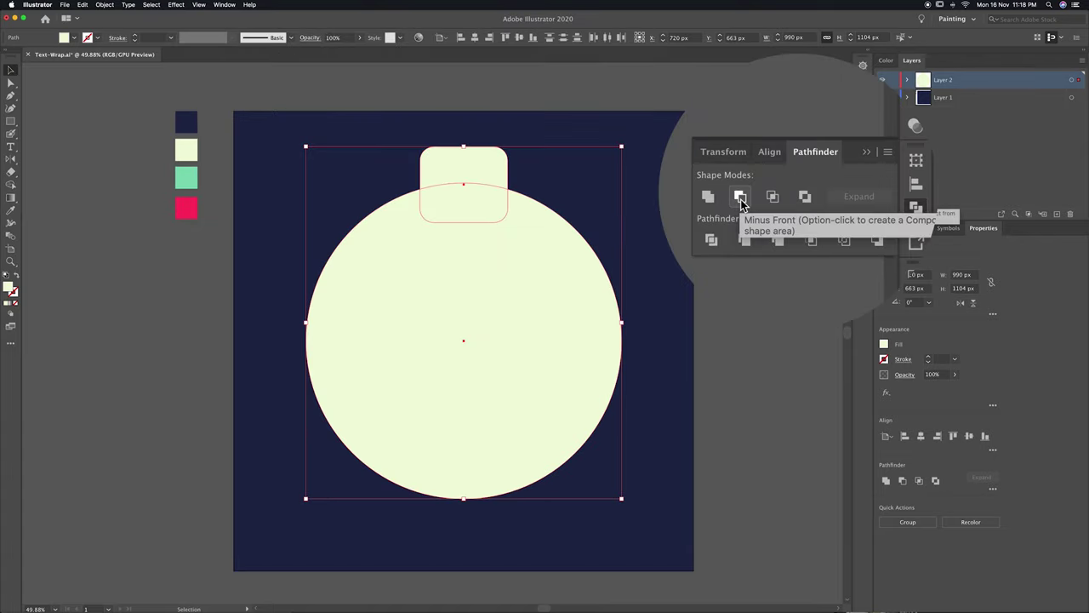
left_click(754, 199)
left_click(504, 189)
left_click(504, 187)
left_click(557, 175)
left_click_drag(11, 121, 47, 126)
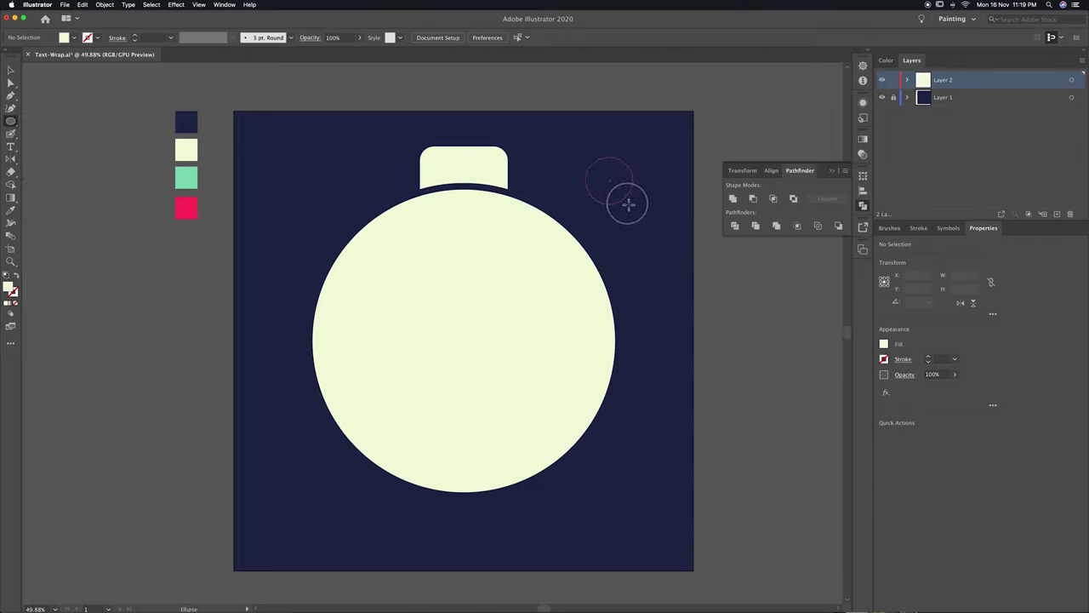
Draw a small circle, swap its fill to stroke, and make it a 26 pt ring.
left_click_drag(622, 200, 626, 196)
key("v")
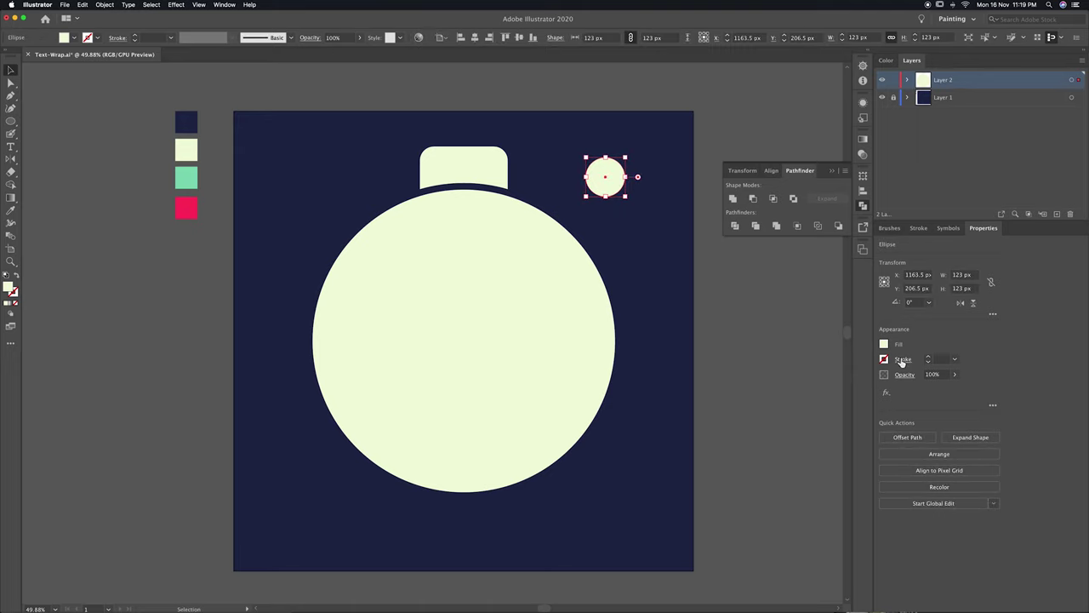
left_click(15, 277)
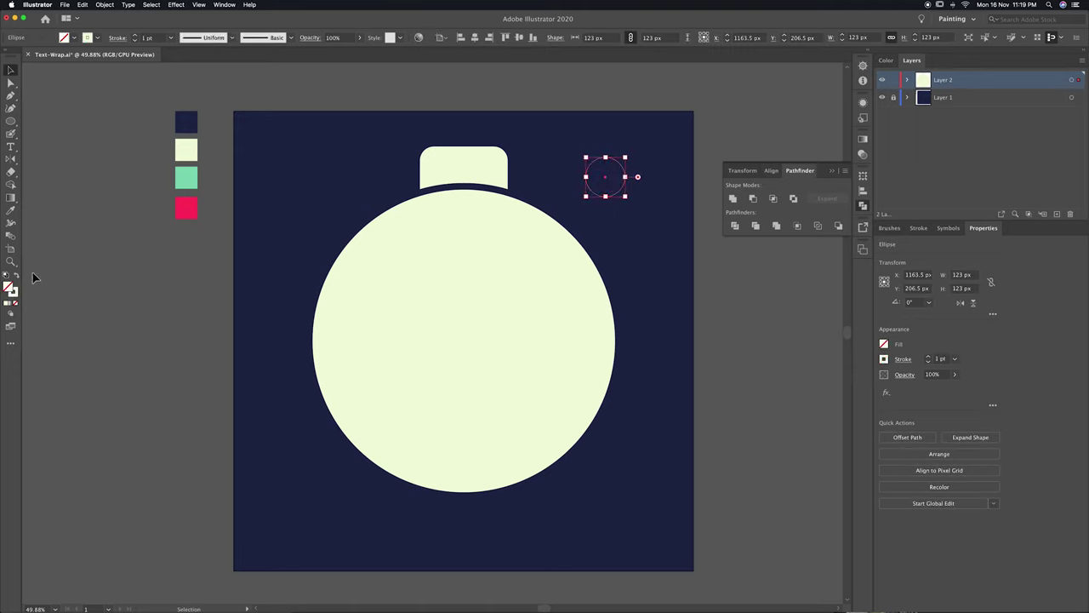
left_click(954, 360)
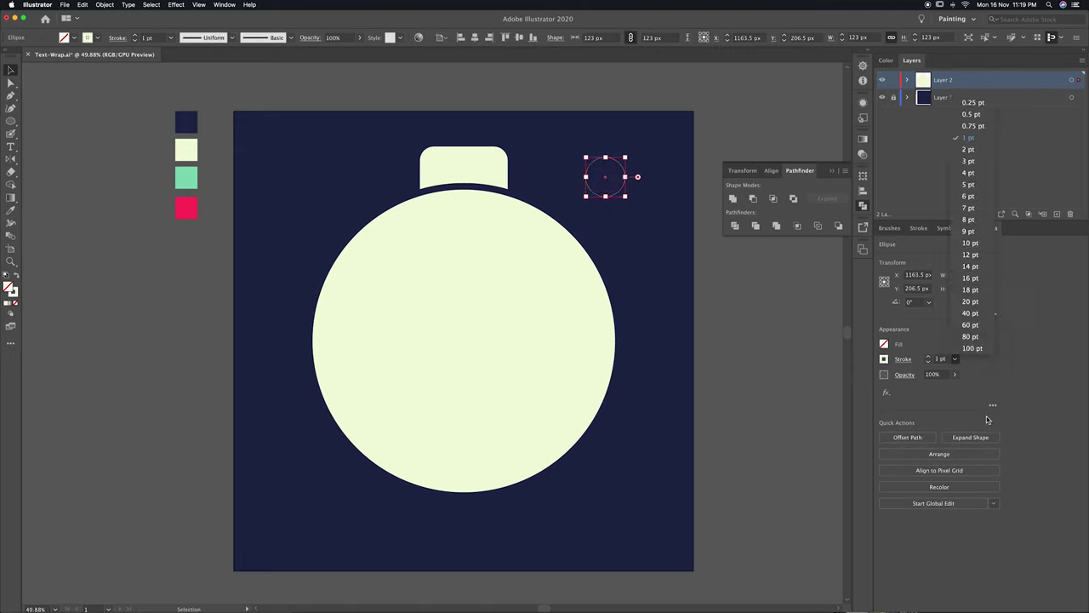
left_click(970, 266)
left_click(952, 357)
left_click(952, 357)
left_click(952, 356)
left_click(952, 357)
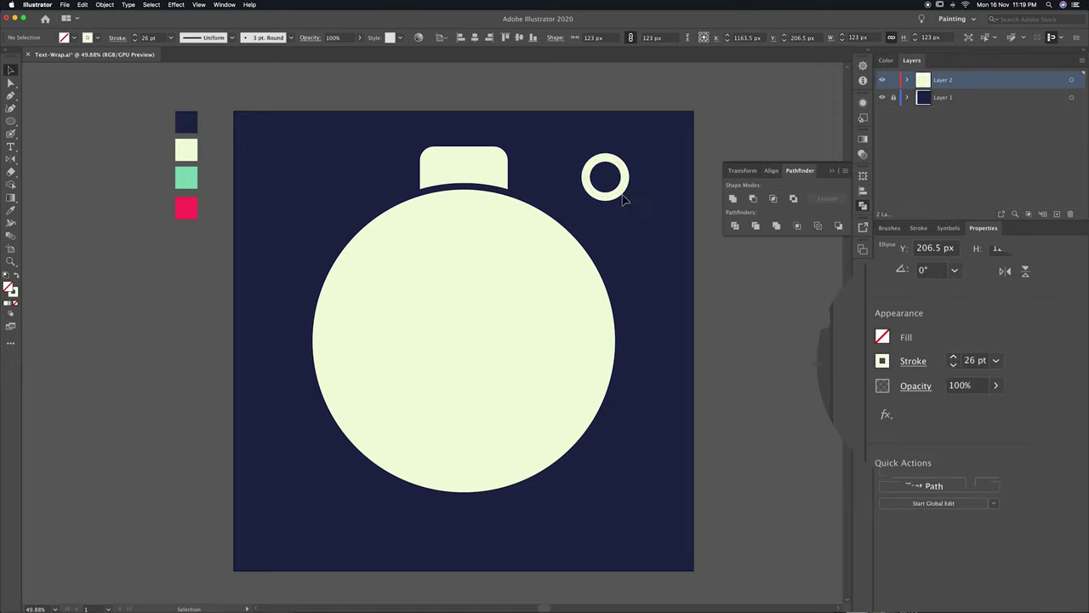
Centre the ring on the cap, outline its stroke, and unite it with the cap.
left_click(442, 119)
left_click_drag(477, 155, 476, 155)
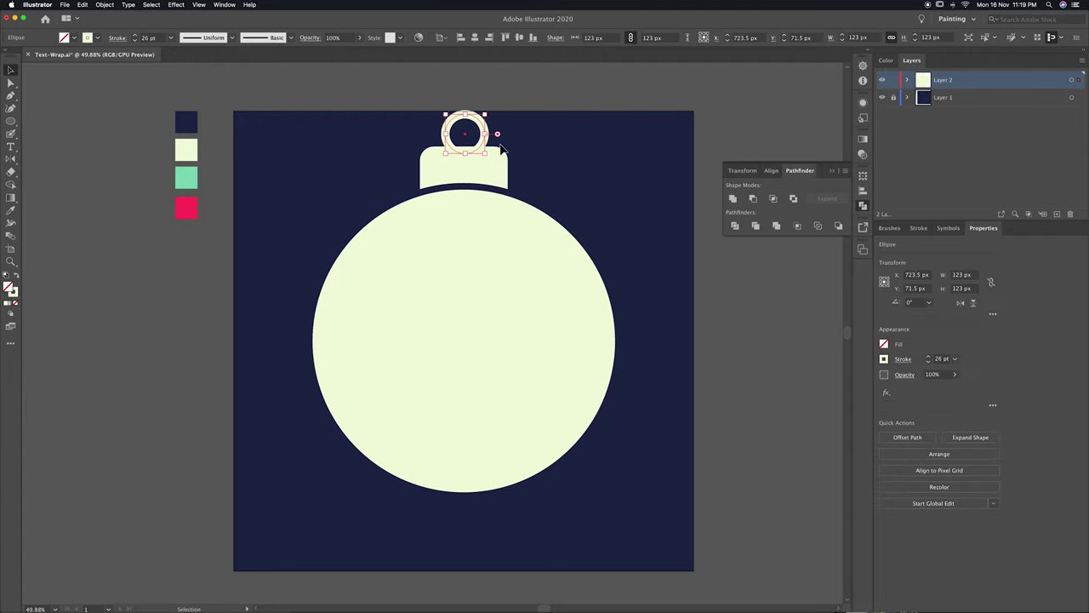
left_click(521, 125)
left_click(443, 161)
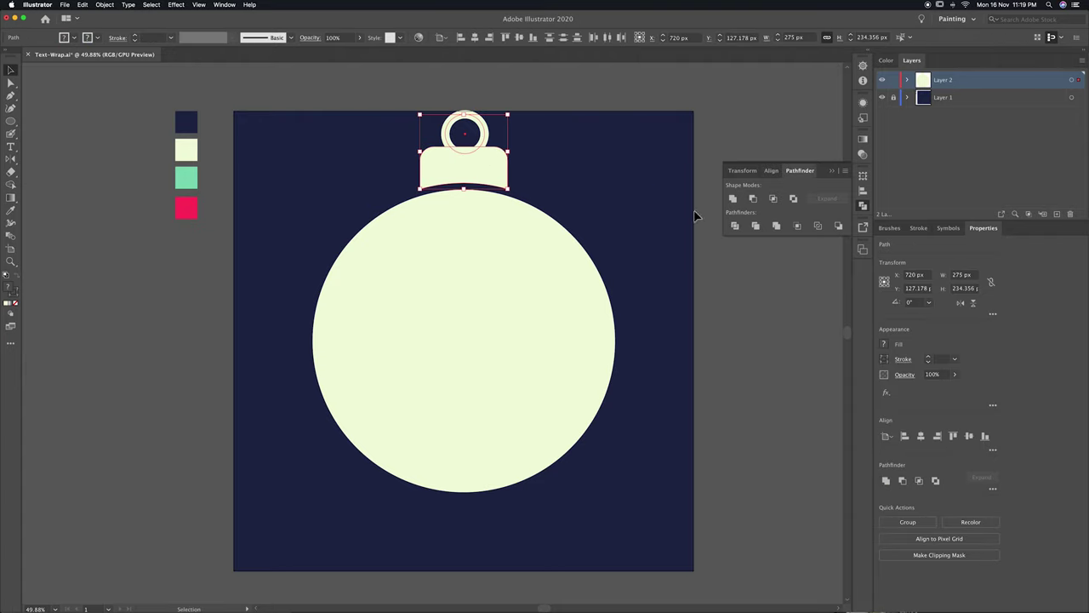
left_click(475, 37)
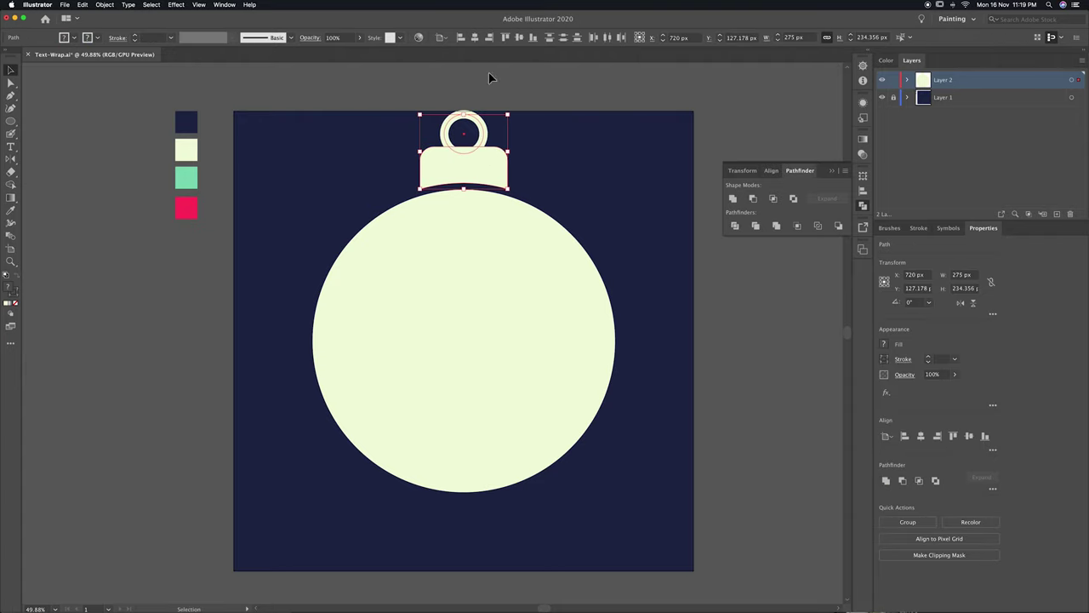
left_click(104, 5)
mouse_move(117, 310)
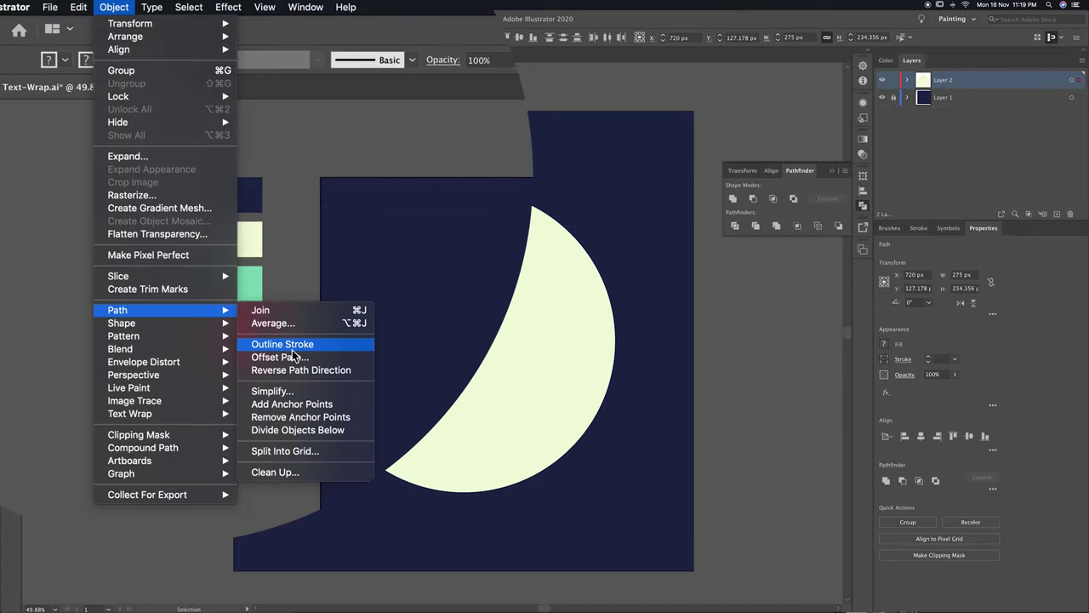
left_click(311, 345)
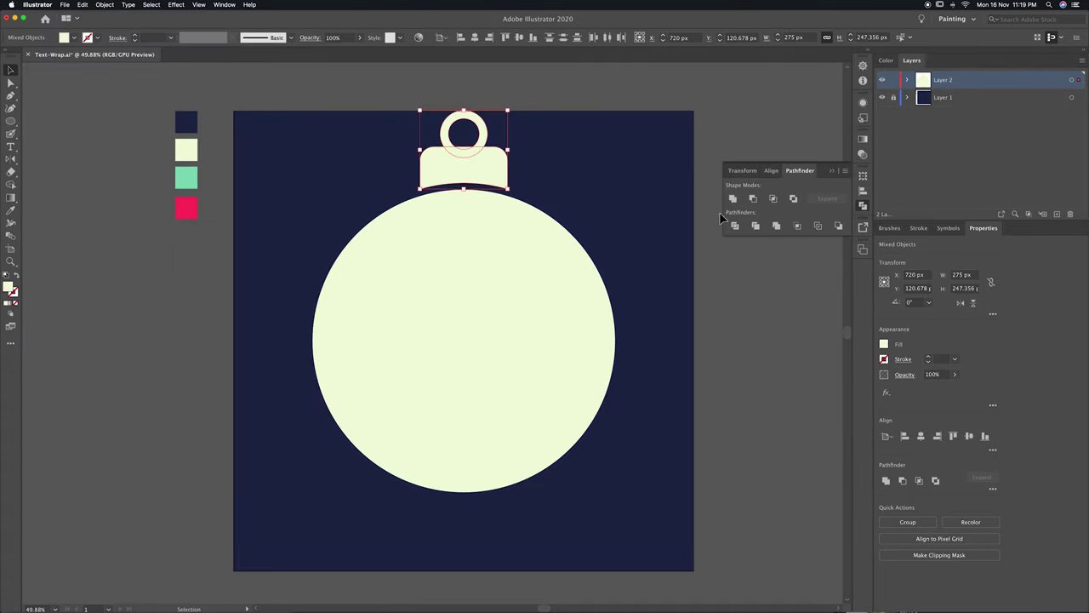
left_click(734, 201)
Rotate the whole ornament so it tilts clockwise.
left_click(523, 154)
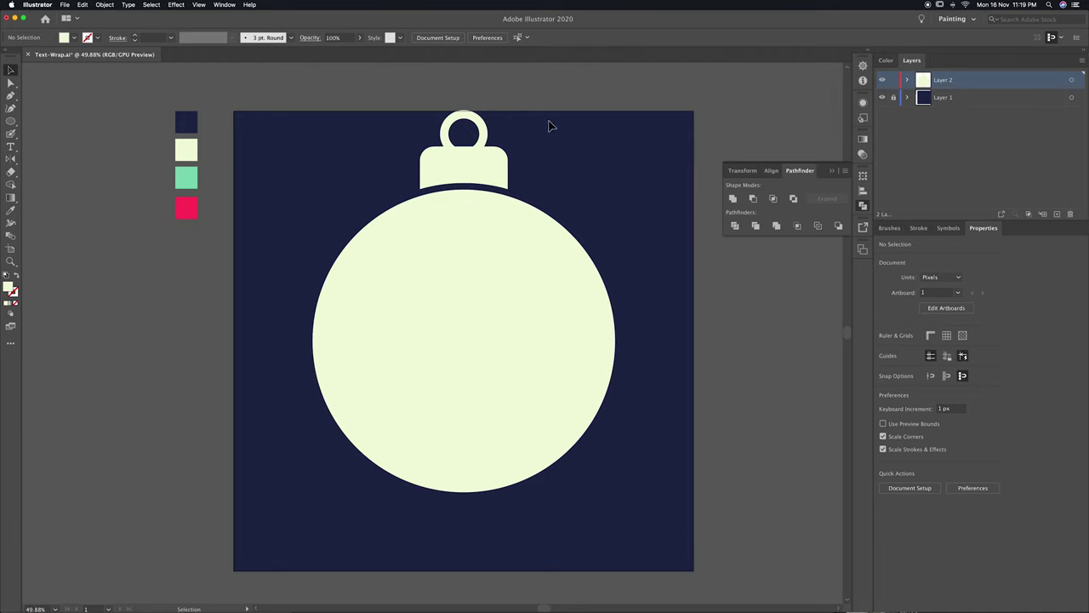
left_click_drag(548, 126, 397, 295)
left_click_drag(621, 108, 544, 333)
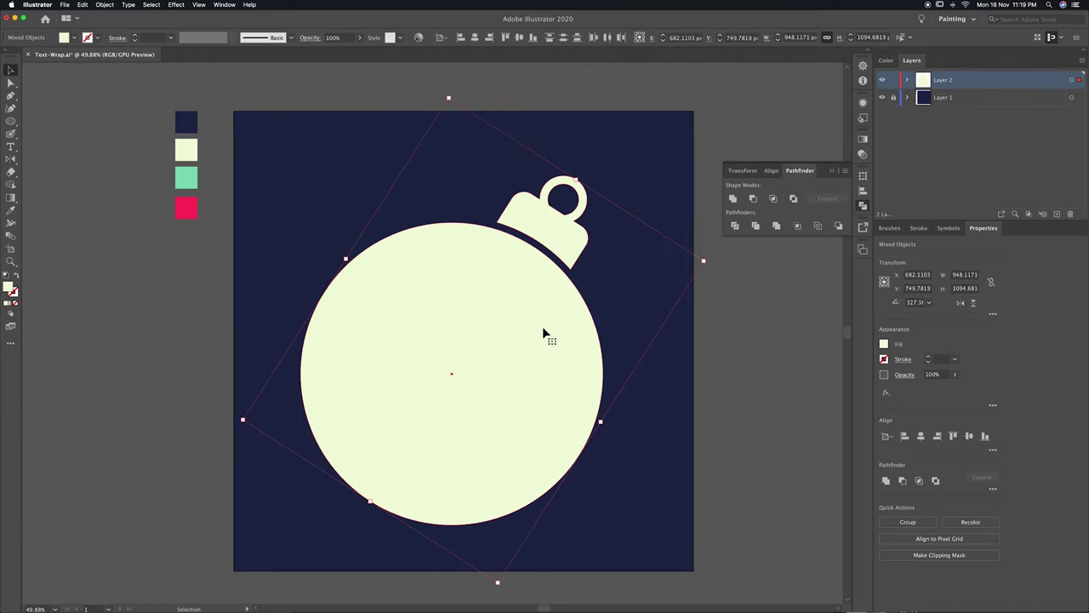
left_click(720, 338)
left_click_drag(705, 328, 637, 319)
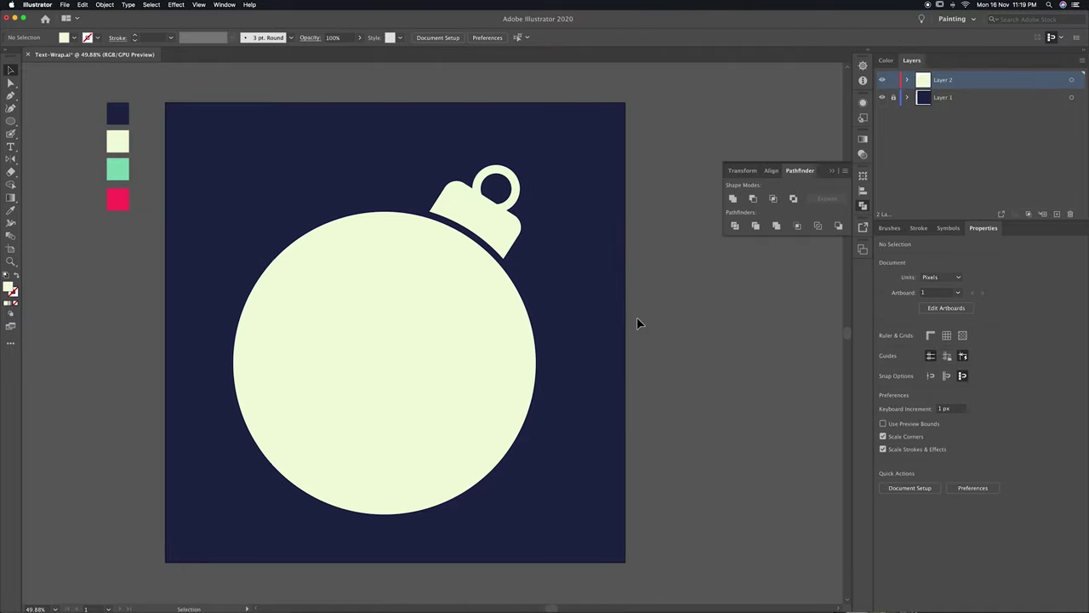
Draw a curved Pen path across the ball's upper part and refine its anchors.
key("p")
left_click_drag(282, 235, 296, 281)
left_click_drag(411, 328, 495, 341)
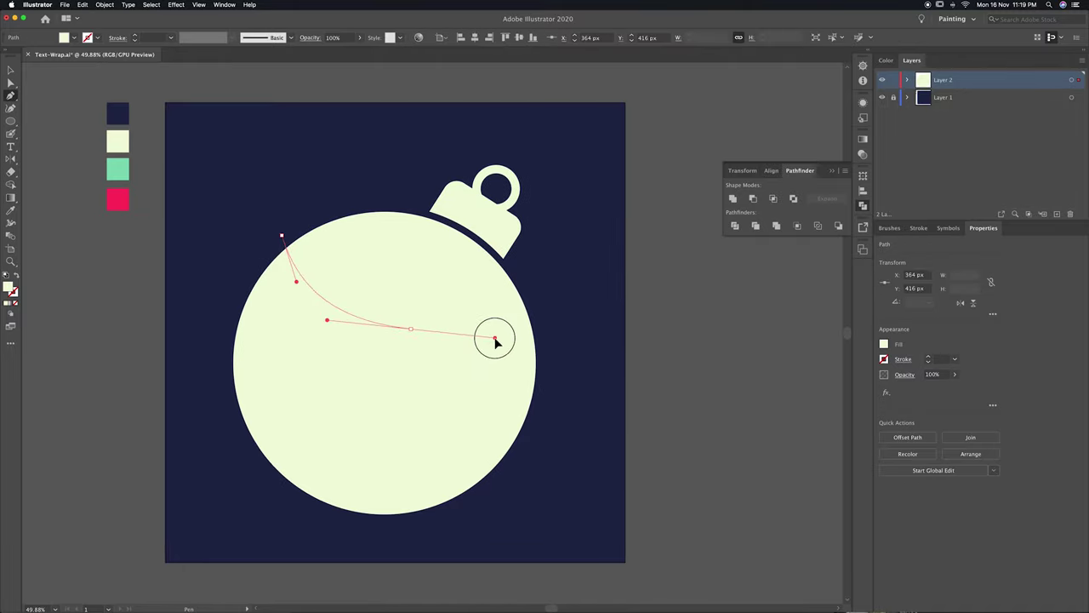
left_click_drag(580, 367, 645, 438)
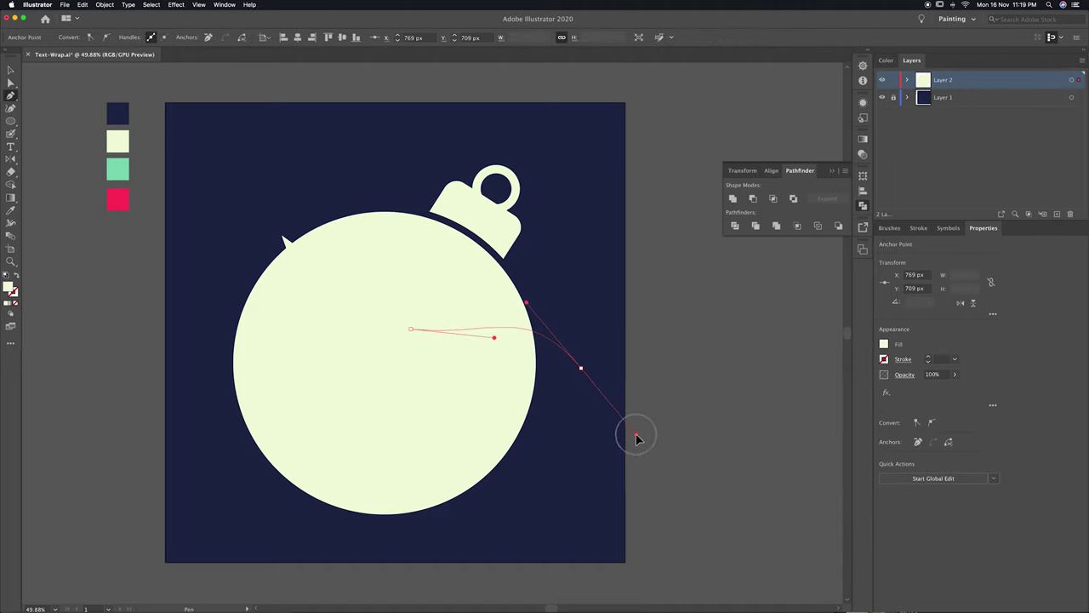
key("a")
left_click(341, 324)
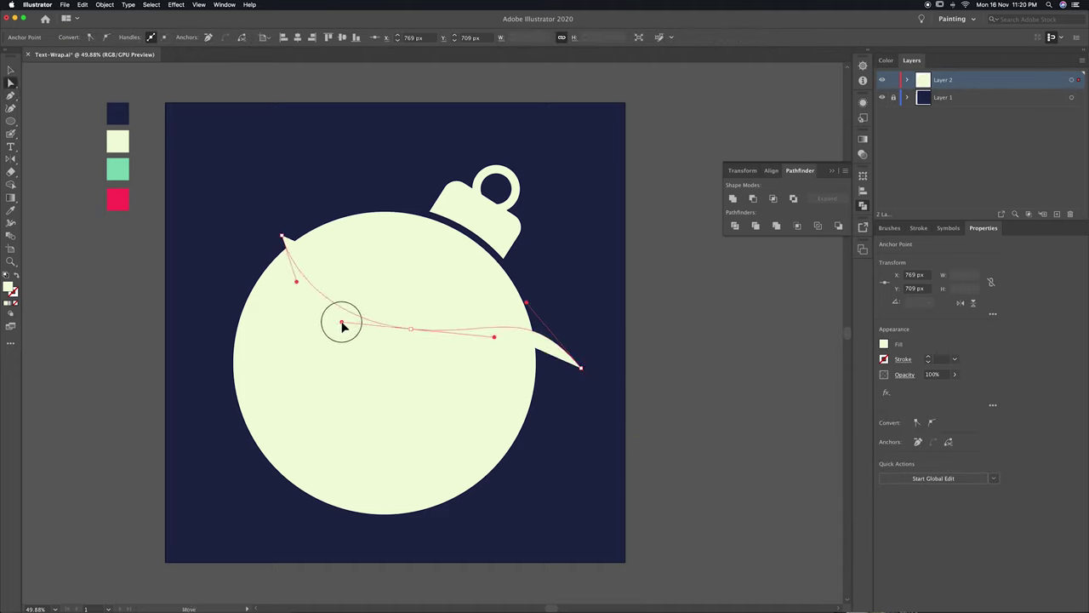
left_click_drag(296, 281, 289, 281)
left_click_drag(495, 339, 474, 335)
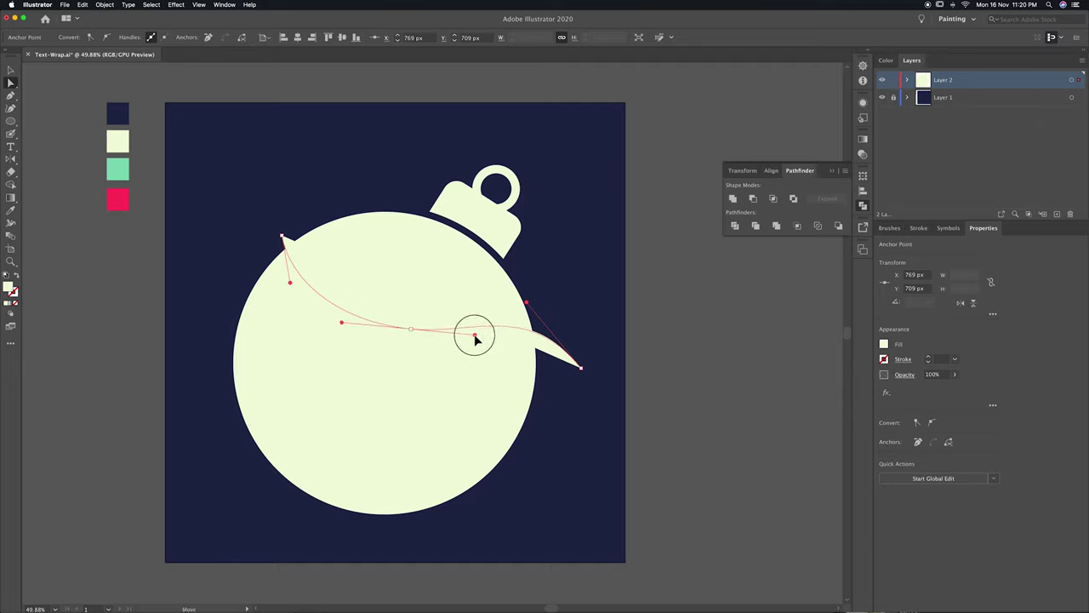
Give the curve no fill and a magenta 28 pt stroke.
left_click(19, 276)
left_click(17, 293)
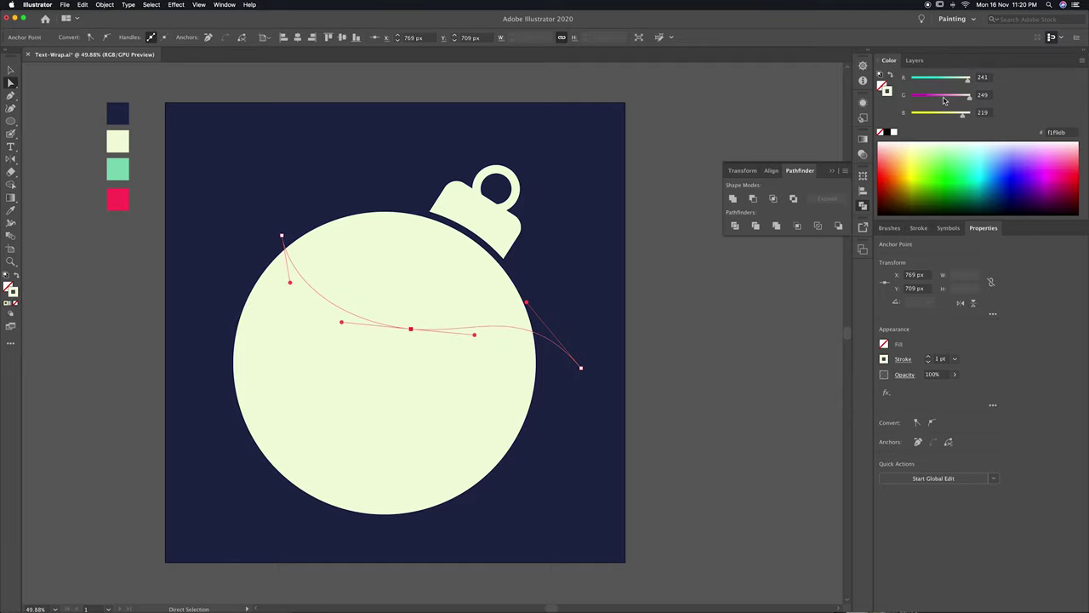
left_click_drag(944, 97, 922, 95)
left_click(641, 329)
left_click(559, 350)
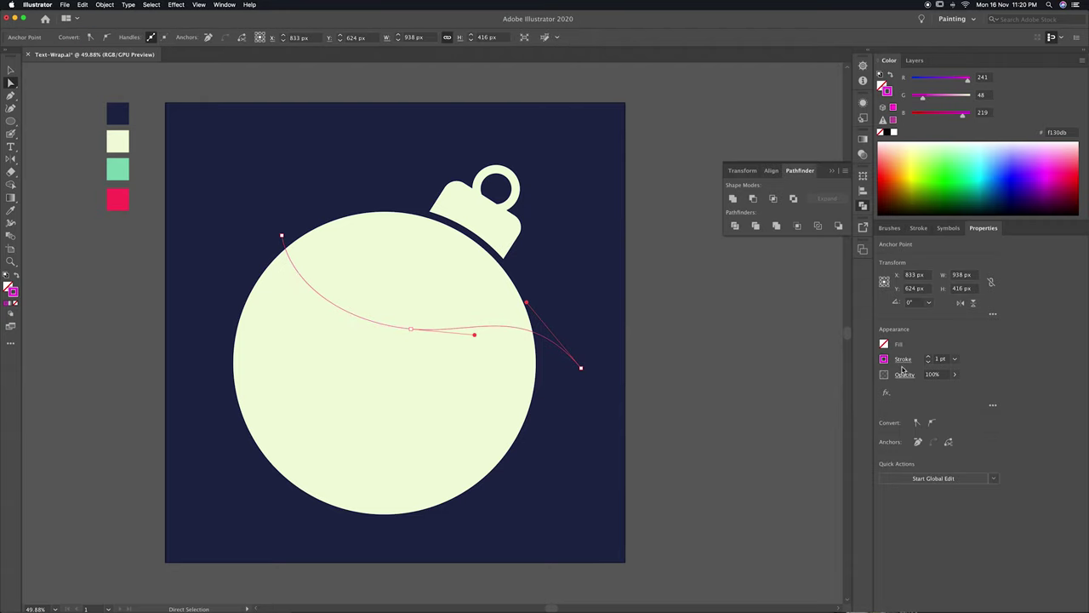
left_click(928, 358)
left_click(953, 361)
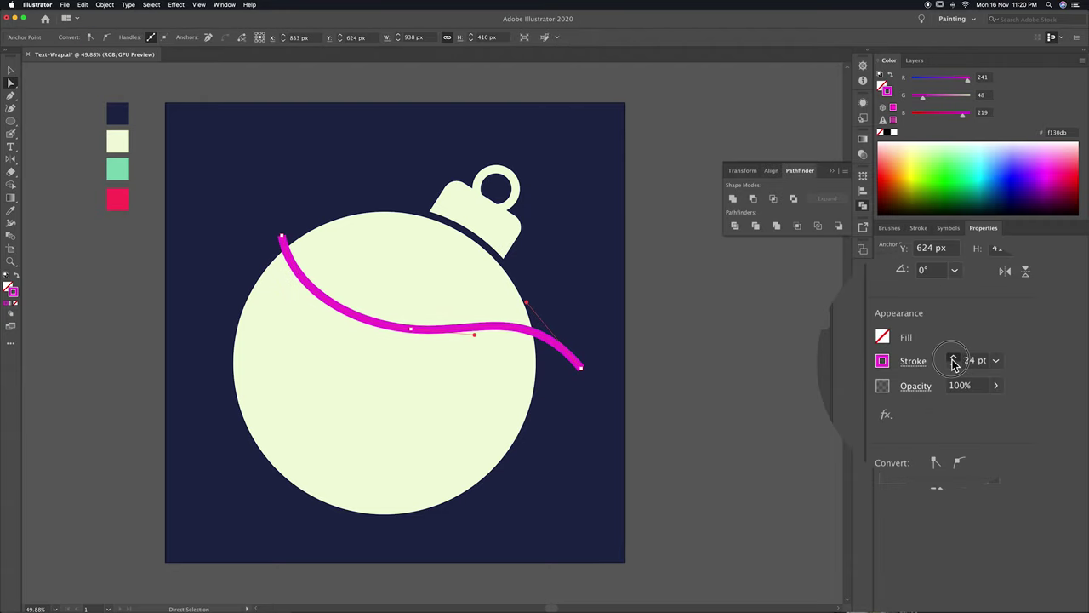
left_click(668, 352)
Draw a second and third wavy curve across the ball's middle and lower part.
key("p")
left_click_drag(247, 266, 248, 322)
left_click_drag(375, 392, 453, 403)
left_click(557, 372)
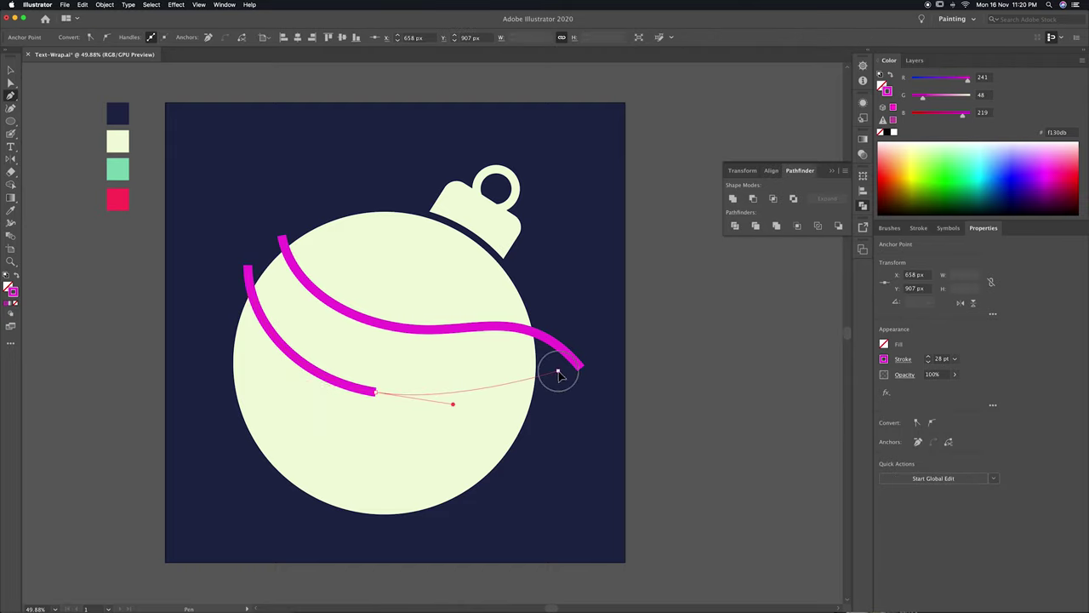
key("Escape")
left_click(221, 436)
left_click_drag(522, 459, 686, 548)
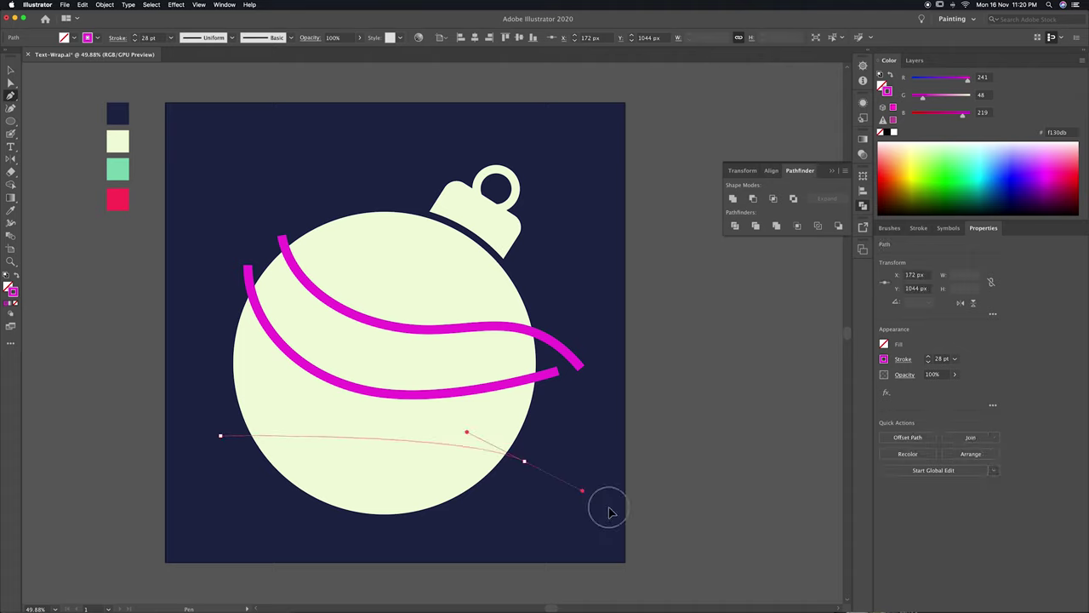
key("v")
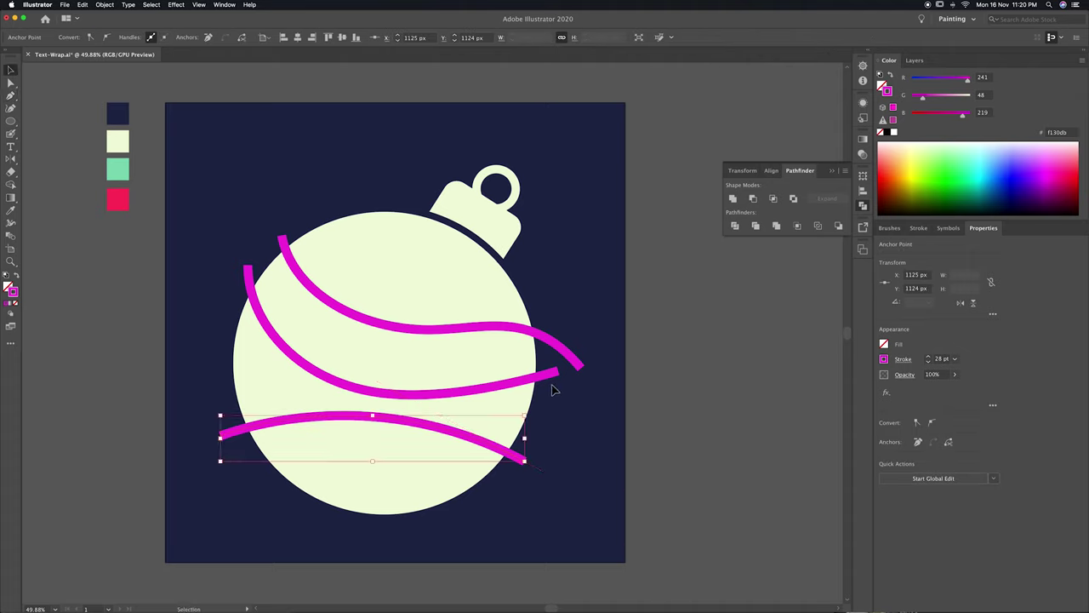
Nudge the three curves into place and select all of them.
left_click_drag(462, 330, 462, 314)
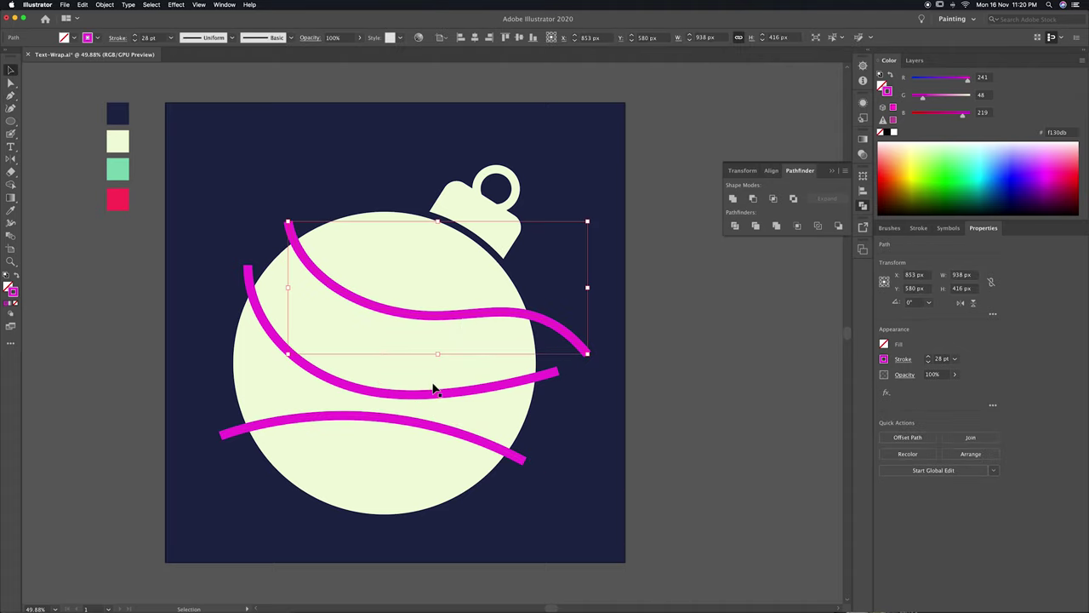
mouse_move(440, 393)
left_mouse_down()
mouse_move(446, 384)
mouse_move(408, 384)
left_mouse_up()
left_click_drag(401, 425, 402, 438)
left_click(397, 380)
left_click_drag(608, 301, 556, 414)
left_click(515, 471, "shift")
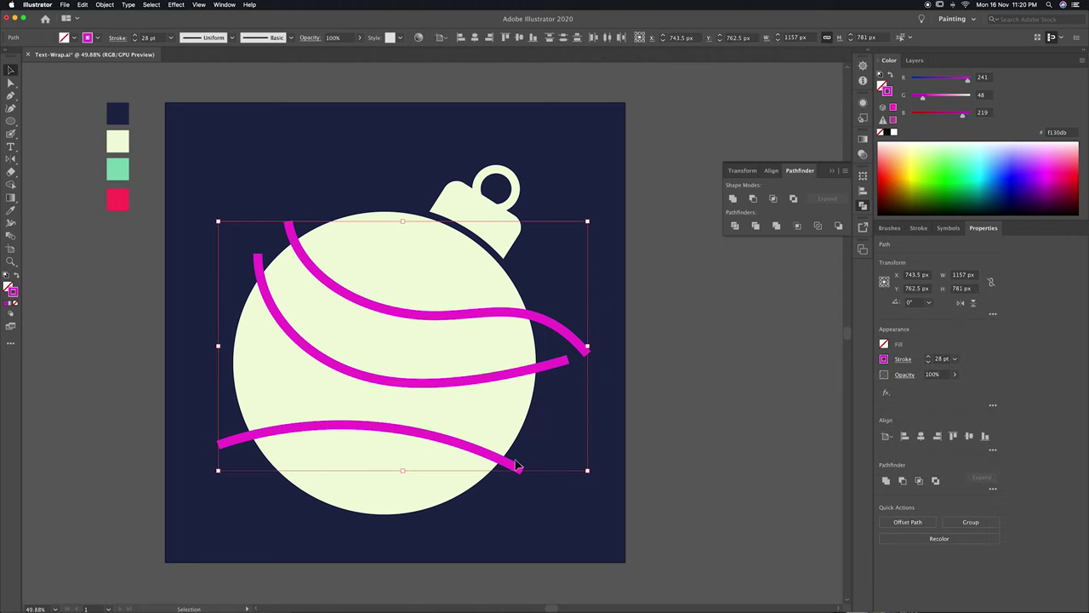
Outline the curve strokes and subtract them from the cream ball with Minus Front.
left_click(104, 4)
mouse_move(118, 310)
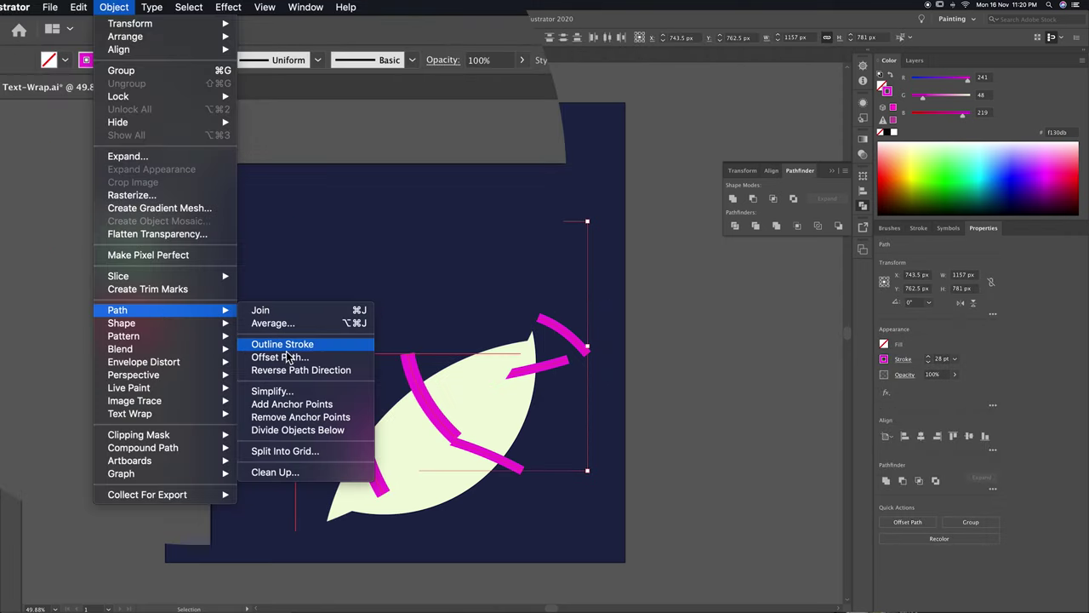
left_click(308, 352)
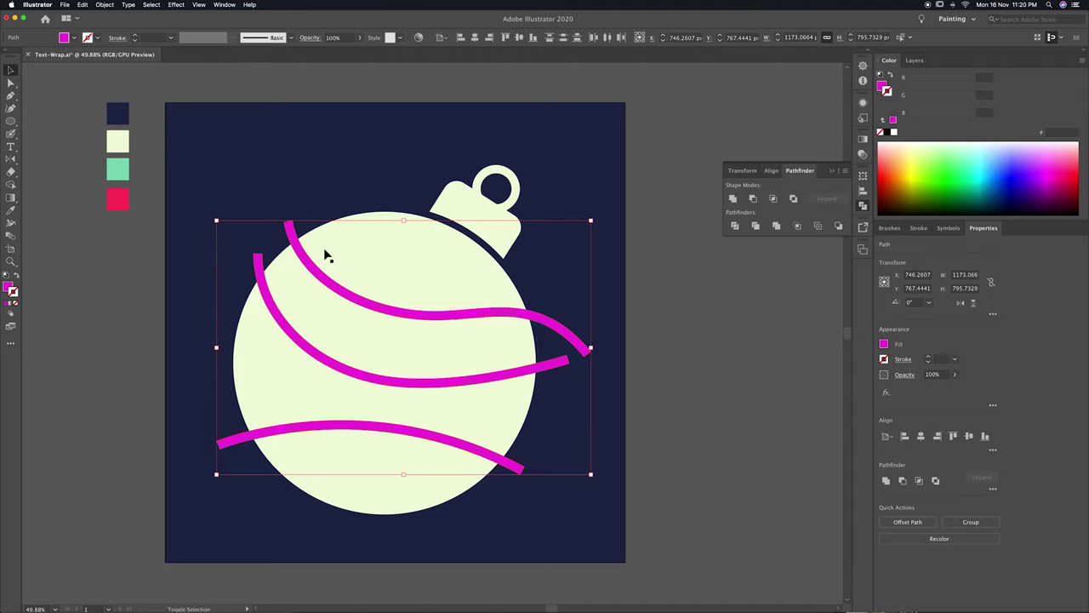
left_click(326, 255, "shift")
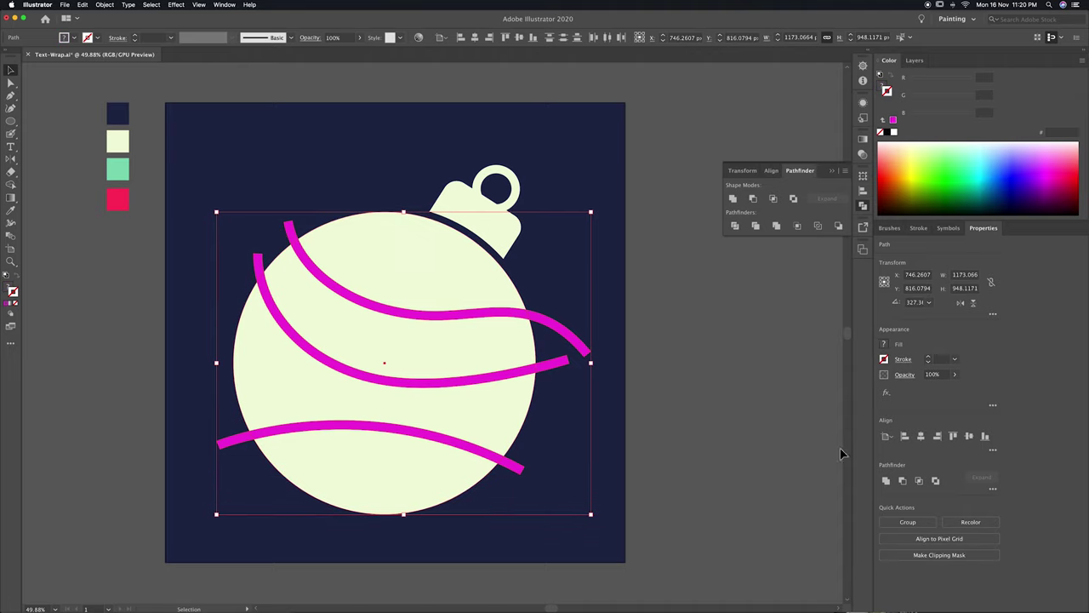
left_click(754, 199)
left_click(620, 394)
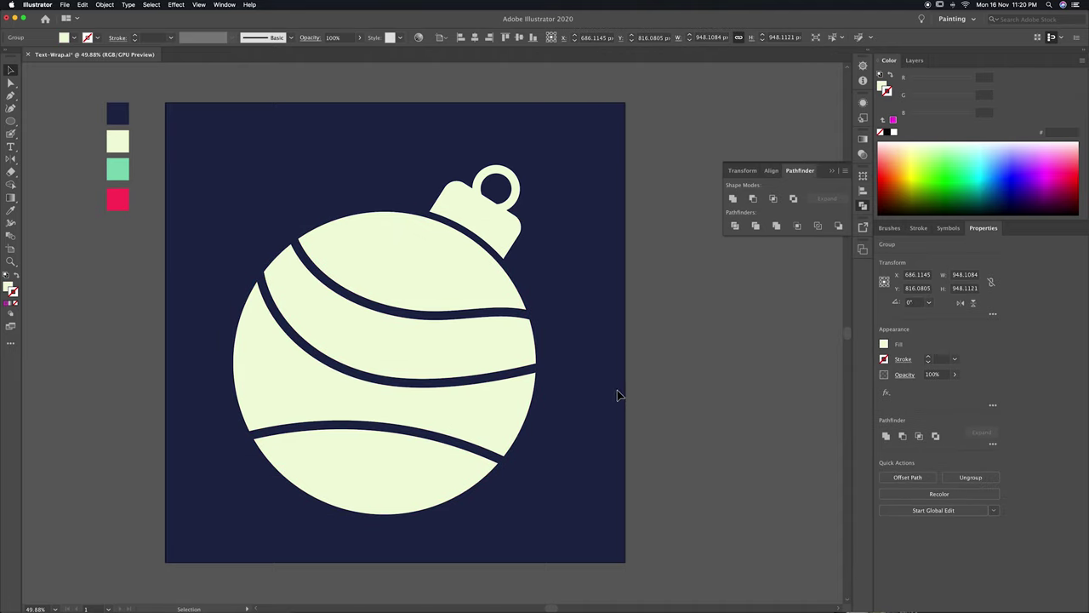
left_click(436, 270)
Ungroup the cut ball into separate bands and place a text box beside the artboard.
right_click(349, 246)
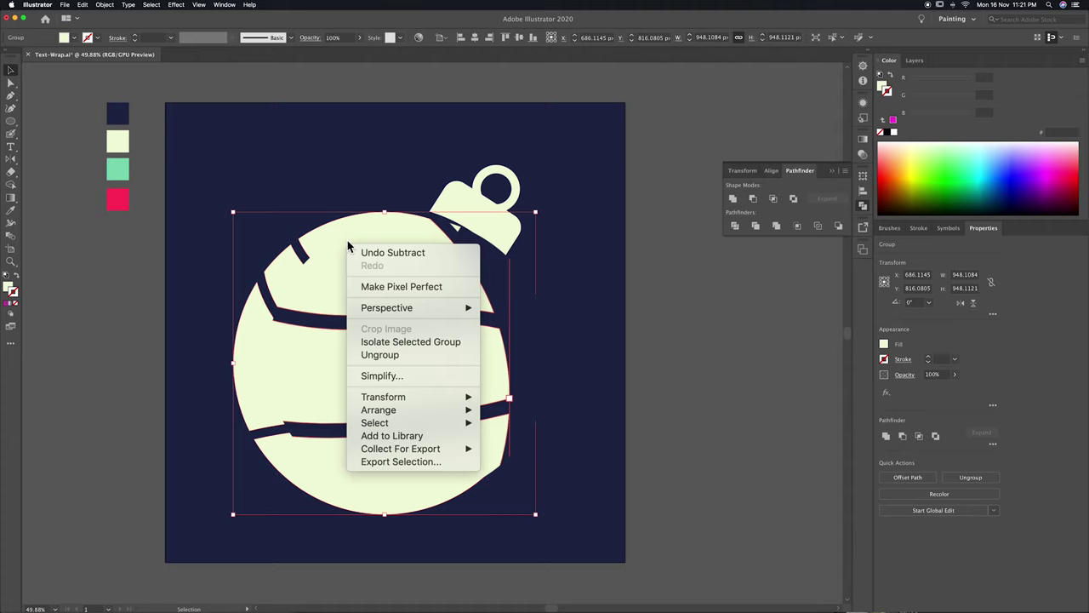
left_click(393, 354)
left_click_drag(478, 288, 521, 287)
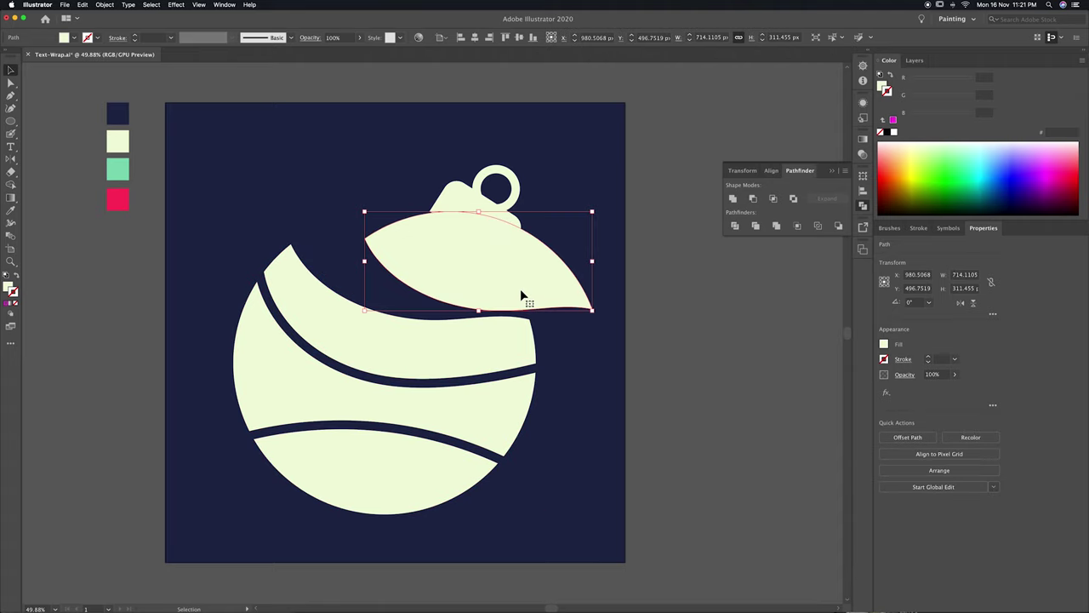
key("super+z")
left_click(585, 296)
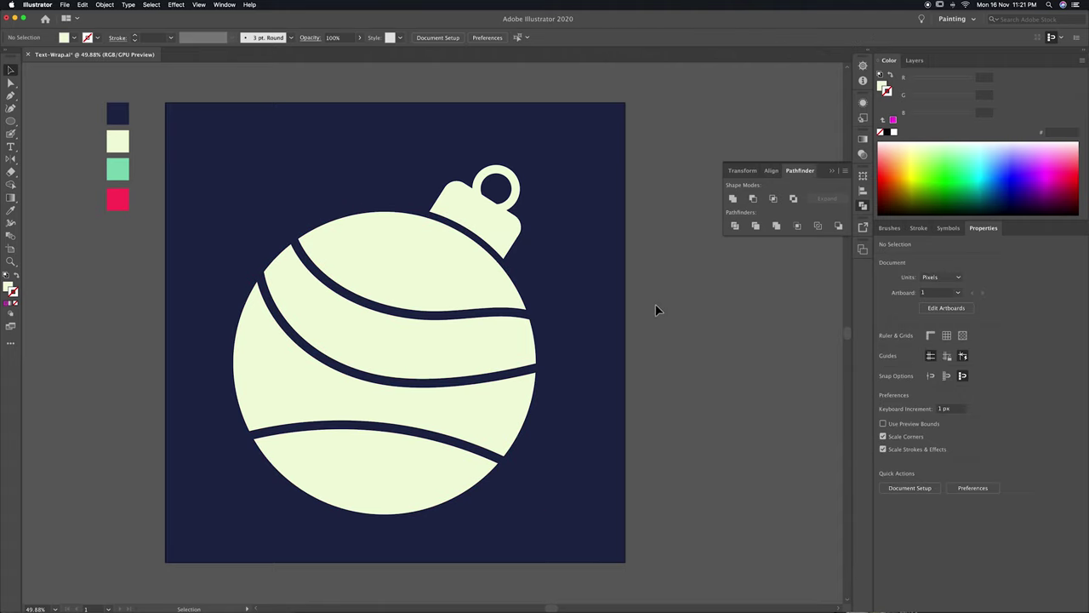
key("t")
left_click_drag(647, 286, 789, 441)
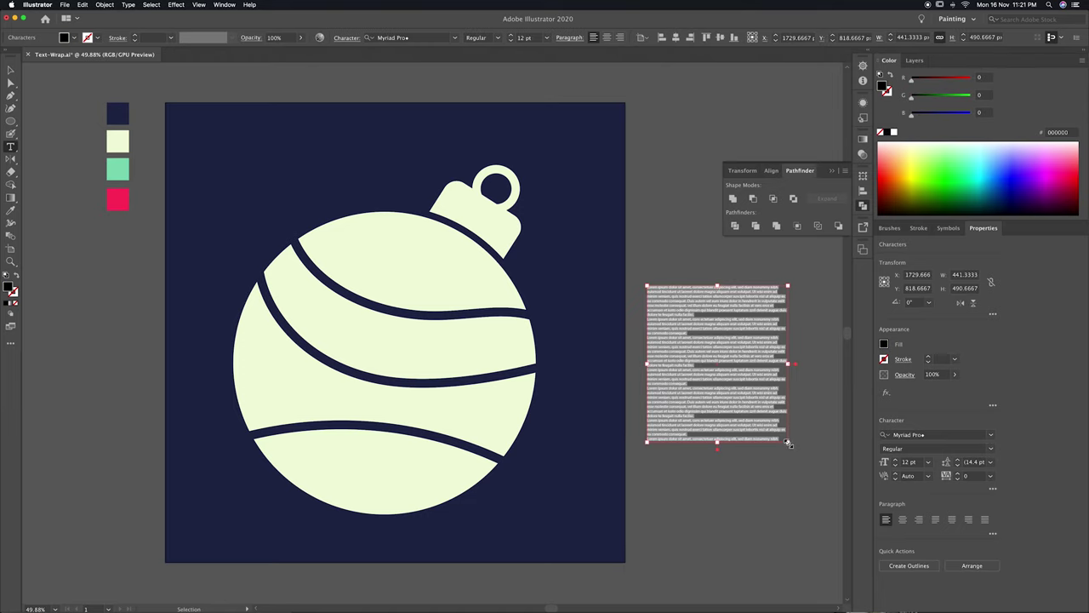
Replace the placeholder with the quote text and set it to 72 pt.
key("Escape")
left_click(710, 363)
key("super+a")
type("CHR")
double_click(721, 345)
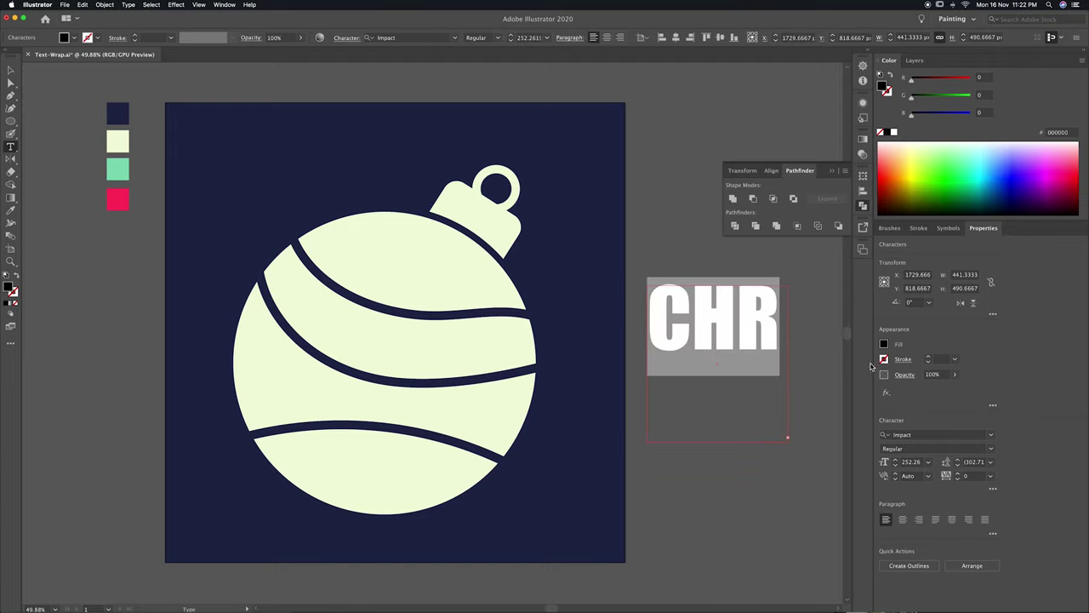
left_click(895, 466)
left_click(895, 465)
left_click(896, 465)
left_click(928, 463)
left_click(943, 450)
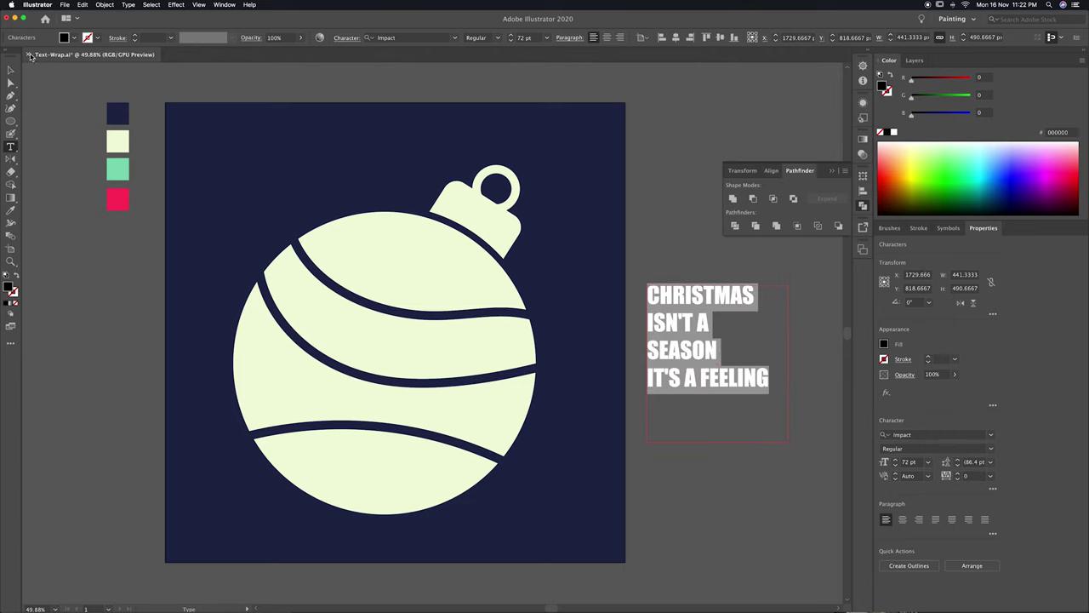
key("Escape")
Move the text frame up, enlarge it, and raise the font size to about 124 pt.
left_click(725, 472)
left_click_drag(726, 472, 560, 448)
left_click_drag(537, 368, 532, 302)
left_click_drag(618, 355, 714, 466)
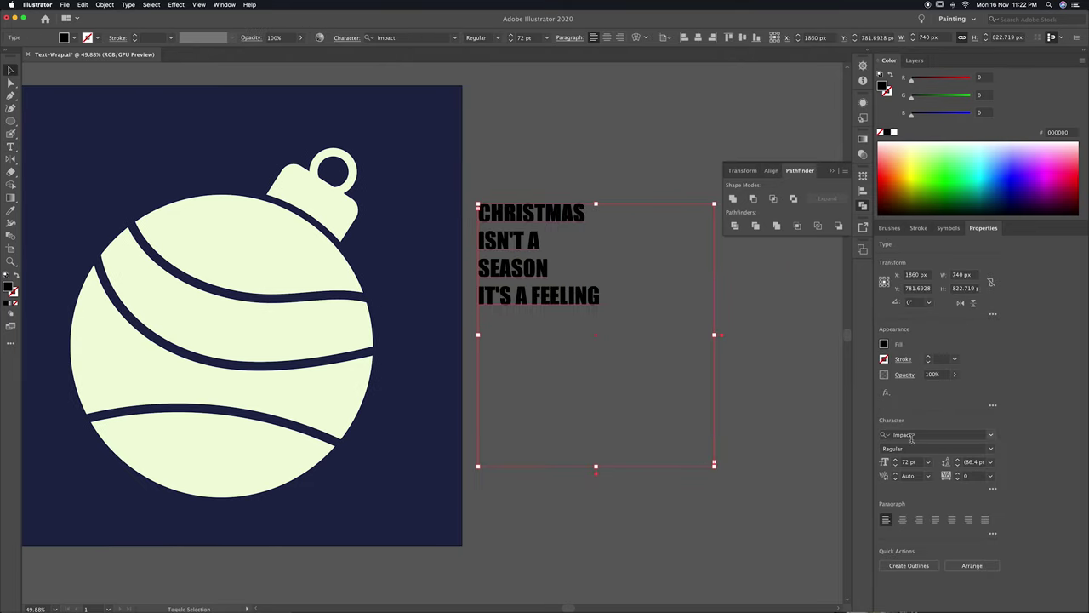
left_click_drag(896, 464, 896, 464)
left_click(773, 393)
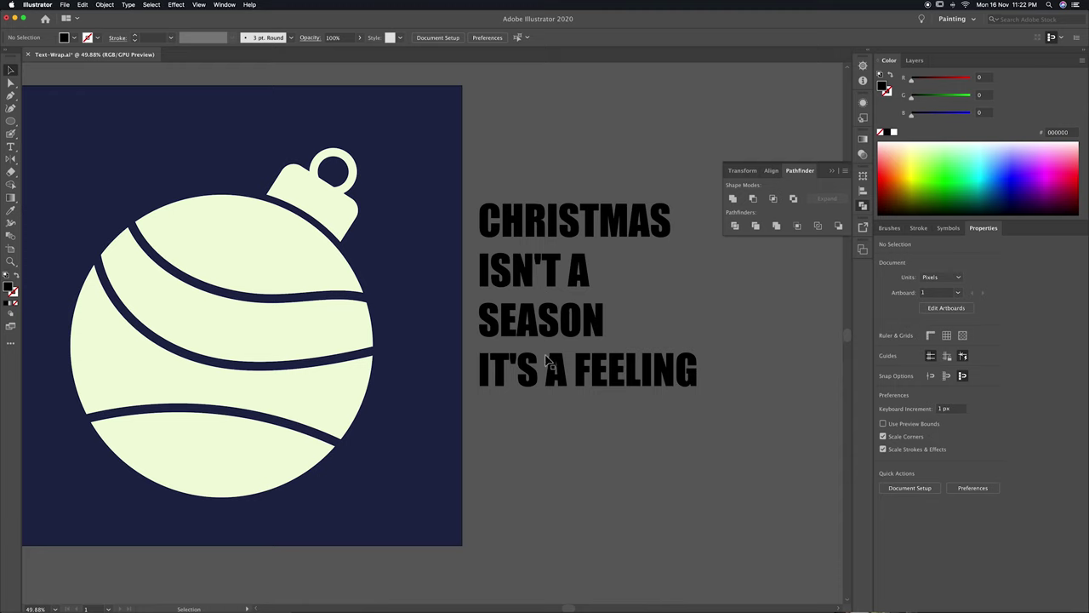
left_click(701, 299)
scroll(689, 340, "up", 2)
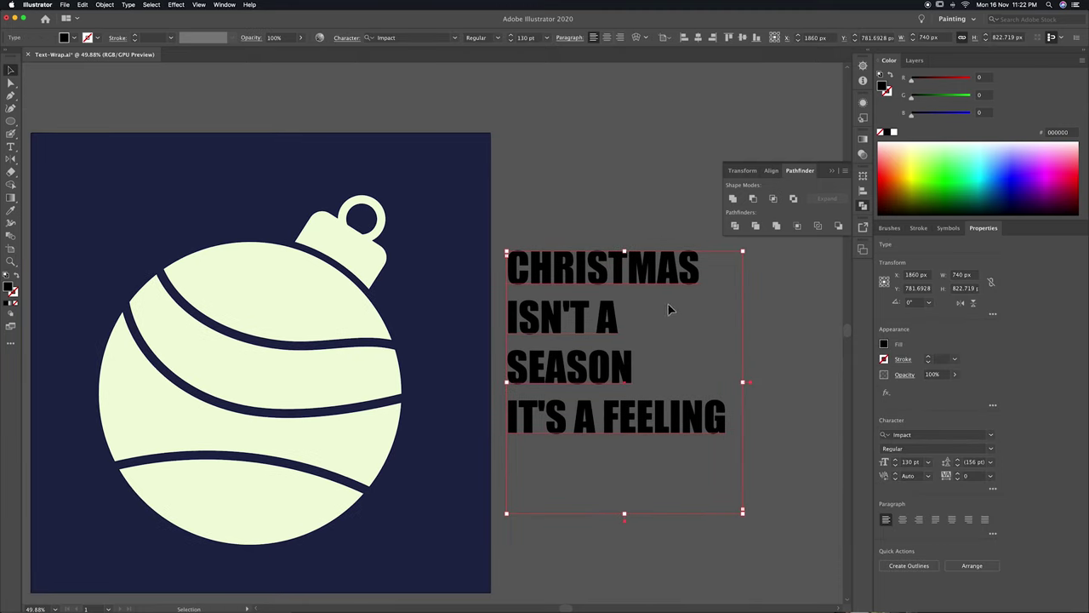
left_click(129, 5)
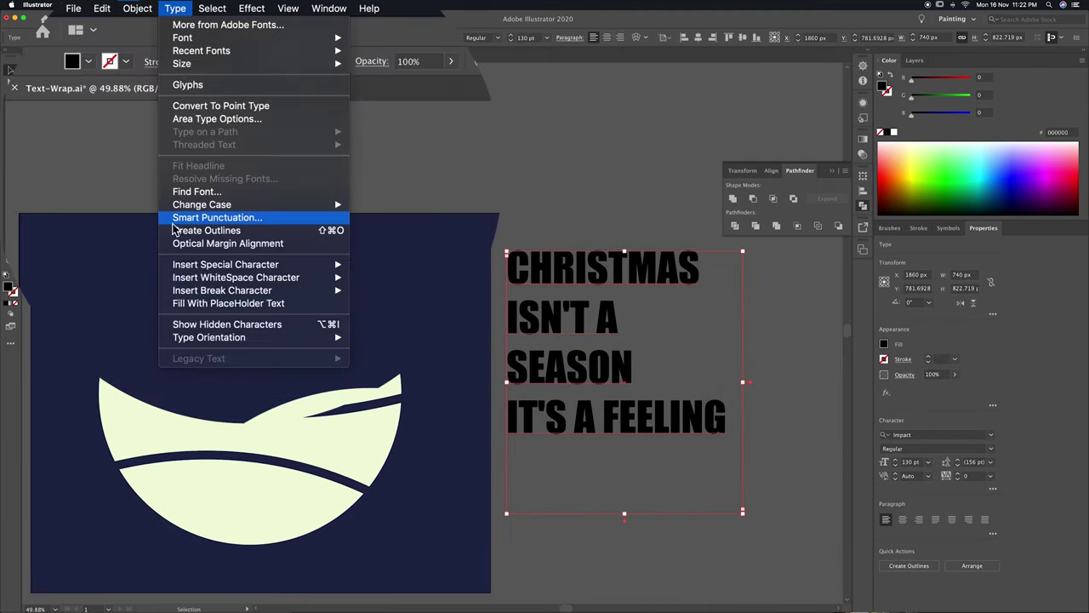
Convert the quote text to outlines and ungroup the letters.
left_click(228, 226)
left_click(767, 370)
right_click(563, 276)
left_click(627, 383)
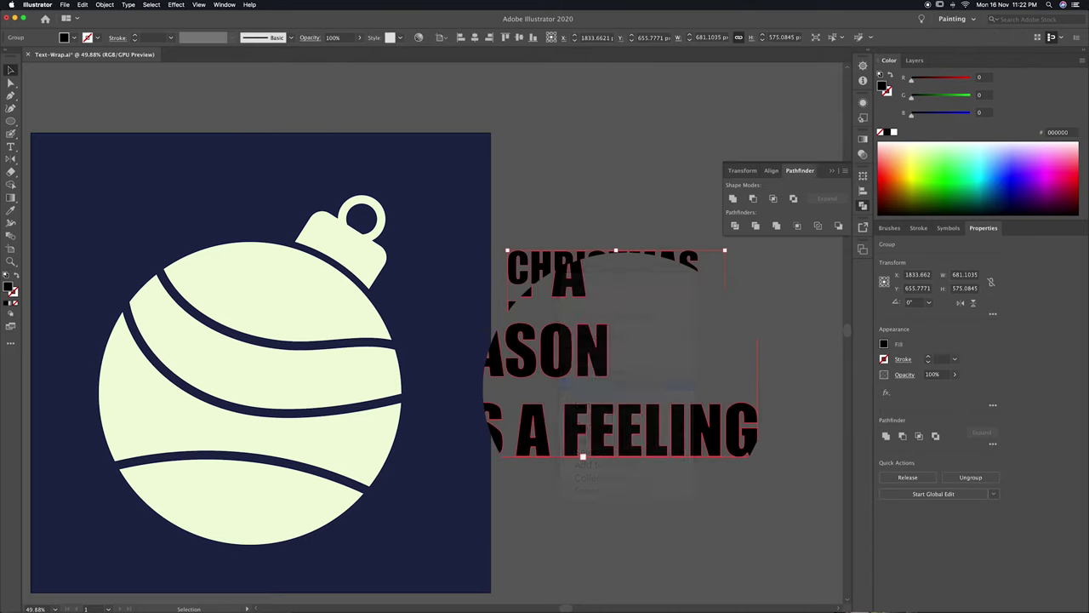
left_click(670, 281)
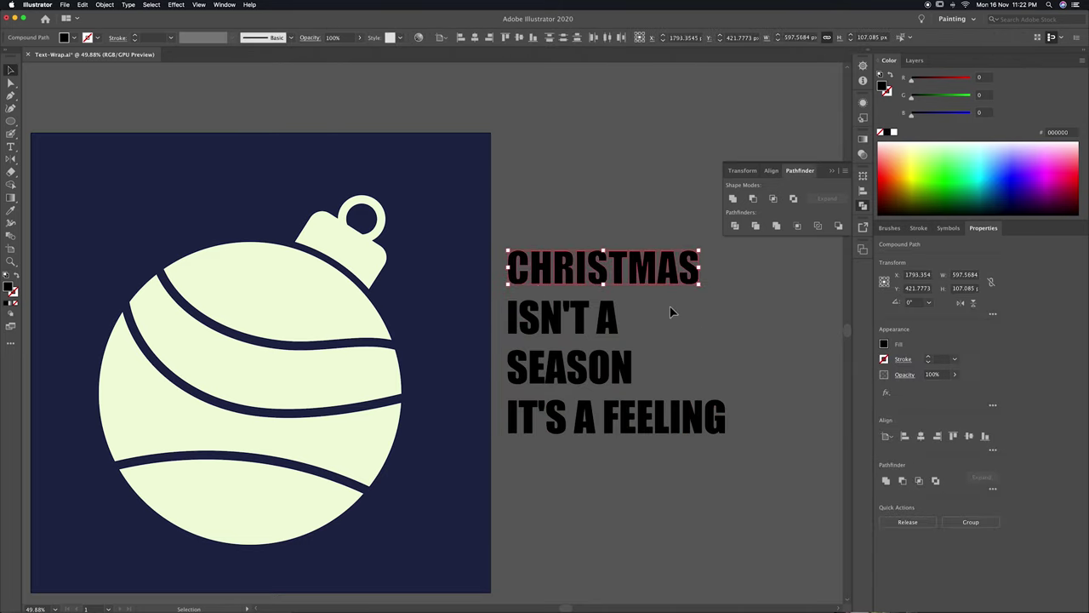
left_click(670, 307)
scroll(511, 341, "up", 2)
scroll(511, 341, "left", 1)
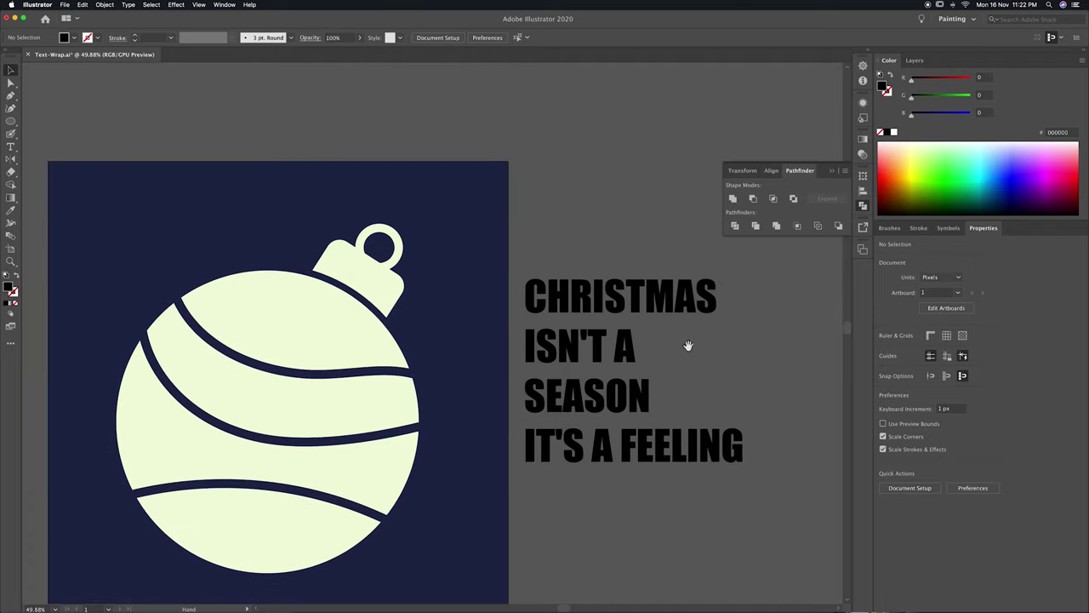
scroll(688, 345, "left", 2)
scroll(756, 344, "down", 1)
scroll(755, 345, "up", 1)
Colour CHRISTMAS mint green, ISN'T A pink and SEASON cream from the palette swatches.
key("v")
scroll(756, 347, "left", 1)
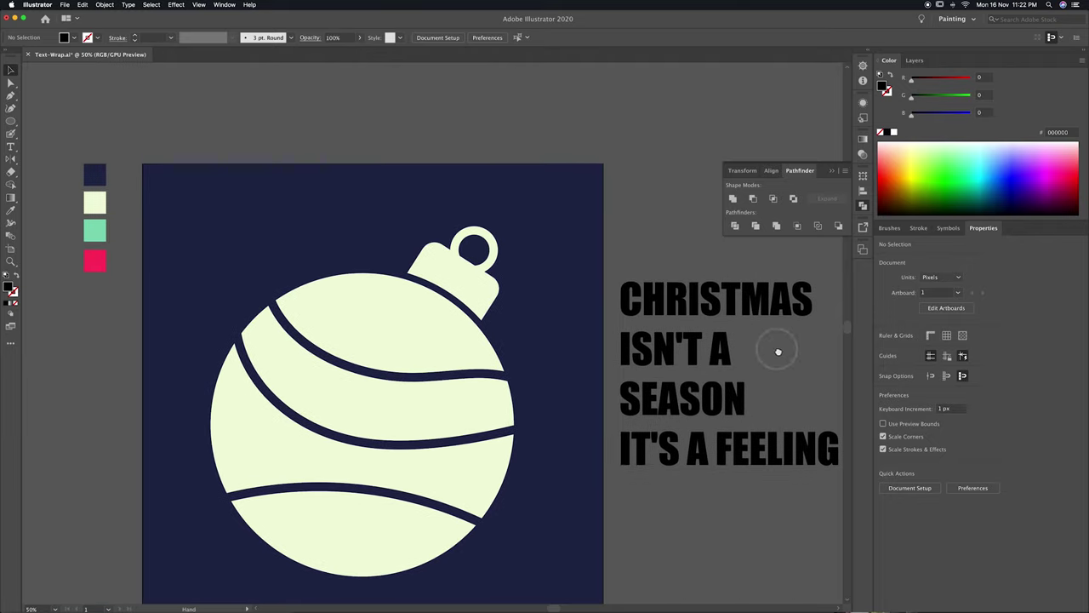
left_click(622, 311)
key("i")
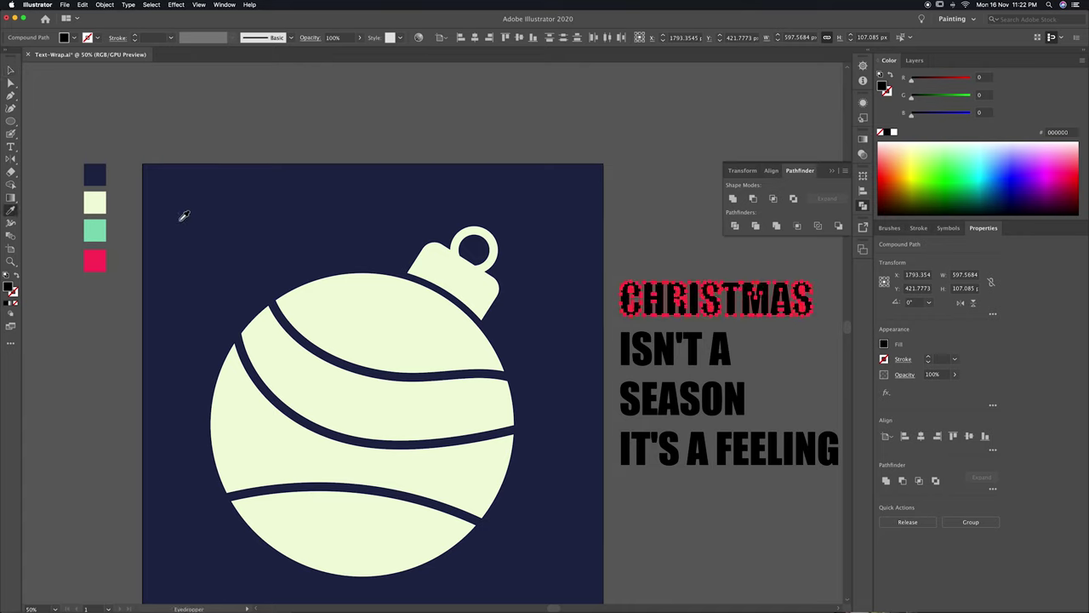
left_click(94, 229)
left_click(626, 351)
left_click(95, 260)
left_click(630, 406)
key("i")
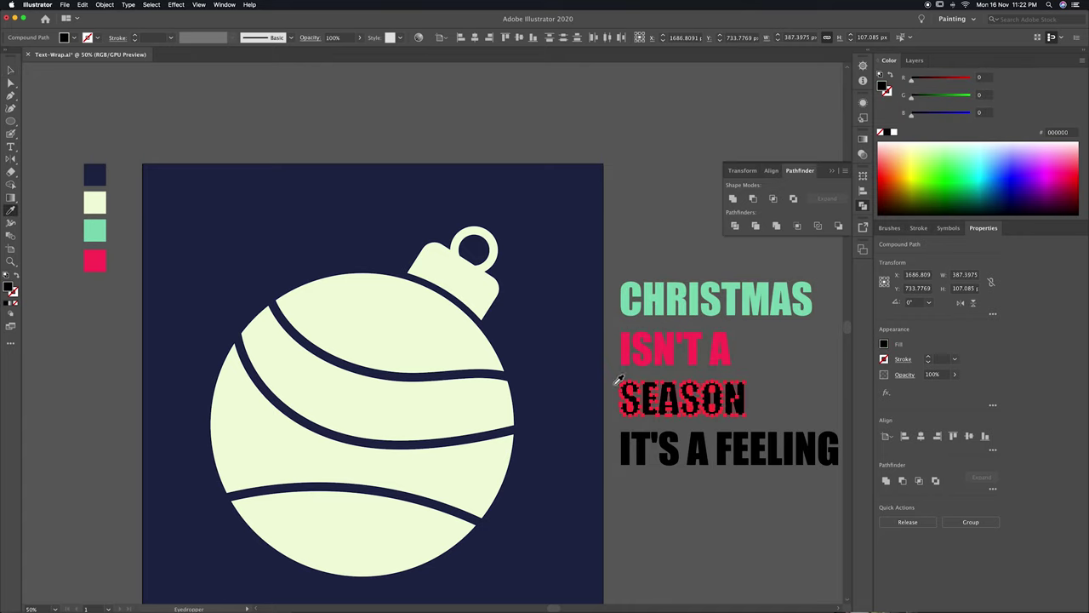
left_click(95, 202)
Colour IT'S A FEELING and the remaining uncoloured letter mint green.
key("v")
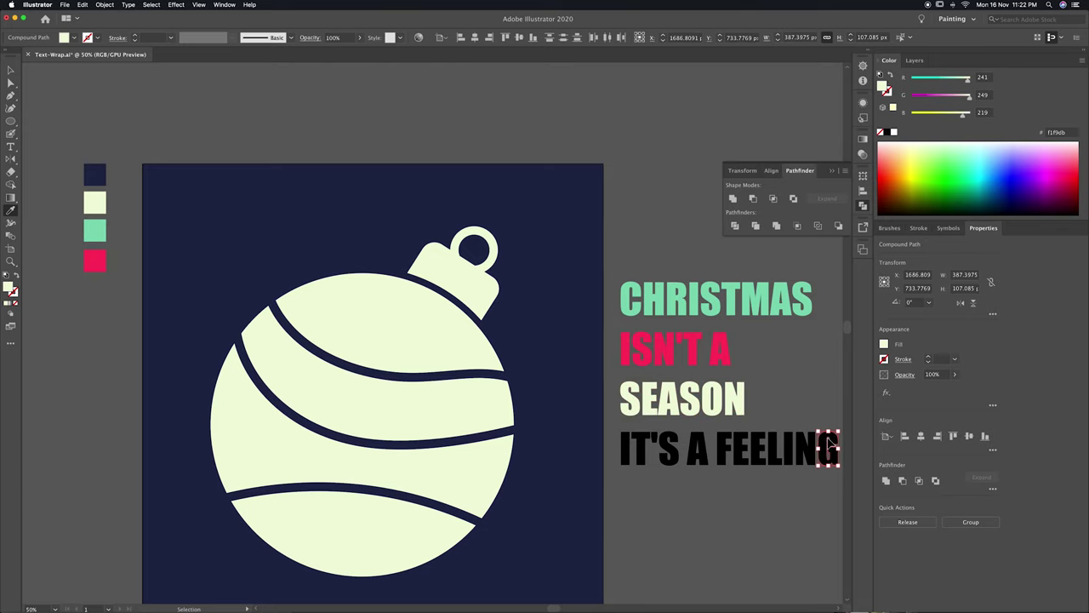
left_click(830, 447)
key("i")
left_click(686, 303)
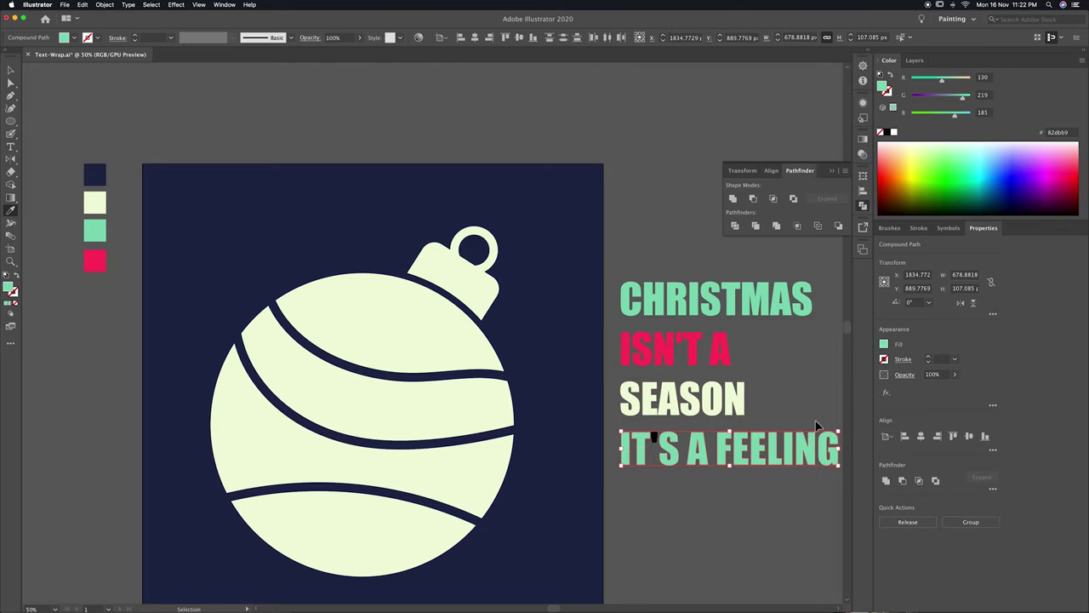
left_click(652, 441, "ctrl")
left_click(674, 445)
left_click(709, 500)
Move the ornament's top band up in stacking order above the coloured text.
left_click_drag(707, 493, 604, 436)
left_click(310, 272)
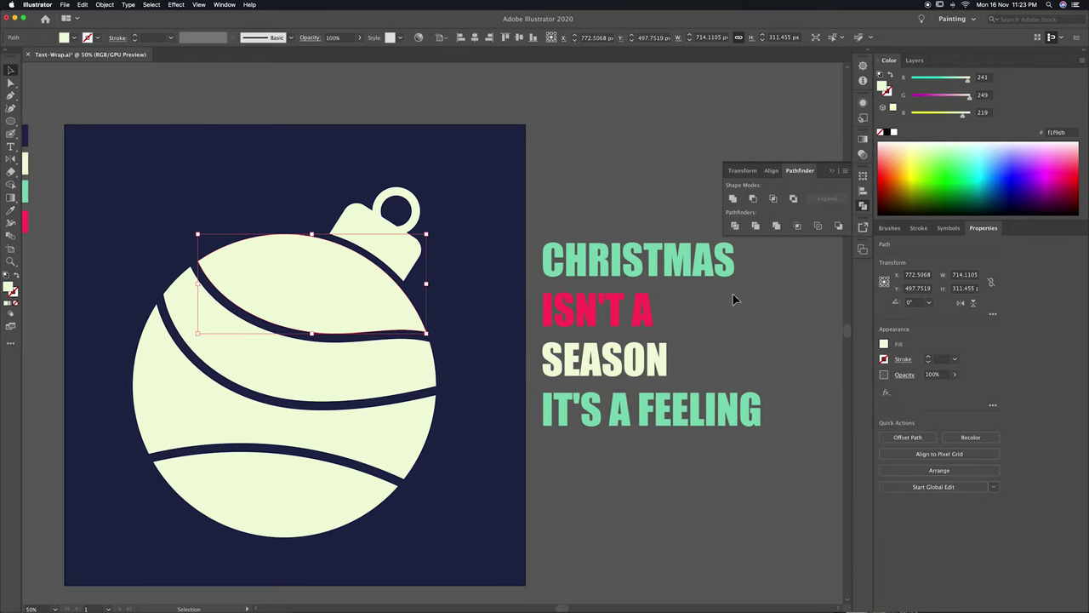
left_click_drag(763, 254, 551, 437)
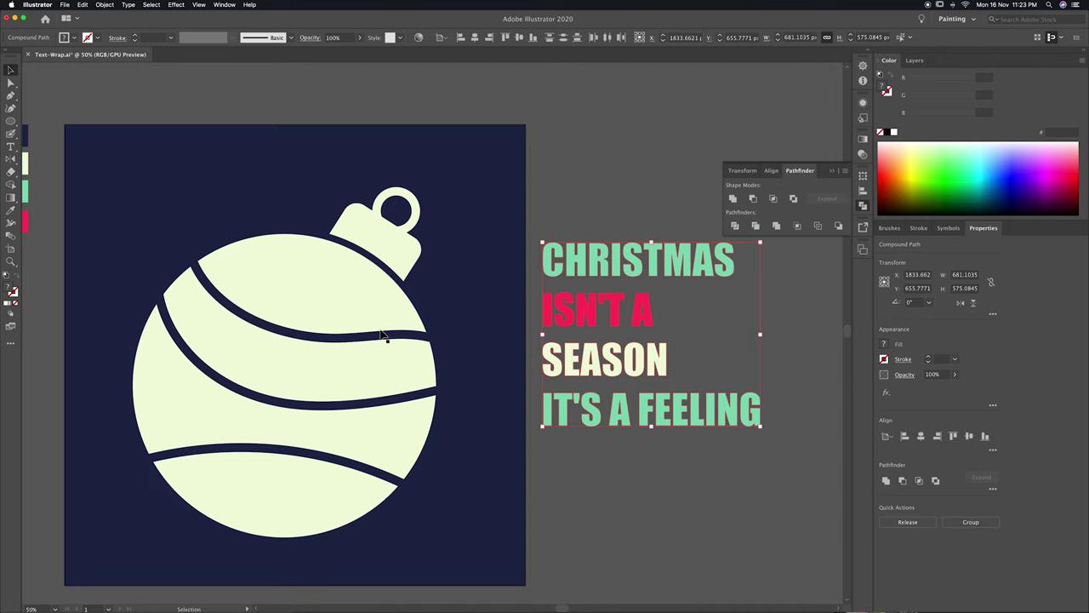
left_click(105, 5)
mouse_move(149, 38)
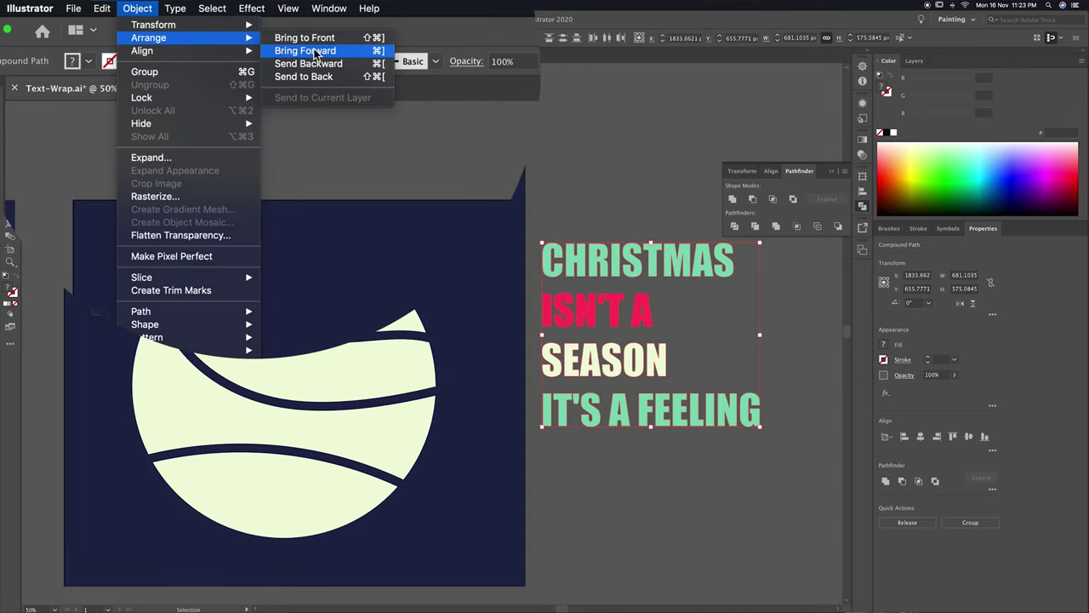
left_click(315, 78)
left_click(777, 263)
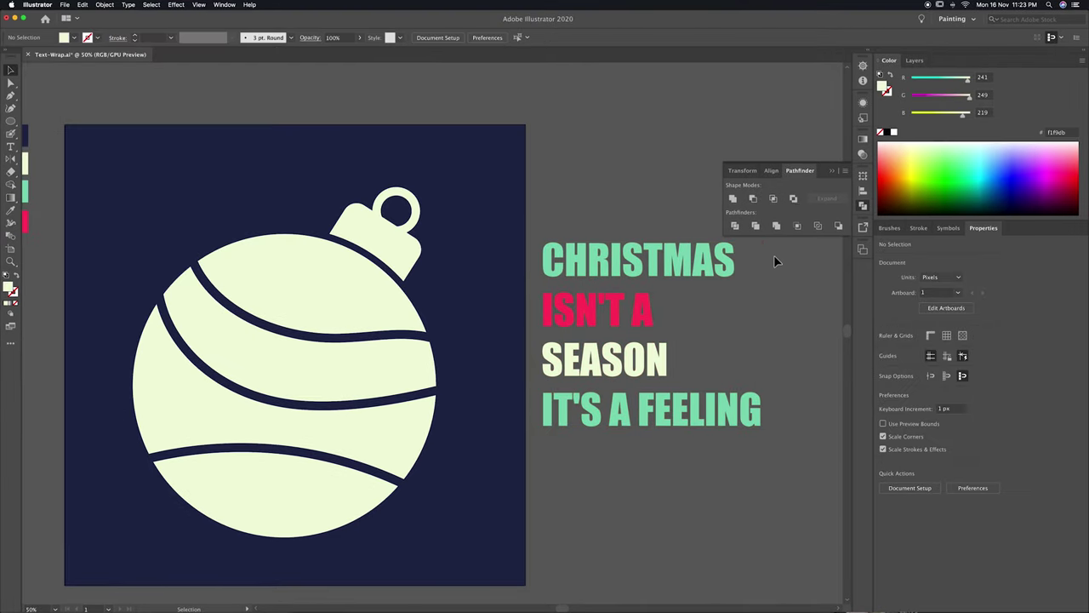
Envelope-distort CHRISTMAS and ISN'T A into the ornament's top and second bands.
left_click(550, 271)
left_click(372, 302, "shift")
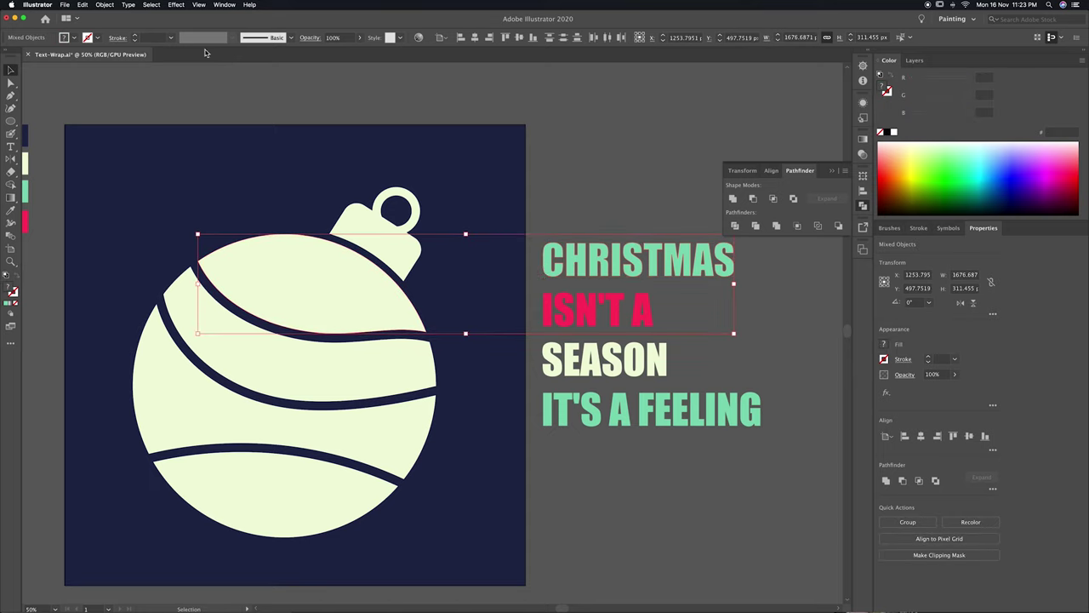
left_click(104, 6)
mouse_move(167, 363)
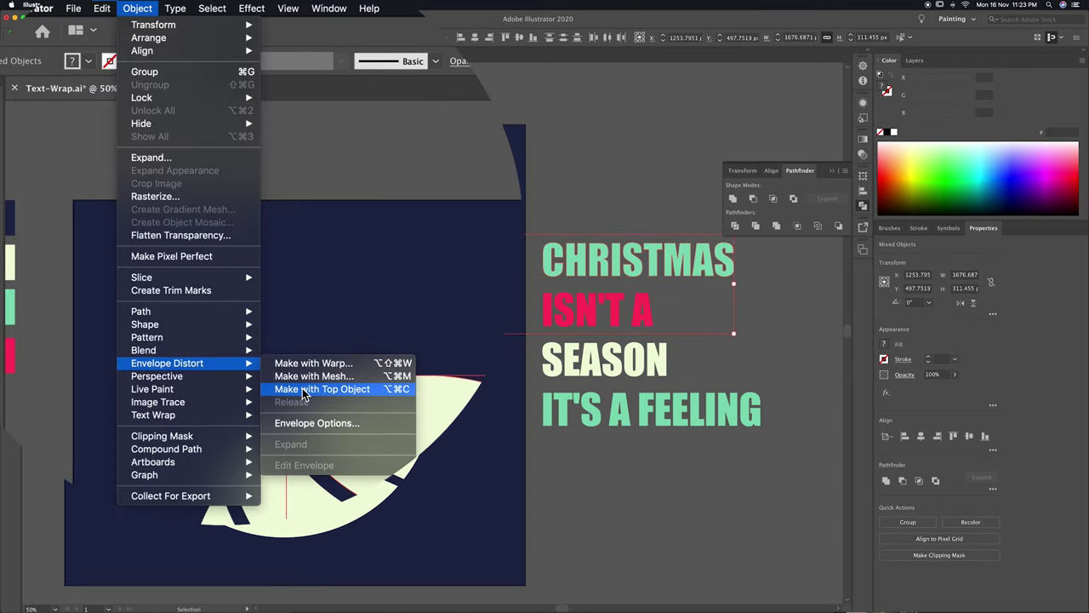
left_click(375, 393)
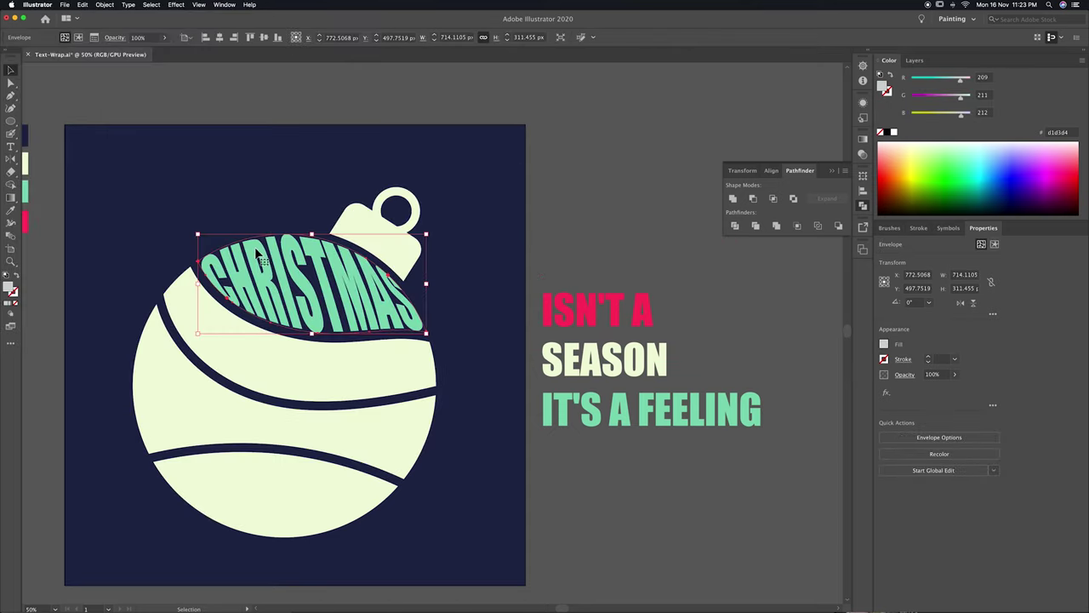
left_click(544, 313, "shift")
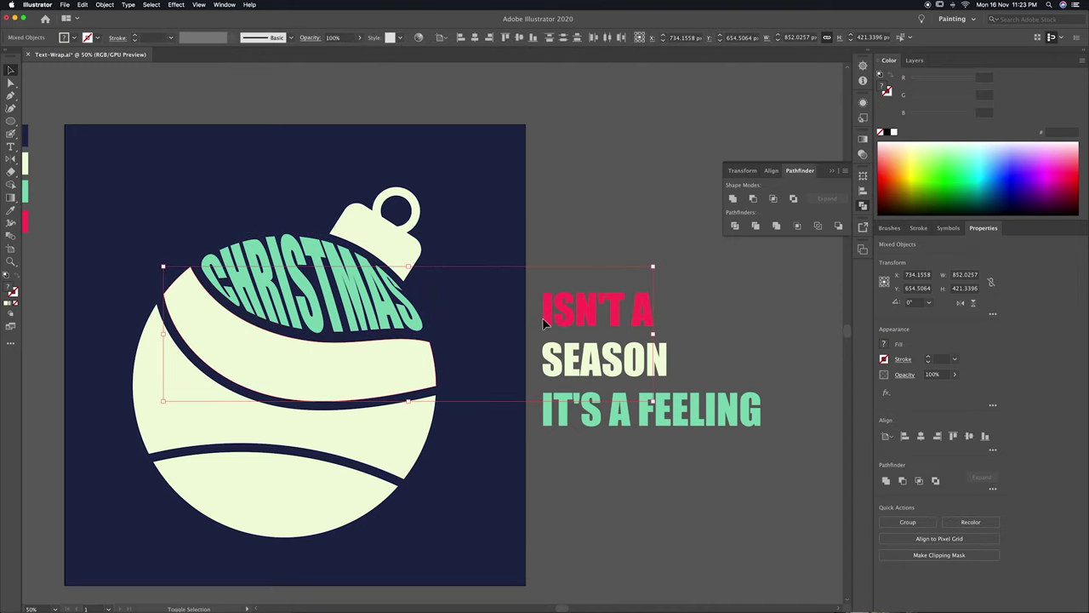
left_click(105, 5)
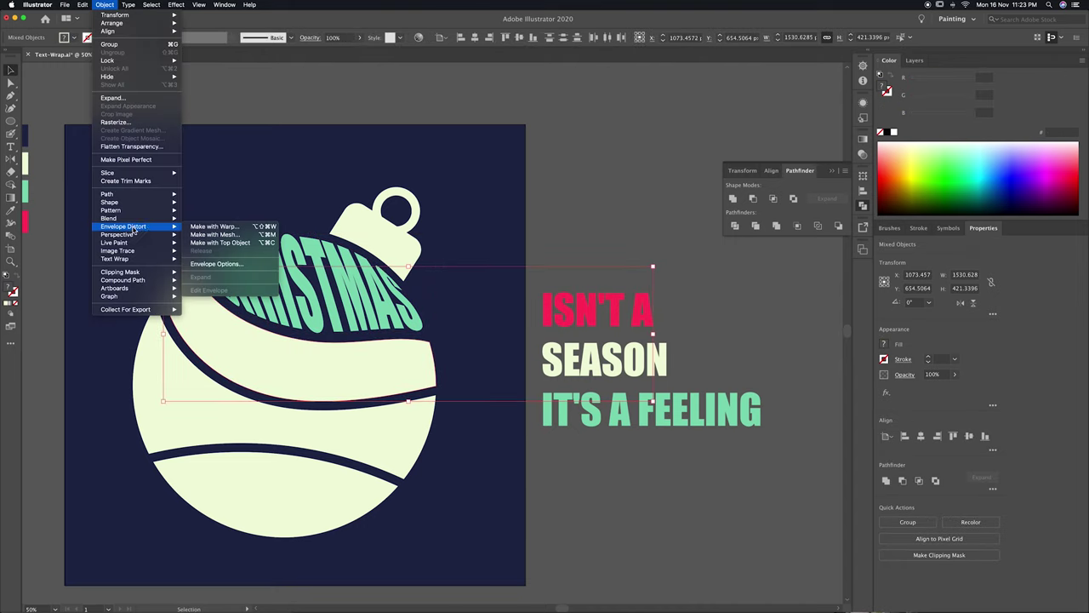
left_click(219, 244)
Envelope-distort SEASON and IT'S A FEELING into the ornament's third and bottom bands.
left_click(383, 442)
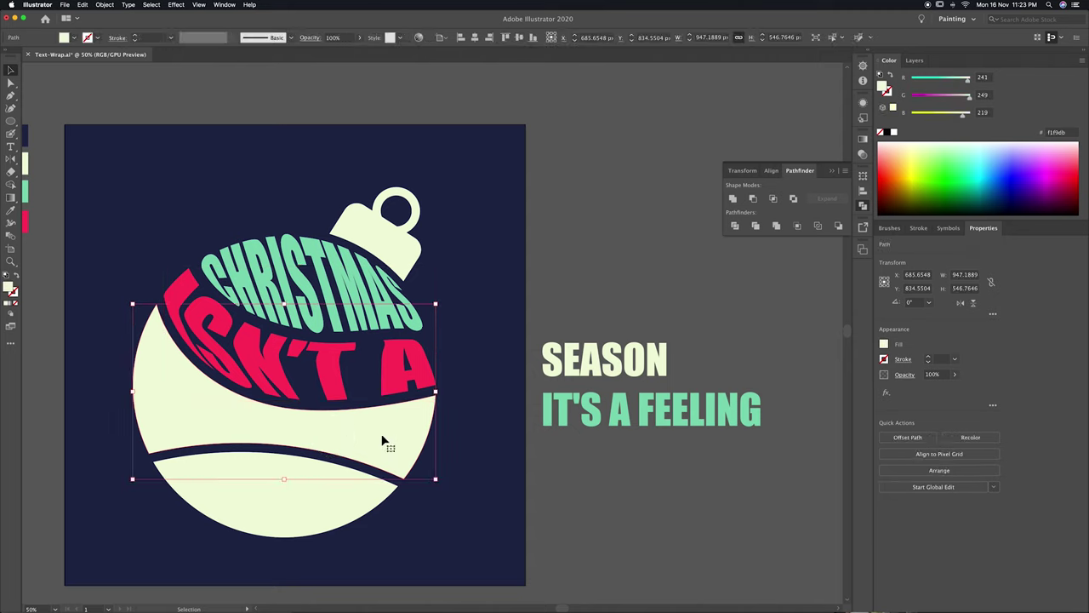
left_click(549, 362, "shift")
left_click(104, 5)
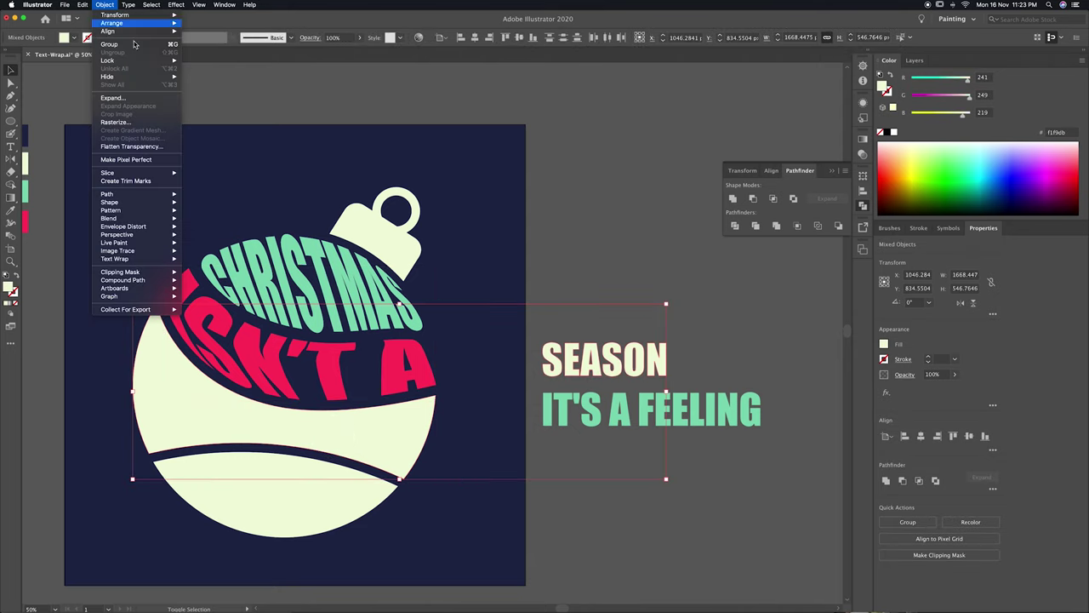
left_click(220, 244)
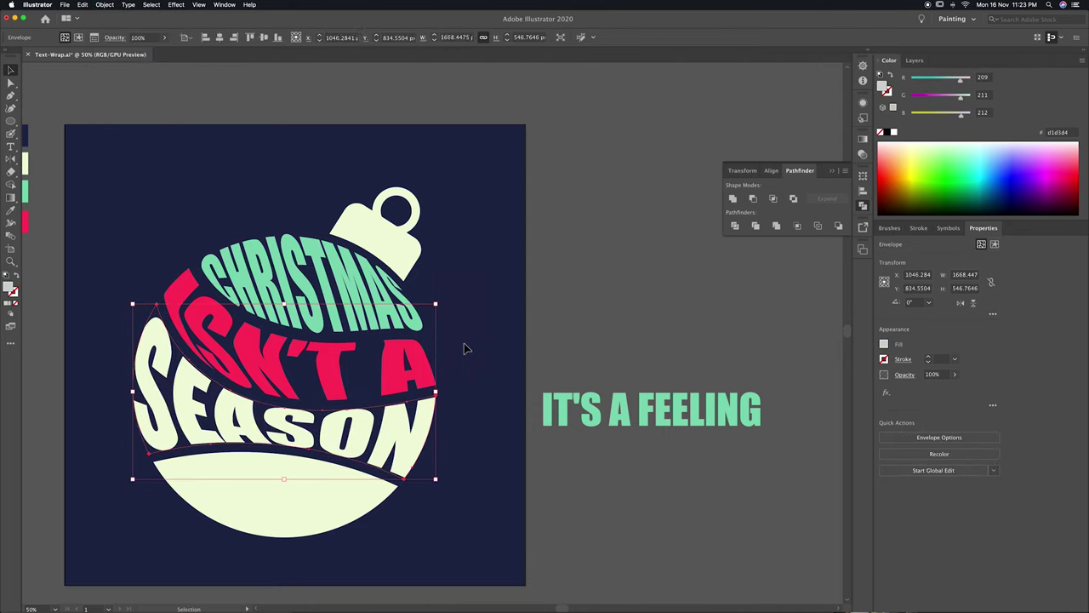
left_click(325, 483)
left_click(554, 412, "shift")
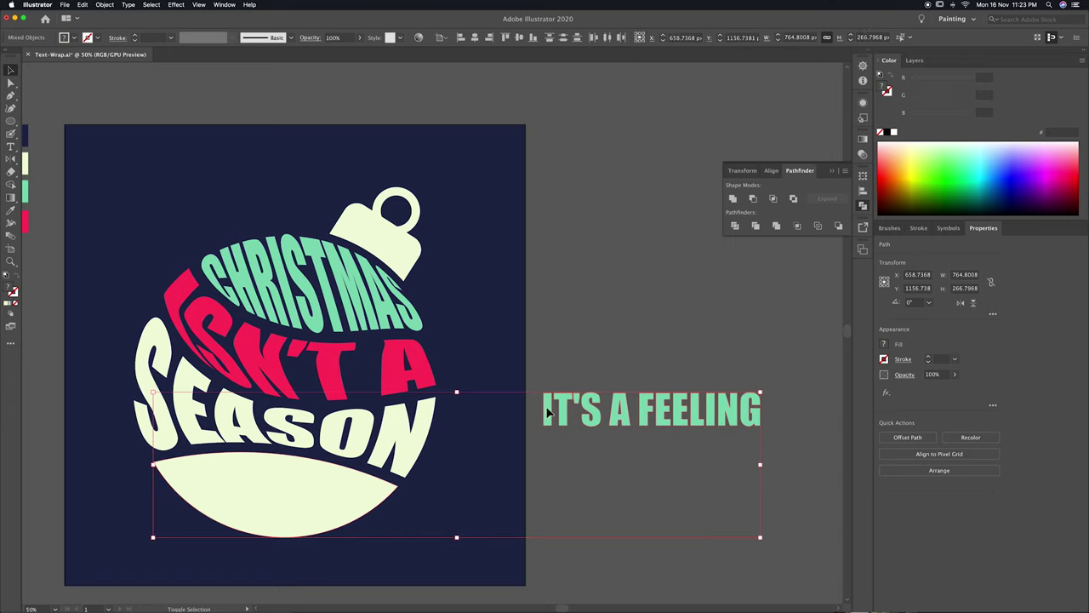
left_click(105, 5)
mouse_move(123, 227)
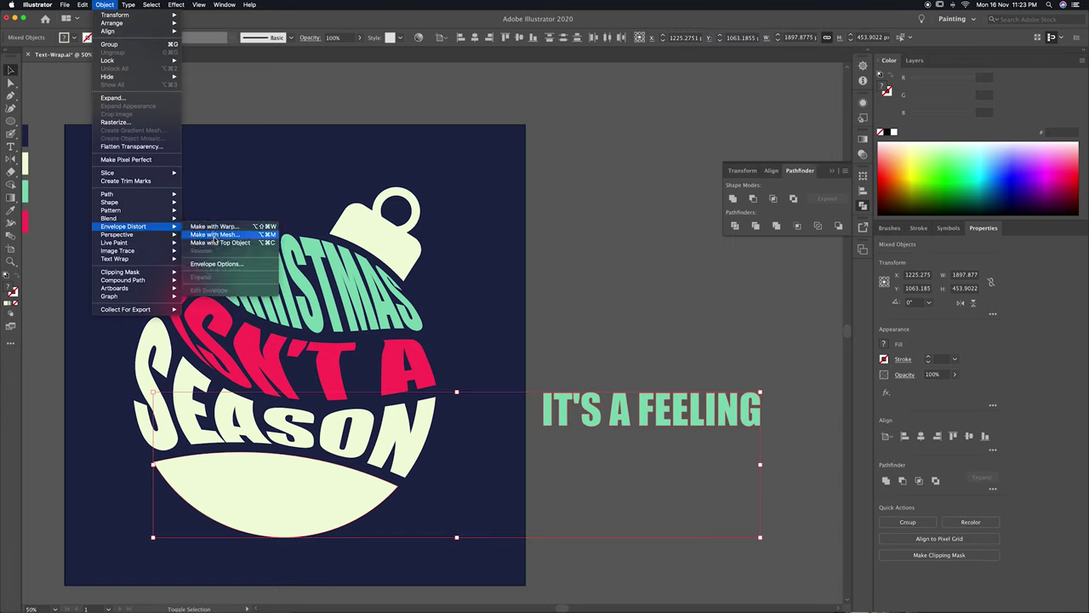
left_click(215, 244)
left_click(606, 344)
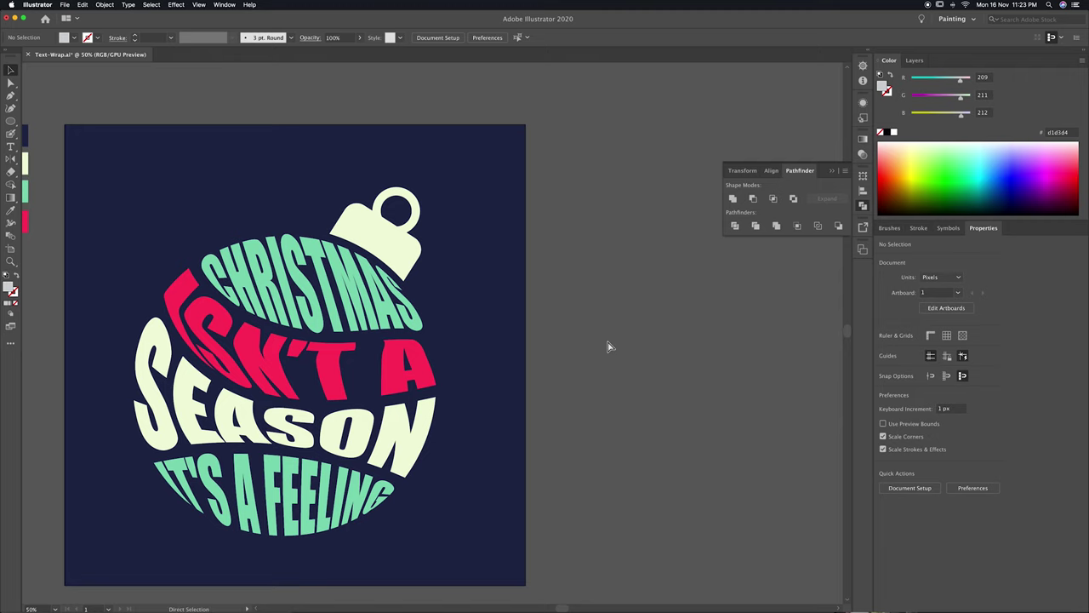
Draw a mint green filler shape closing the gap between T and A.
key("super+plus")
mouse_move(610, 347)
left_mouse_down()
mouse_move(682, 357)
mouse_move(668, 341)
left_mouse_up()
key("super+plus")
key("p")
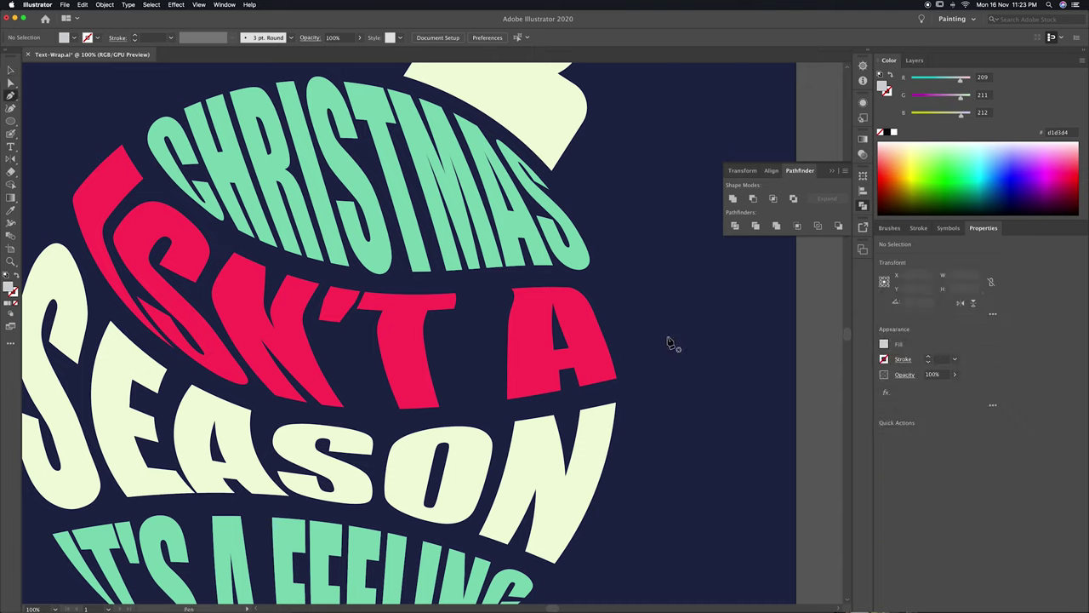
left_click(453, 406)
left_click(435, 320)
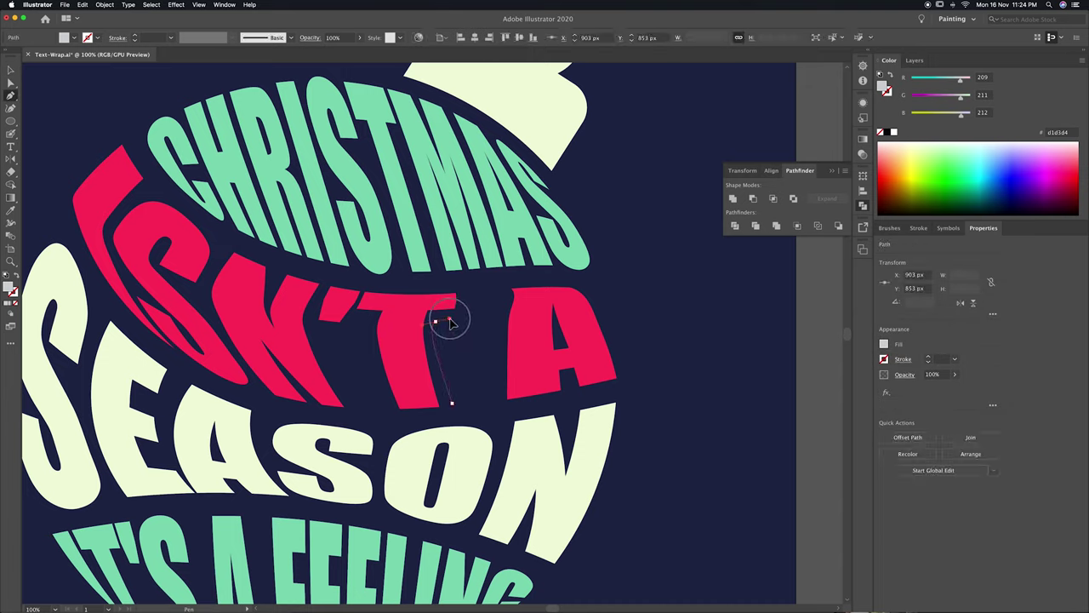
left_click(465, 312)
left_click_drag(468, 292, 491, 295)
left_click(499, 292)
left_click(496, 329)
left_click(496, 397)
left_click(453, 405)
key("i")
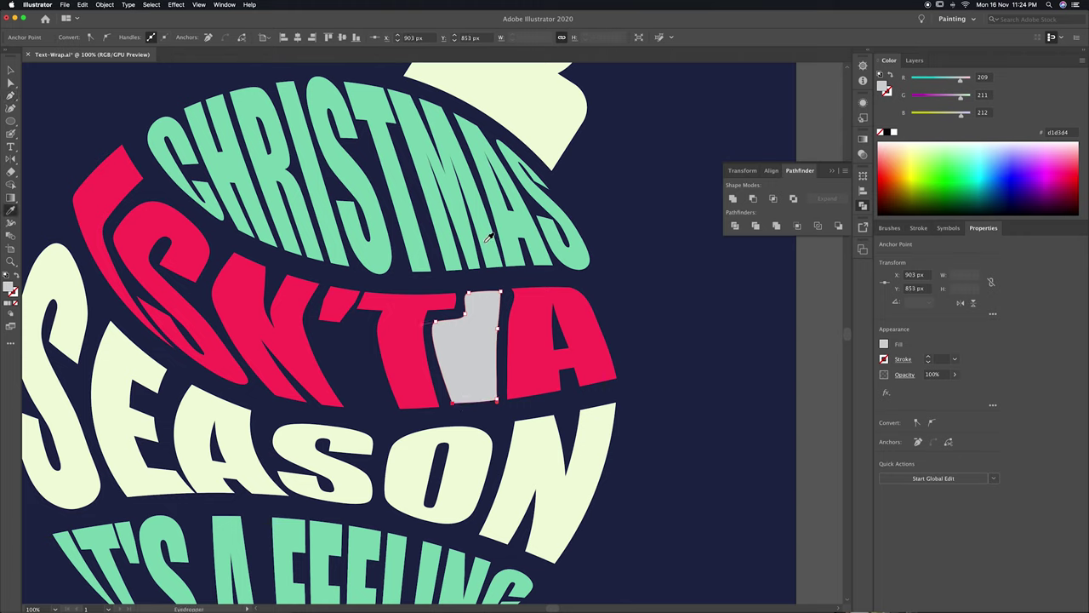
left_click(466, 255)
Draw filler shapes near the apostrophe and beside the A, filled with the ISN'T A red.
key("p")
left_click(355, 406)
mouse_move(315, 334)
left_mouse_down()
mouse_move(315, 325)
mouse_move(367, 316)
left_mouse_up()
left_click(340, 333)
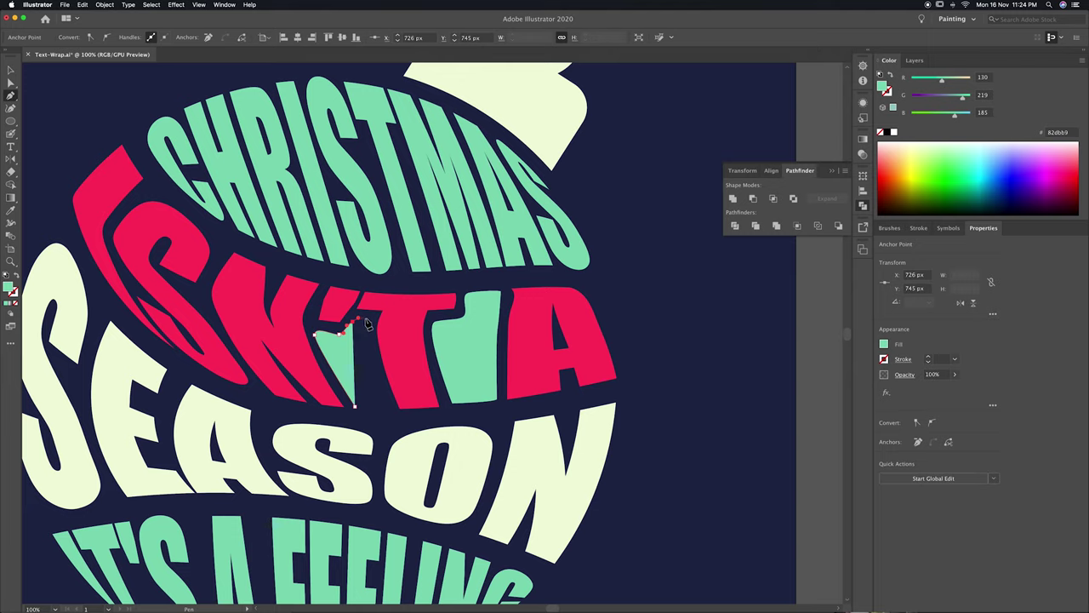
left_click(377, 371)
mouse_move(387, 404)
left_mouse_down()
mouse_move(386, 416)
mouse_move(432, 293)
left_mouse_up()
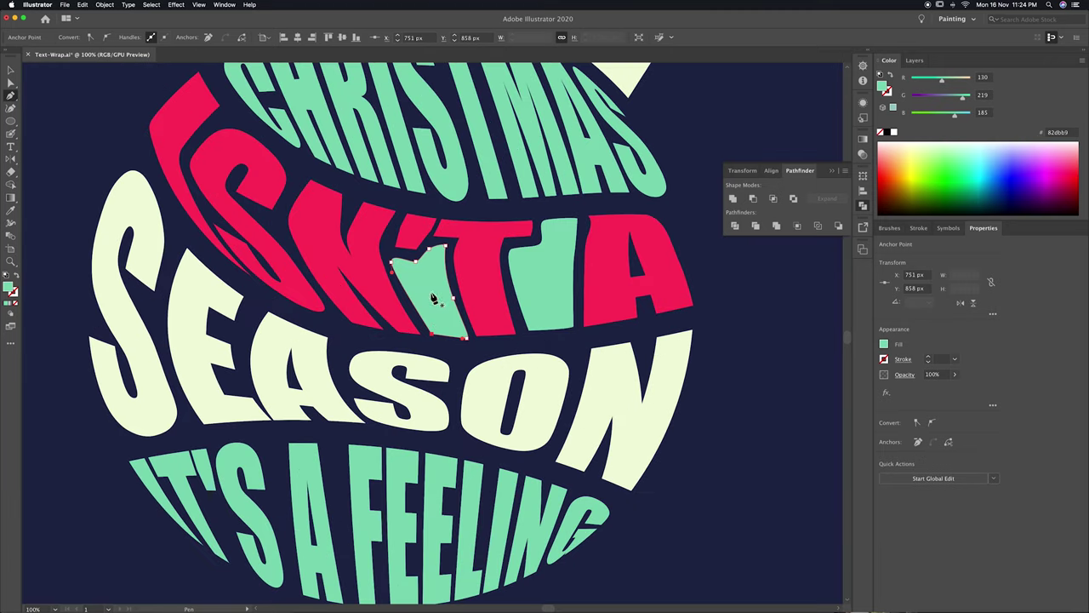
left_click_drag(341, 540, 343, 448)
left_click(323, 370)
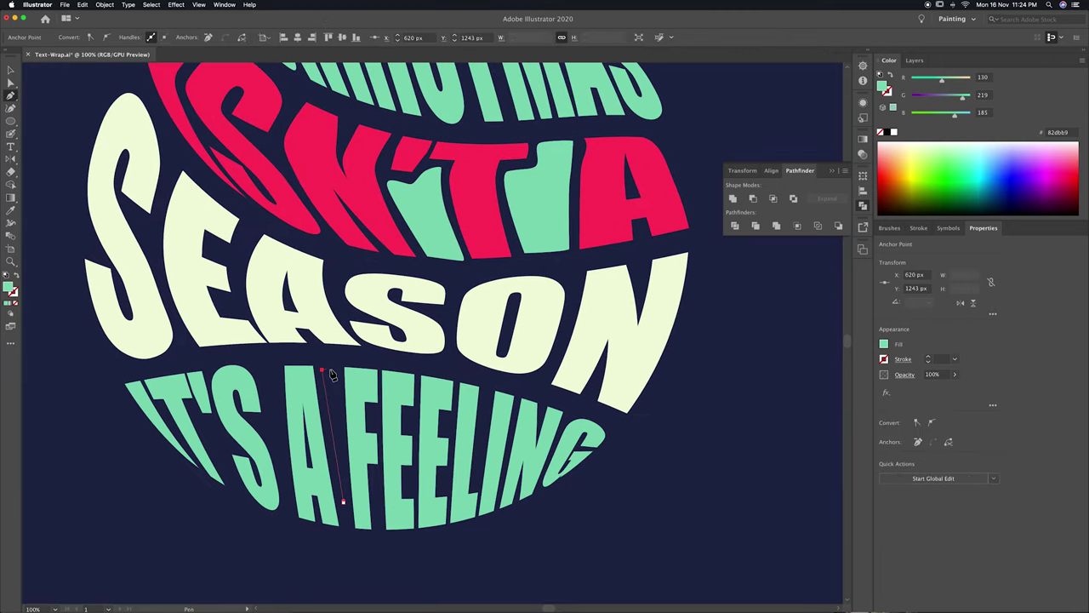
key("i")
left_click(411, 259)
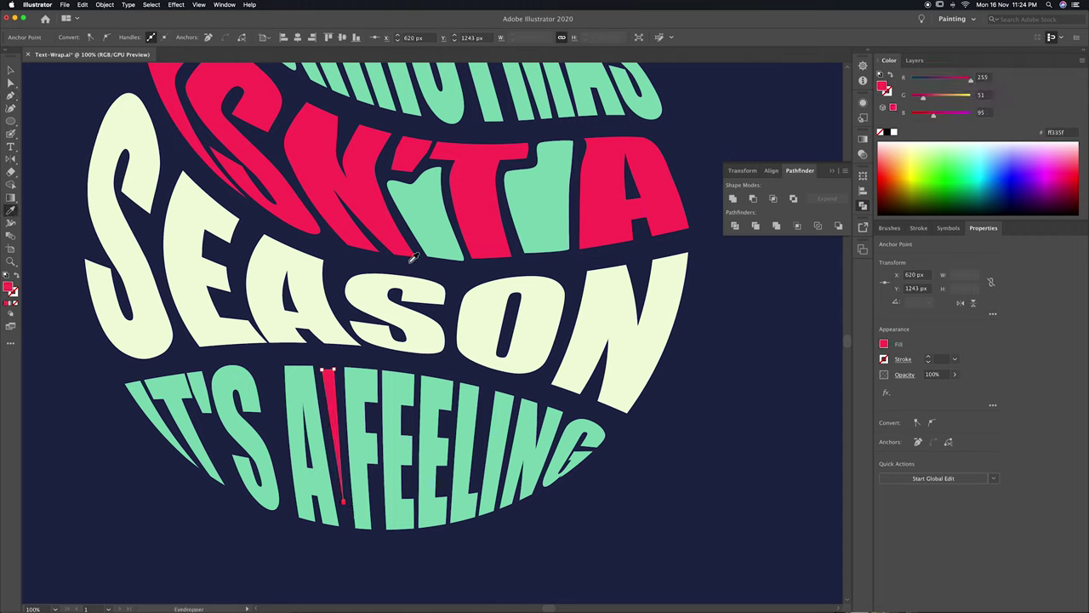
Draw red slivers beside and left of the S, adjusting a lower point.
key("p")
left_click(283, 461)
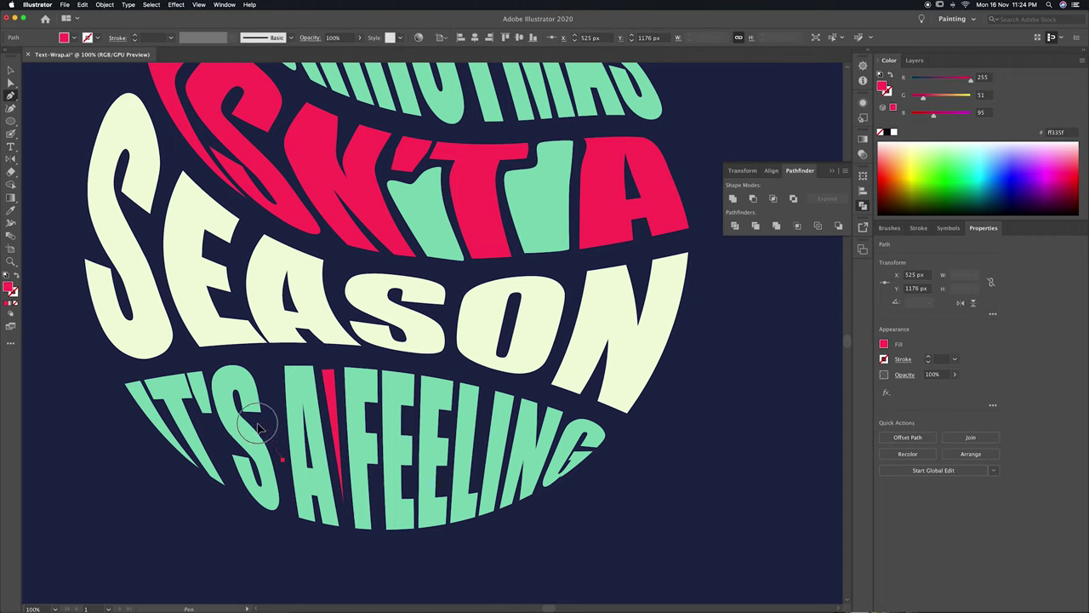
left_click(259, 421)
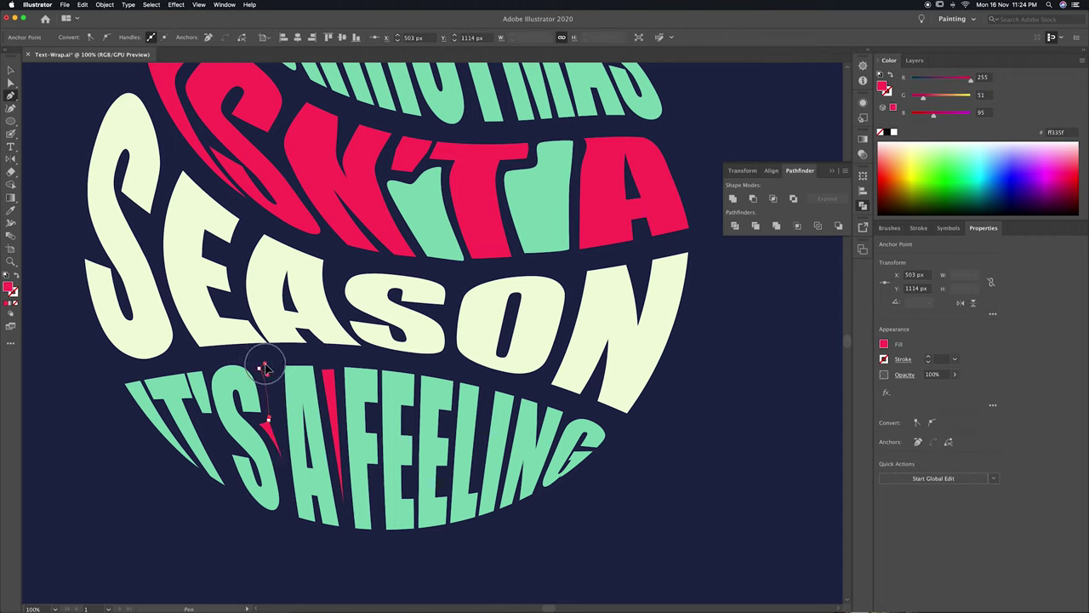
left_click(262, 367)
left_click(283, 460)
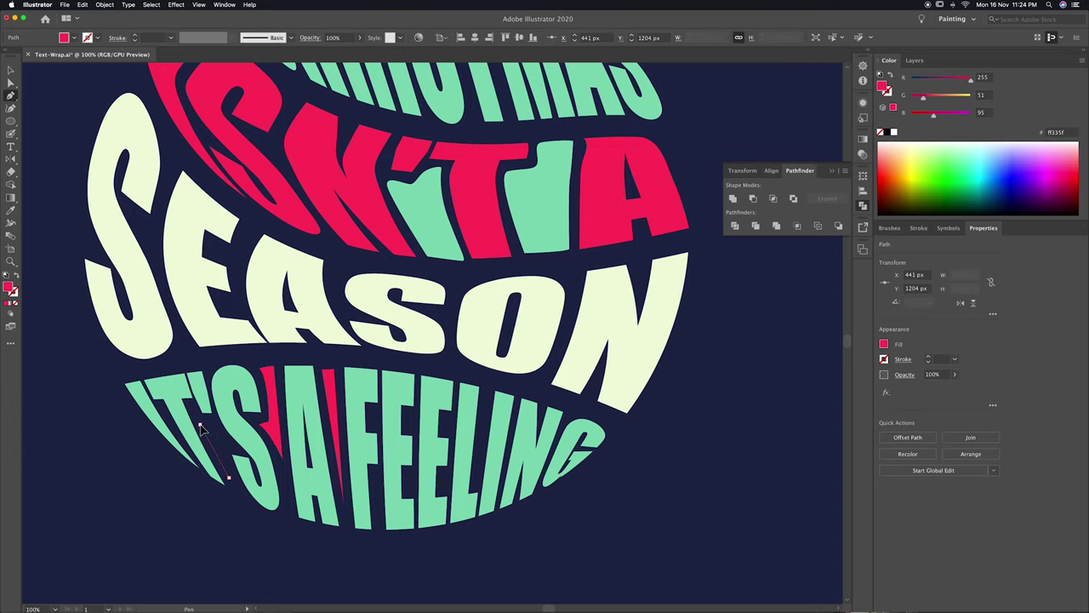
left_click(200, 425)
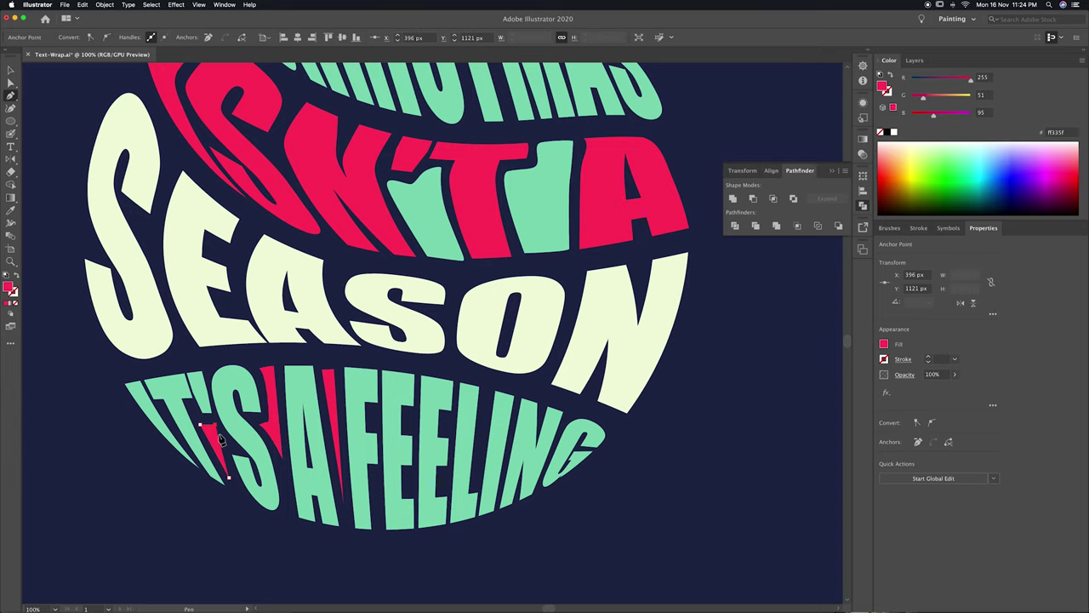
key("a")
left_click(238, 492)
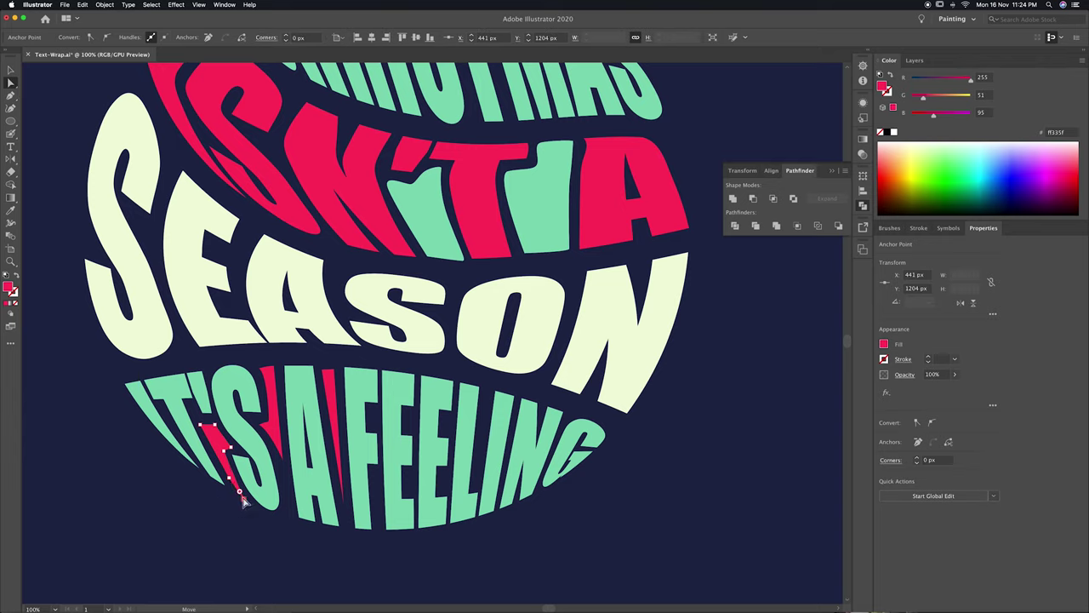
left_click(660, 501)
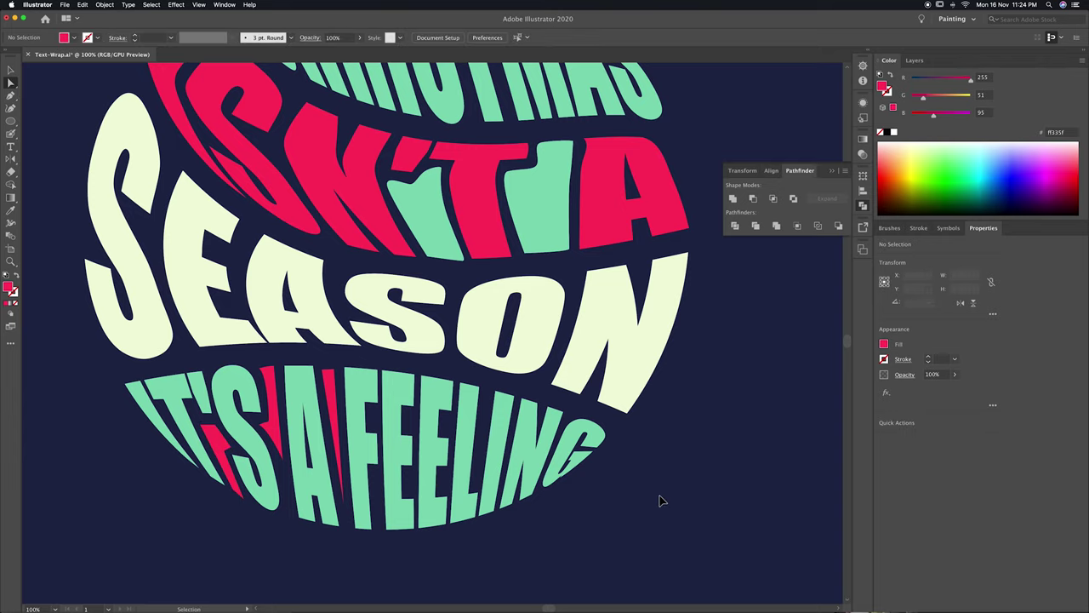
Draw a curved crescent path along the right edge of the ornament's cap.
key("super+minus")
key("super+minus")
key("super+minus")
key("super+minus")
key("super+equal")
key("super+equal")
key("super+equal")
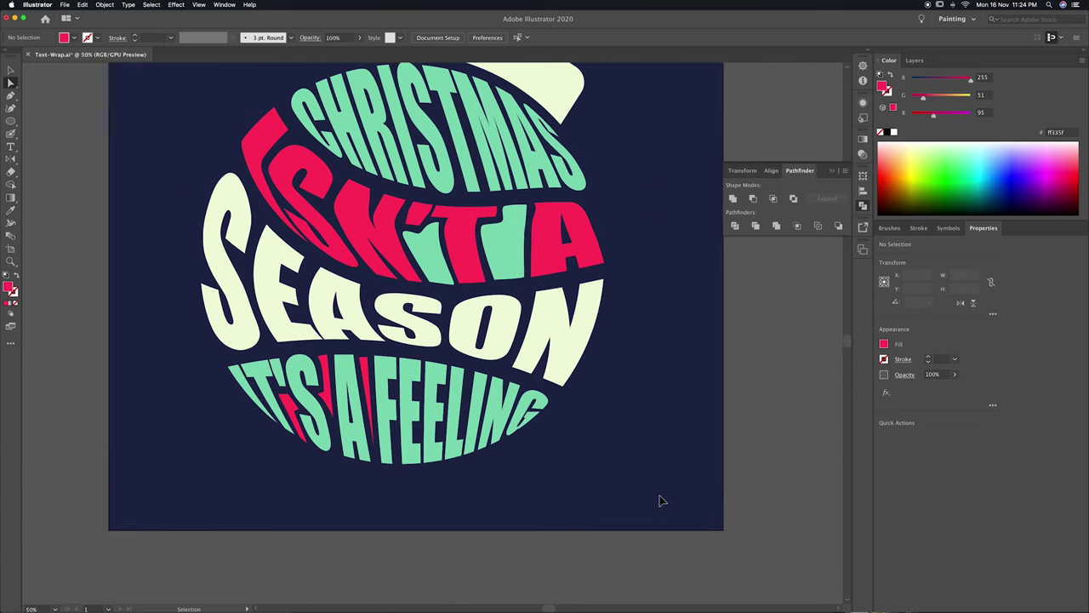
left_click_drag(433, 443, 479, 506)
key("p")
key("super+equal")
key("super+equal")
left_click(567, 271)
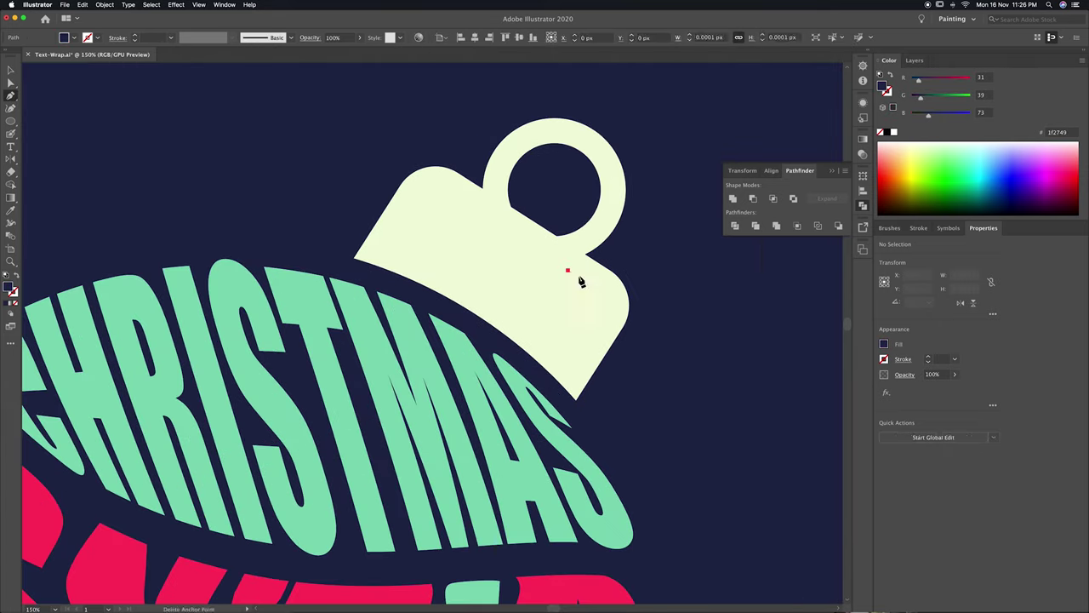
left_click_drag(606, 325, 588, 357)
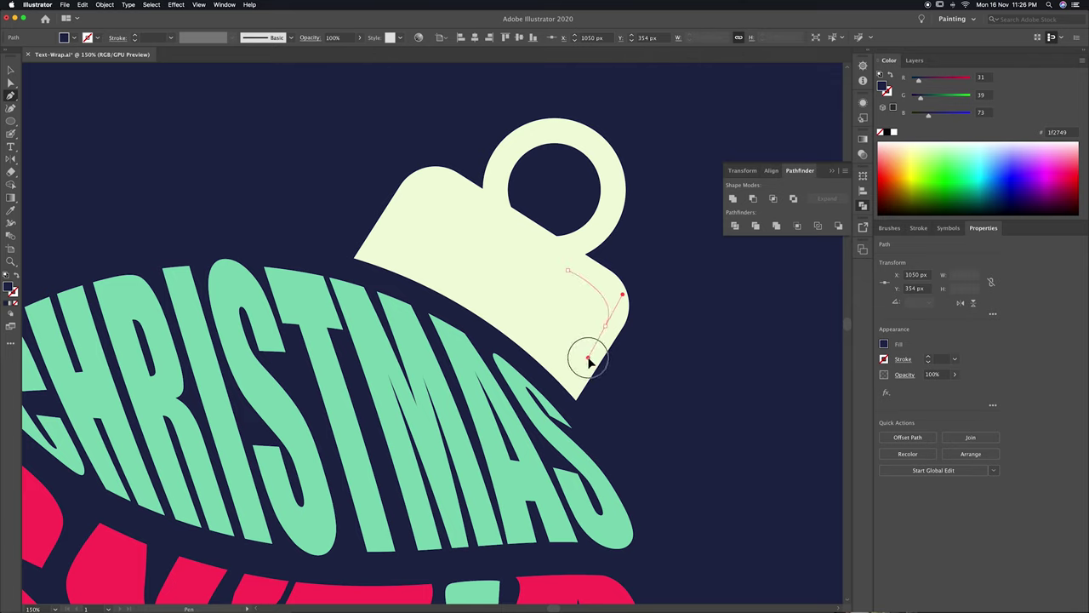
left_click(574, 377)
left_click_drag(581, 292, 597, 318)
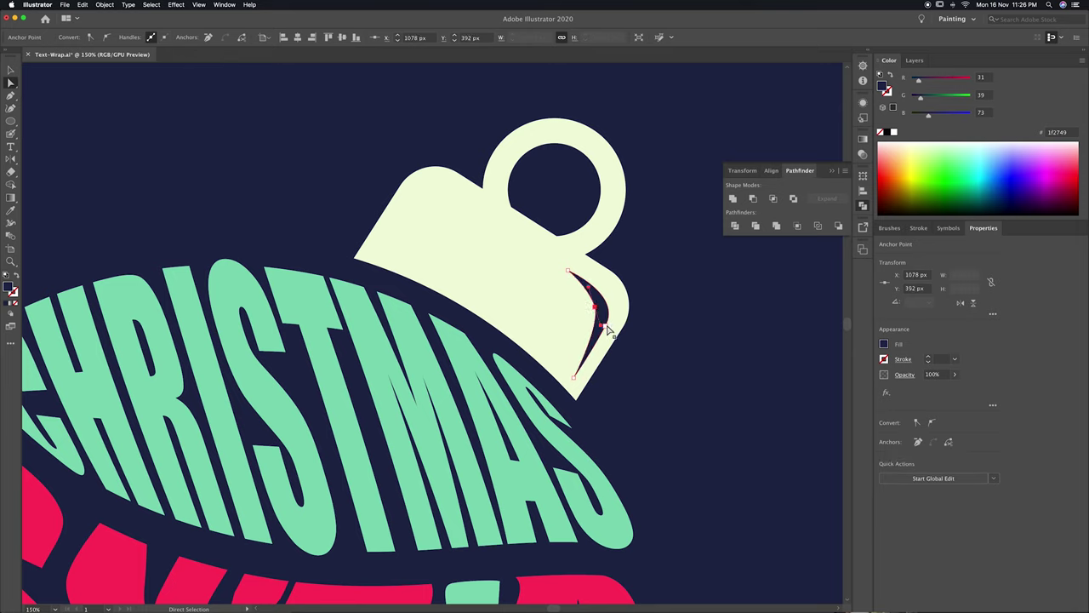
Reshape the crescent's anchors to make it thinner, then zoom out to the whole ornament.
key("p")
key("a")
left_click_drag(599, 296, 615, 315)
left_click_drag(597, 314, 601, 321)
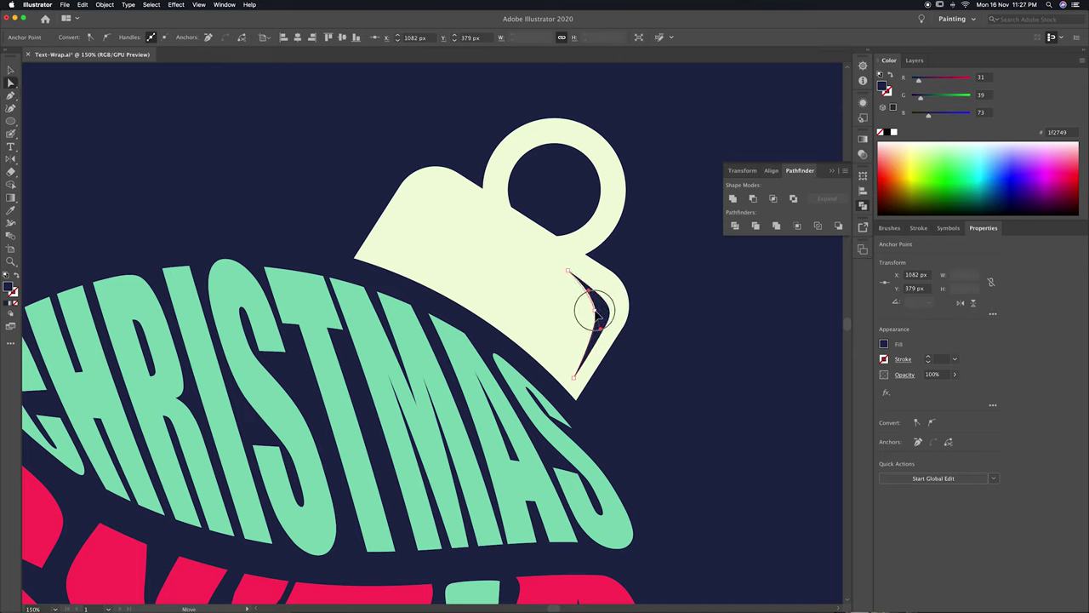
left_click(688, 353)
key("ctrl+minus")
key("ctrl+minus")
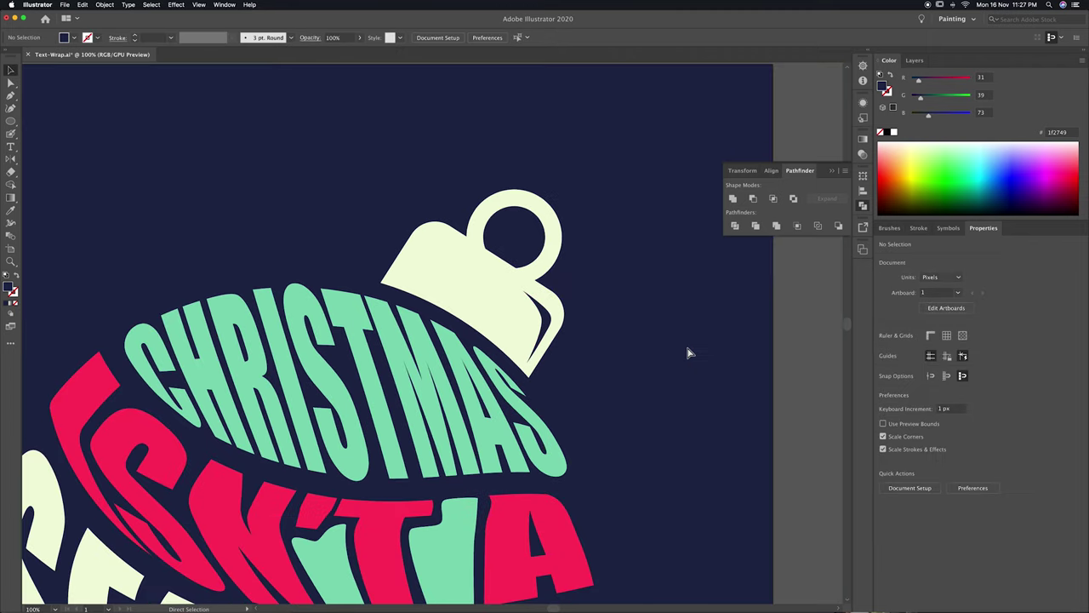
key("ctrl+minus")
key("ctrl+minus")
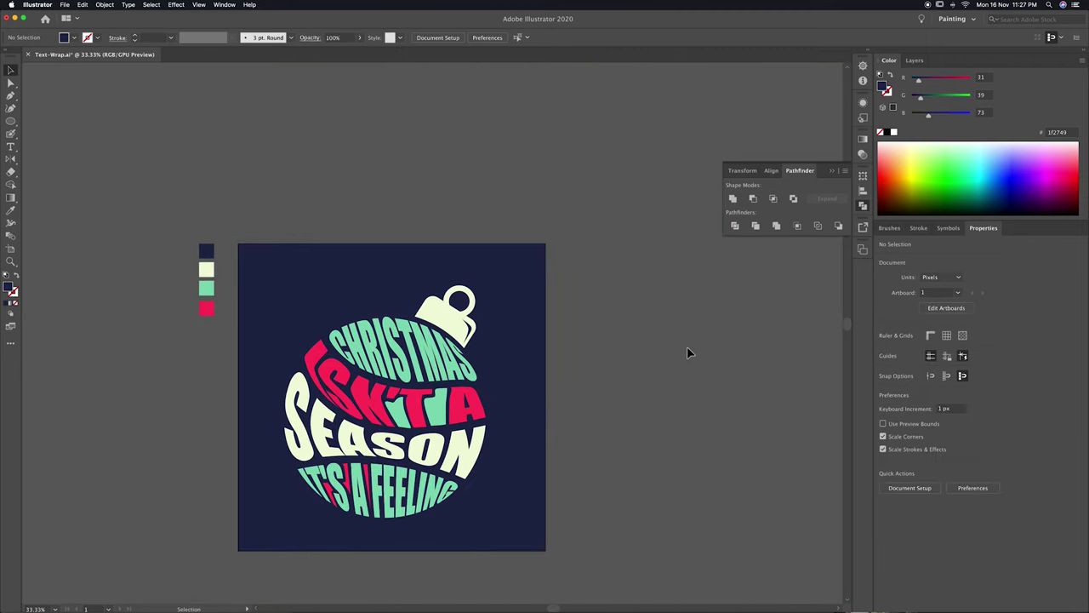
Pan the ornament view, collapse the Pathfinder panel and zoom in a step.
mouse_move(715, 324)
left_mouse_down()
mouse_move(687, 320)
mouse_move(700, 296)
left_mouse_up()
left_click(833, 172)
key("ctrl+plus")
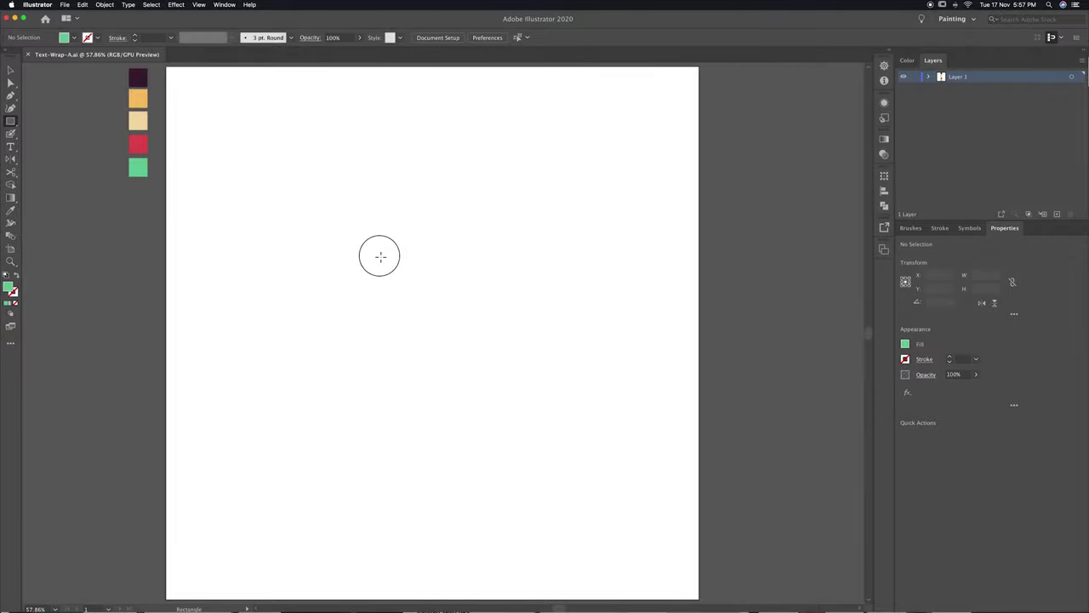
Create a 1440 × 1440 px square filled with the dark plum swatch.
left_click(379, 256)
type("1440")
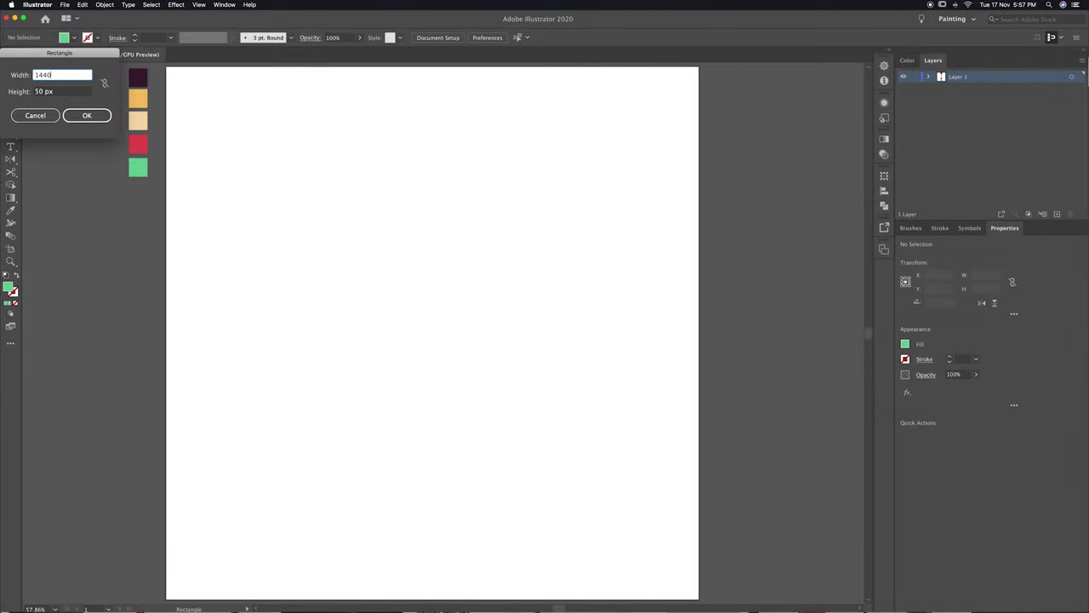
key("Tab")
type("1440")
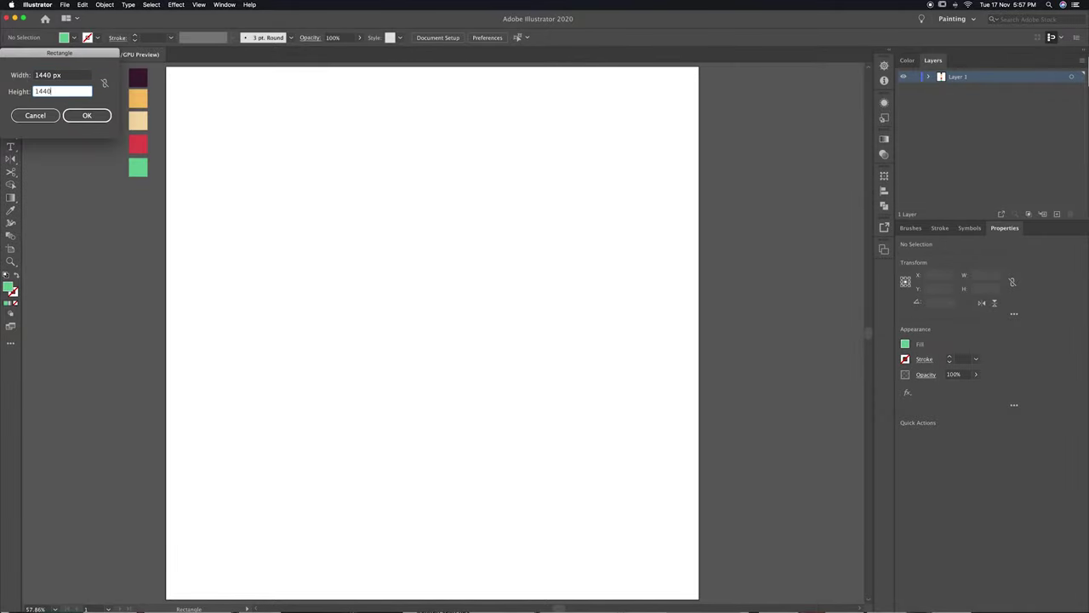
left_click(87, 115)
key("i")
left_click(138, 79)
Centre the square on the artboard, lock its layer and add a new layer.
key("v")
left_click_drag(527, 326, 352, 190)
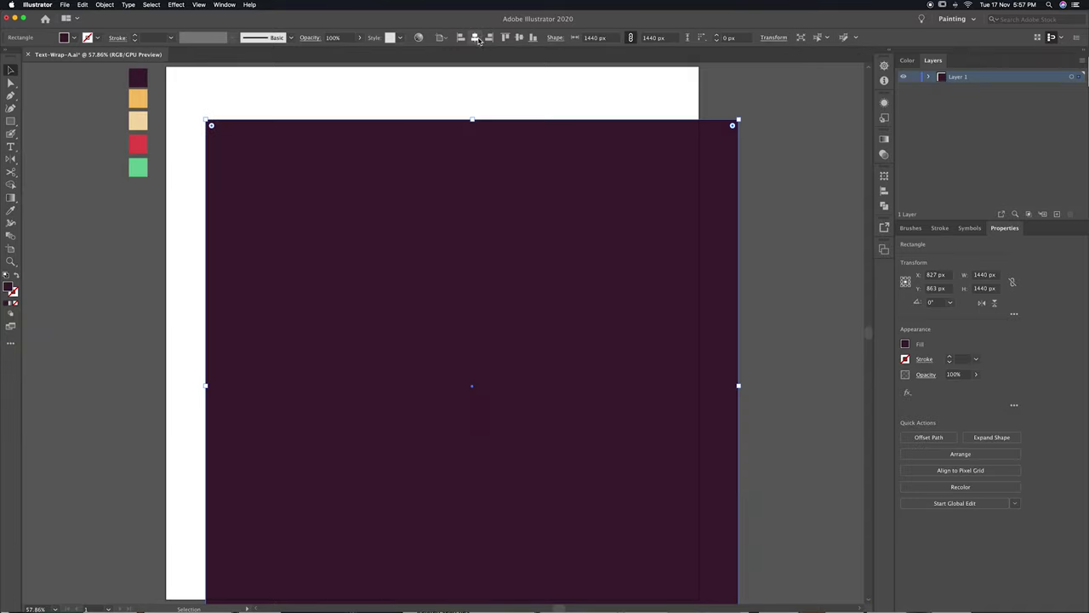
left_click(475, 38)
left_click(519, 37)
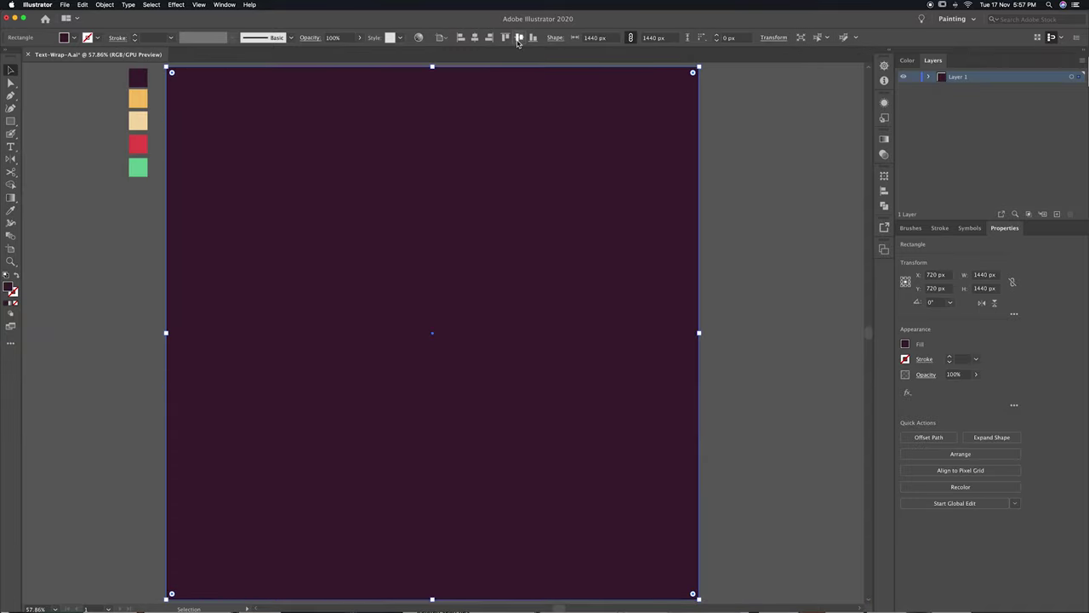
left_click(916, 78)
left_click(1057, 214)
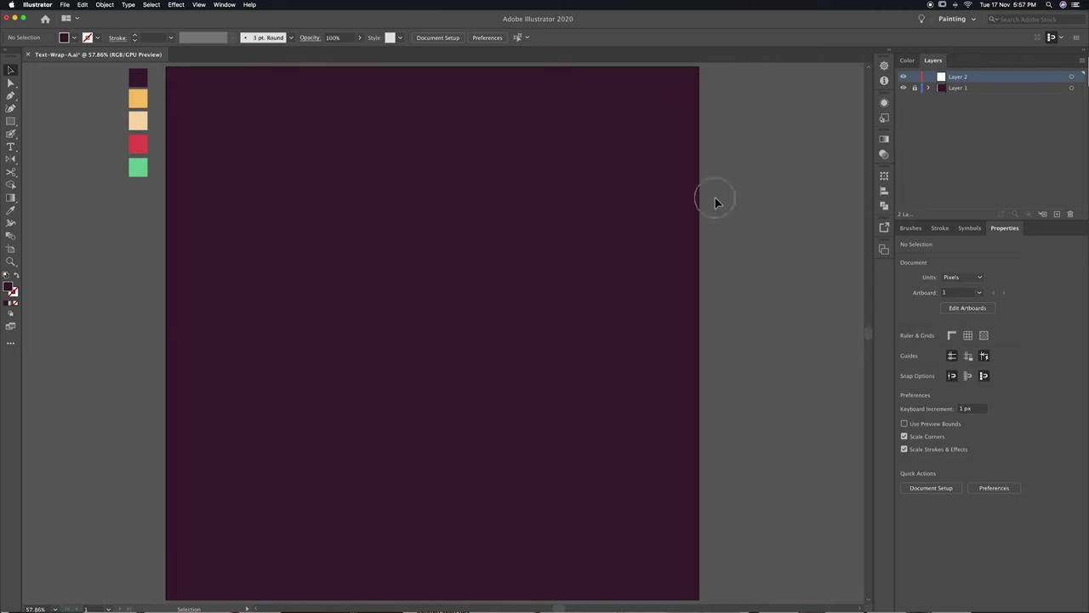
Copy the full-size beer bottle image from the browser and paste it into Illustrator.
key("super+ctrl+Escape")
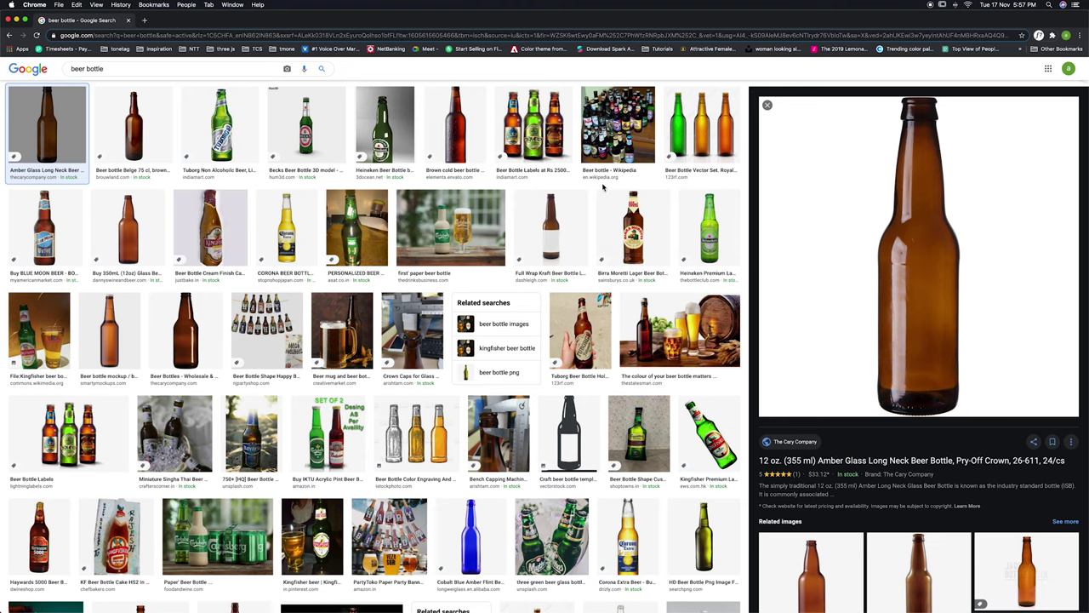
right_click(939, 236)
left_click(979, 290)
key("ctrl+Tab")
right_click(545, 280)
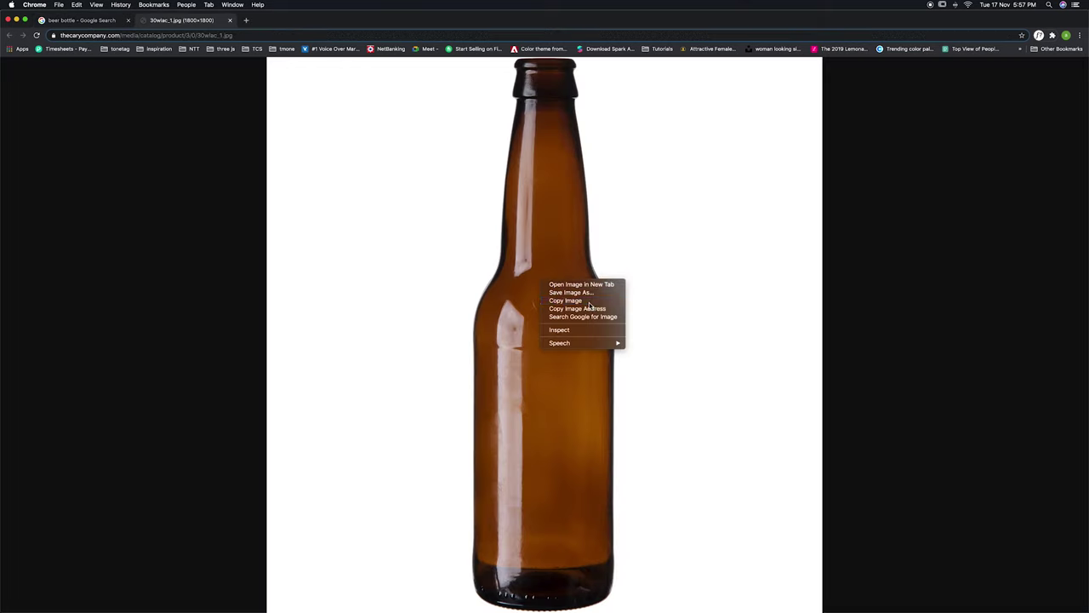
left_click(589, 302)
key("super+Tab")
key("super+v")
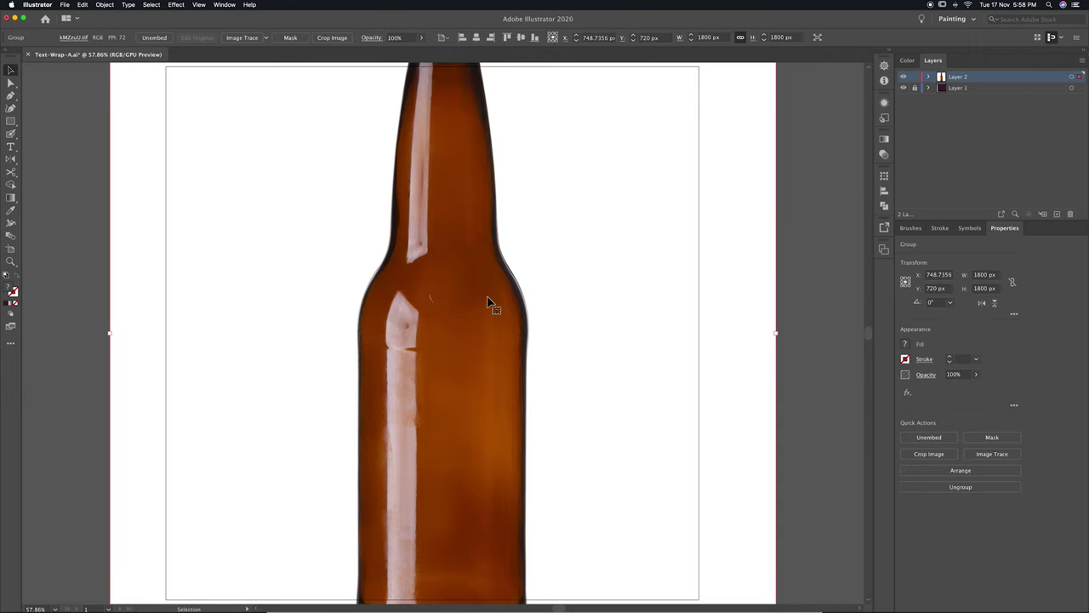
Scale and position the bottle photo to fit over the plum square.
mouse_move(742, 97)
left_mouse_down()
mouse_move(771, 126)
mouse_move(645, 252)
left_mouse_up()
left_click_drag(589, 310, 545, 168)
left_click_drag(600, 514, 657, 570)
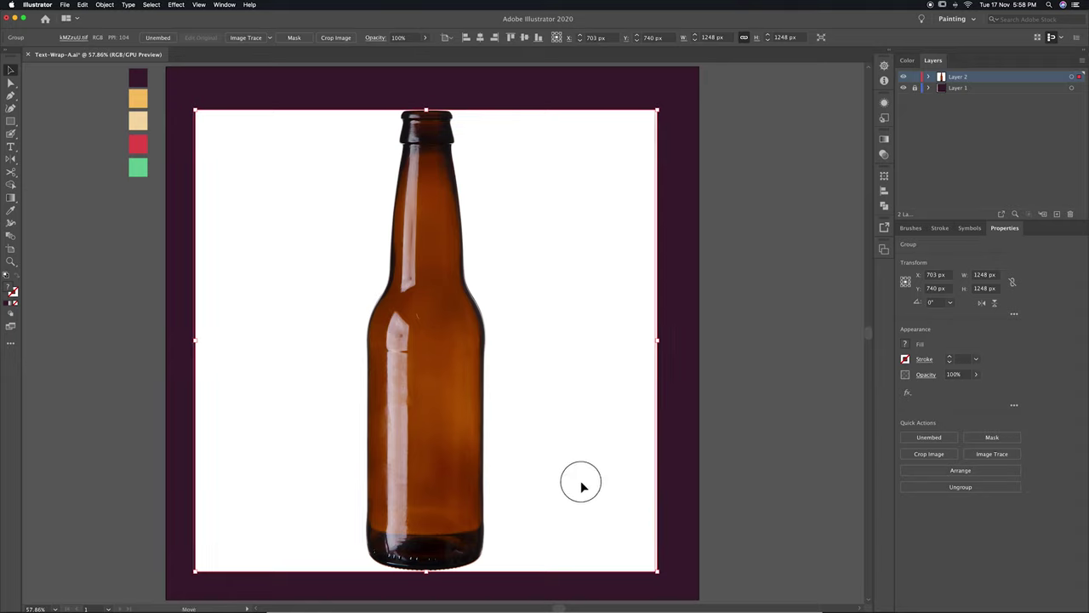
left_click_drag(586, 486, 554, 488)
left_click_drag(647, 111, 661, 99)
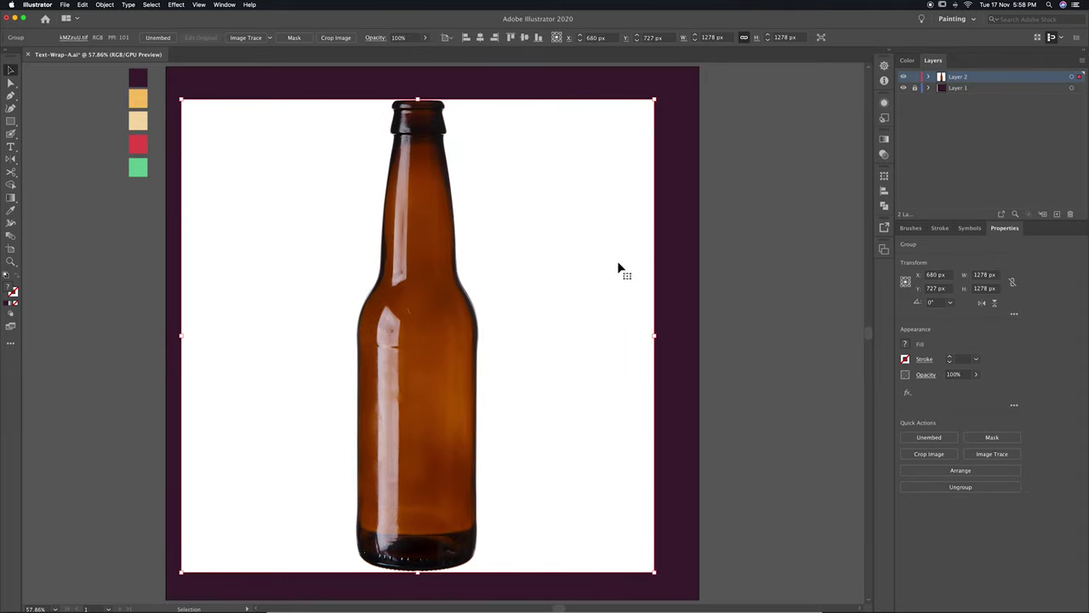
left_click_drag(628, 272, 629, 270)
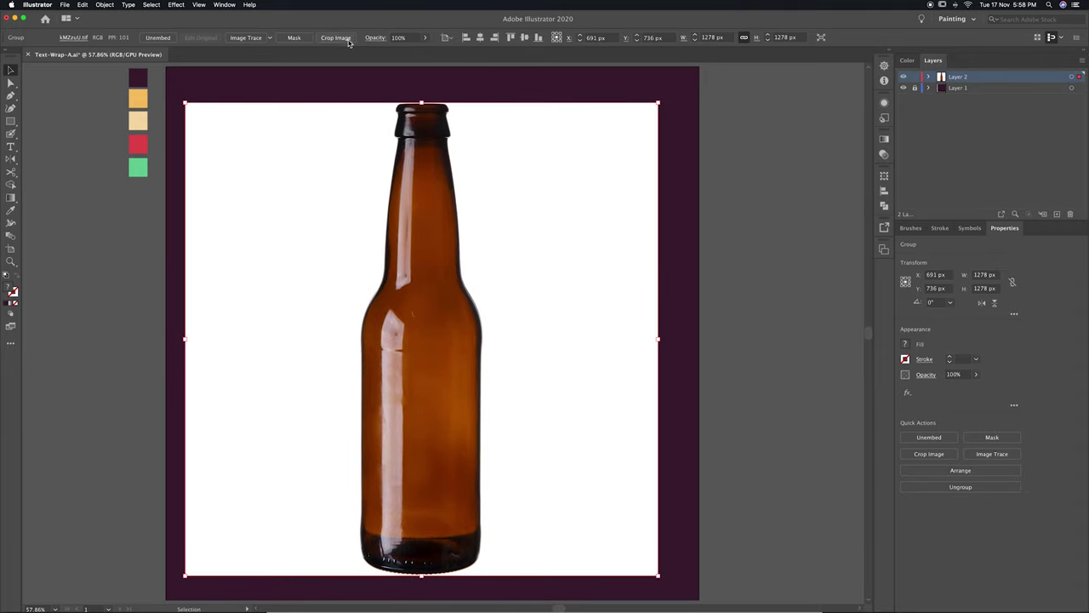
Image-trace the photo with the Sketched Art preset at threshold 225 and expand it.
left_click(271, 39)
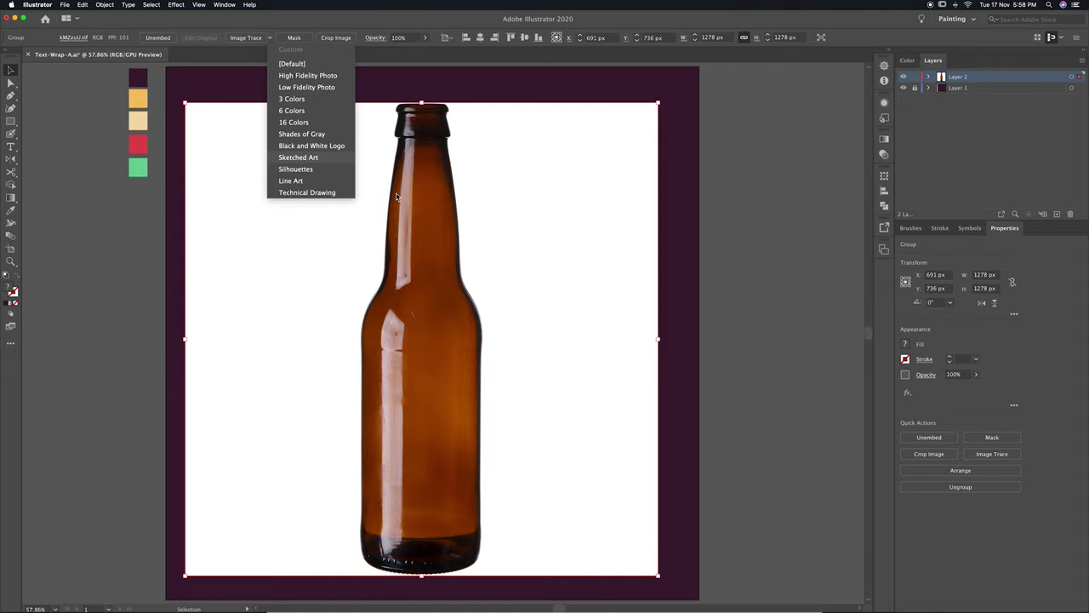
left_click(319, 166)
left_click(663, 333)
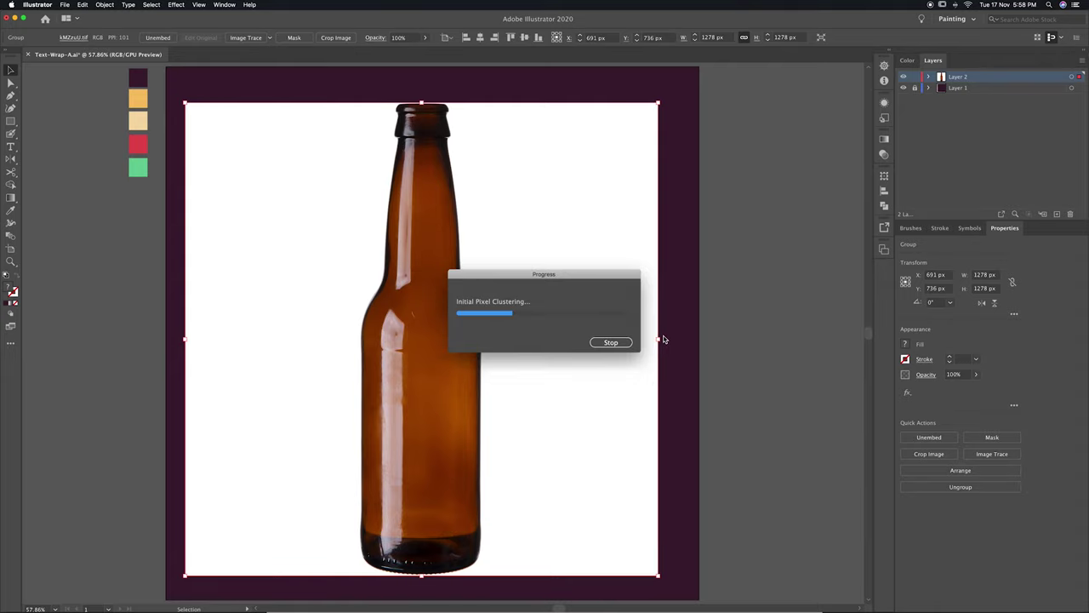
left_click(146, 38)
left_click_drag(284, 96, 785, 234)
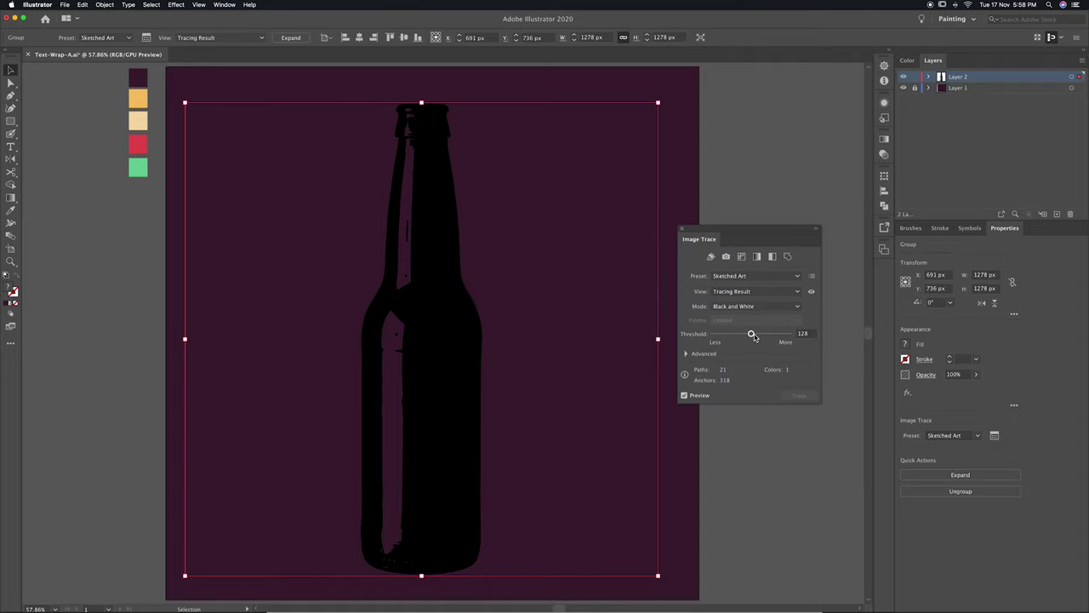
left_click(780, 335)
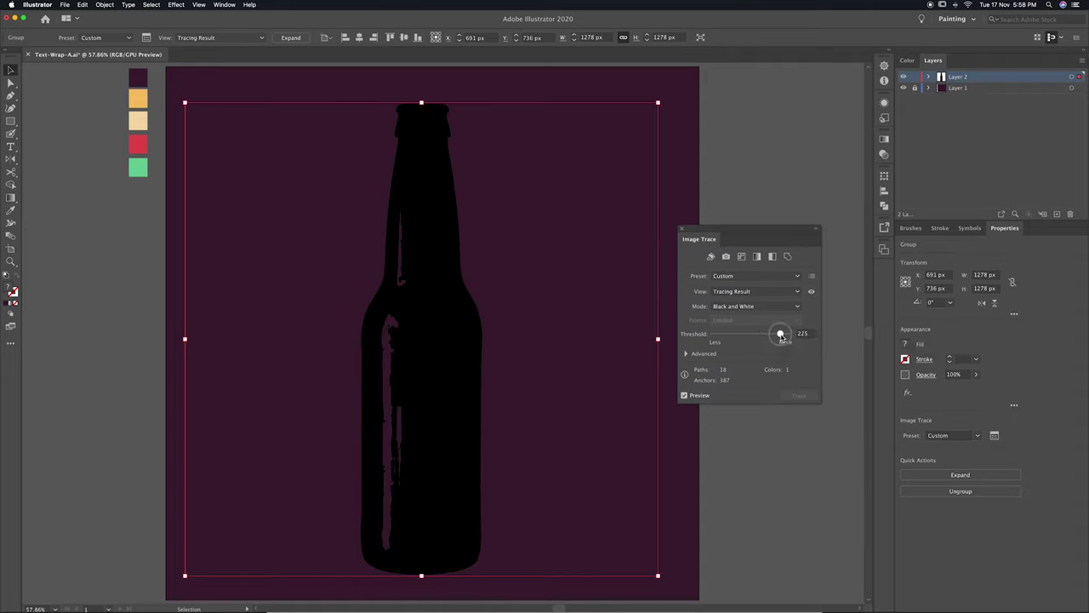
left_click(783, 338)
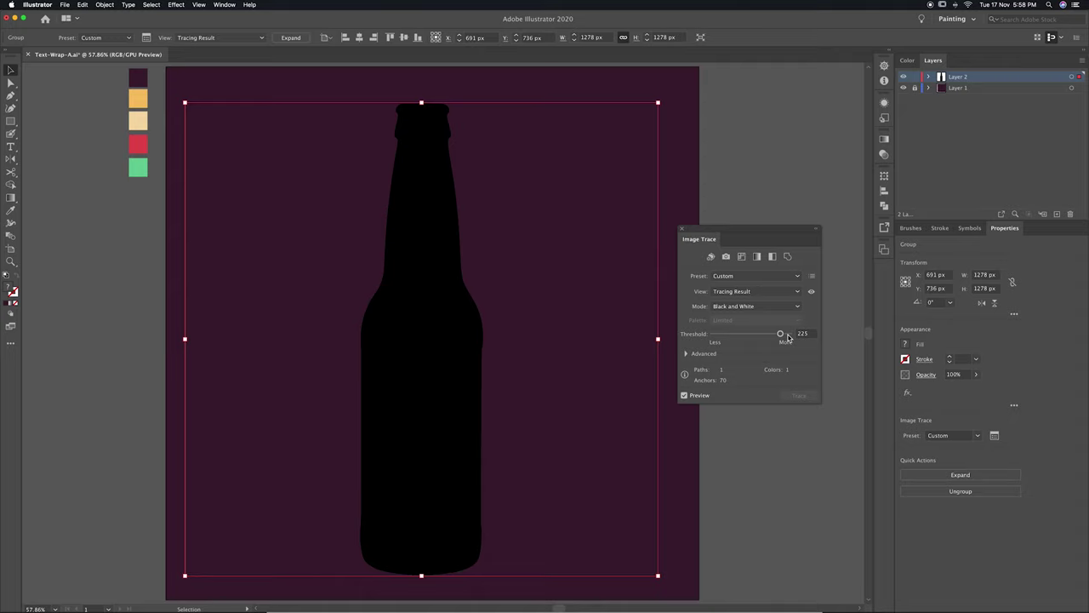
left_click(686, 231)
left_click(290, 37)
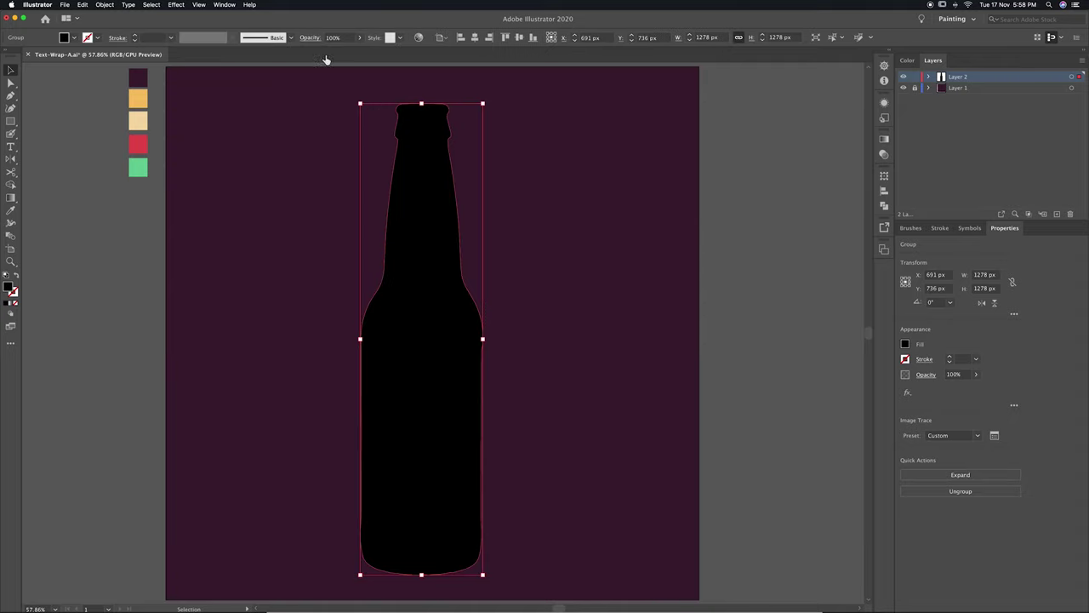
Shift the bottle silhouette left and fill it with the light peach swatch.
left_click_drag(451, 272, 397, 273)
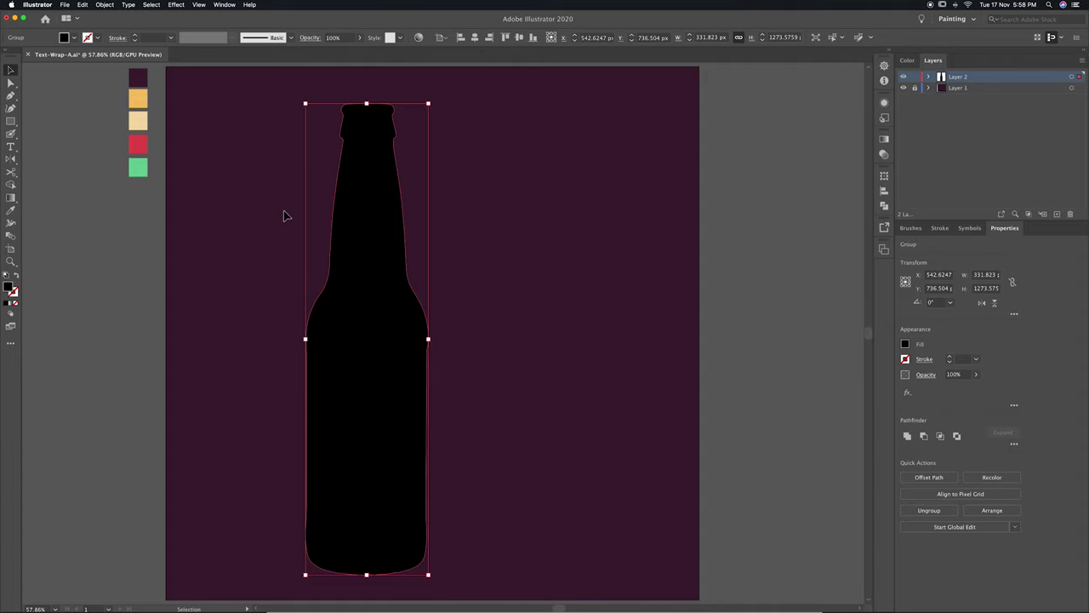
key("i")
left_click(146, 123)
key("v")
left_click(702, 324)
left_click_drag(414, 329, 394, 328)
left_click(462, 332)
Draw a shallow curved path with the Pen tool to the right of the bottle.
key("p")
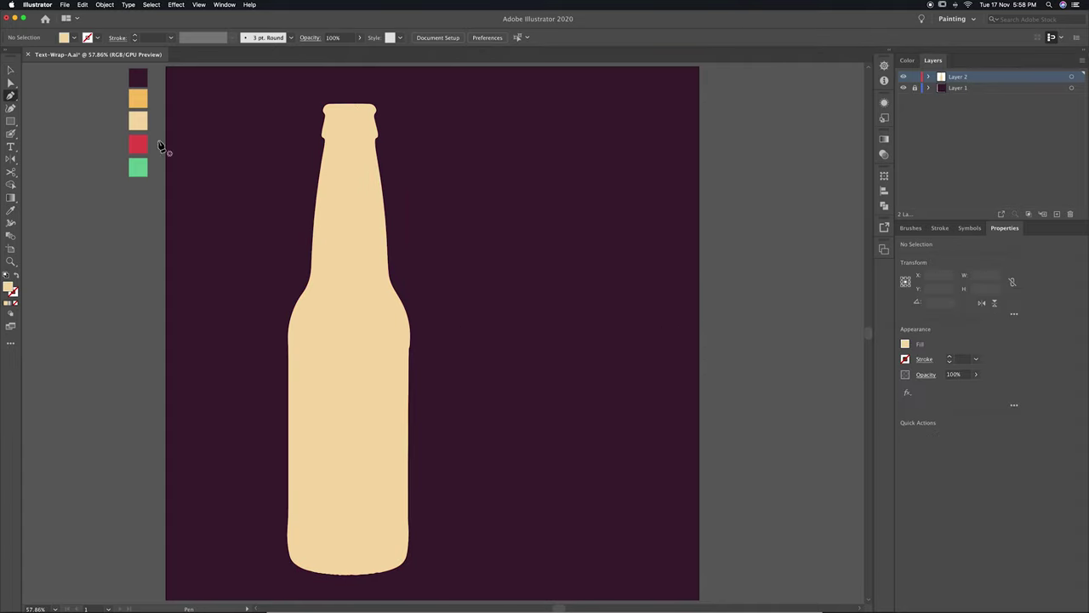
left_click(474, 335)
left_click_drag(609, 335, 672, 313)
Turn the curve into a red 14 pt stroke with no fill.
key("v")
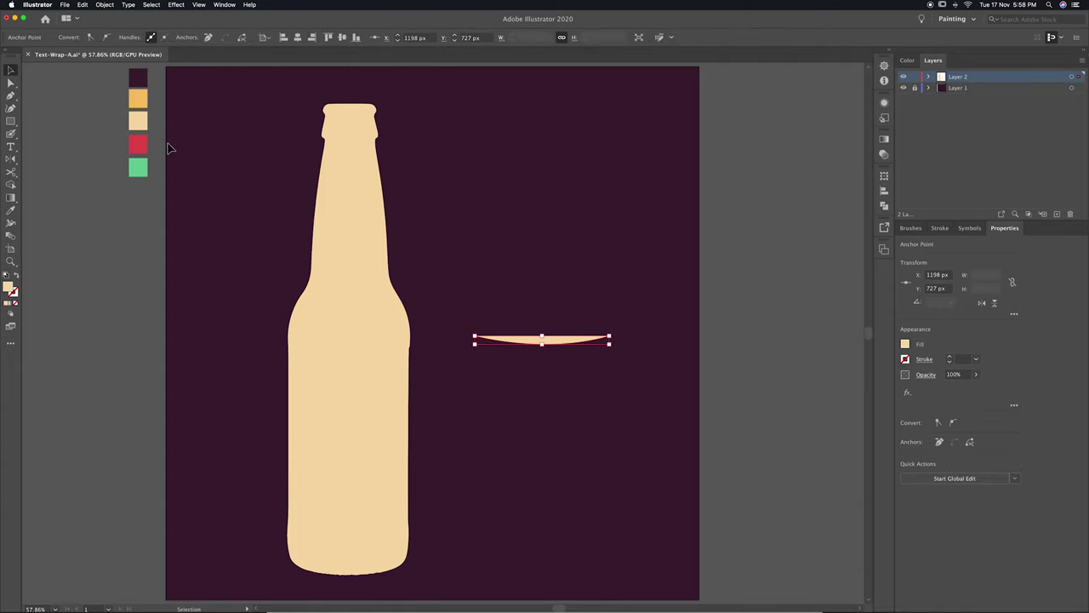
key("i")
left_click(138, 145)
left_click(16, 274)
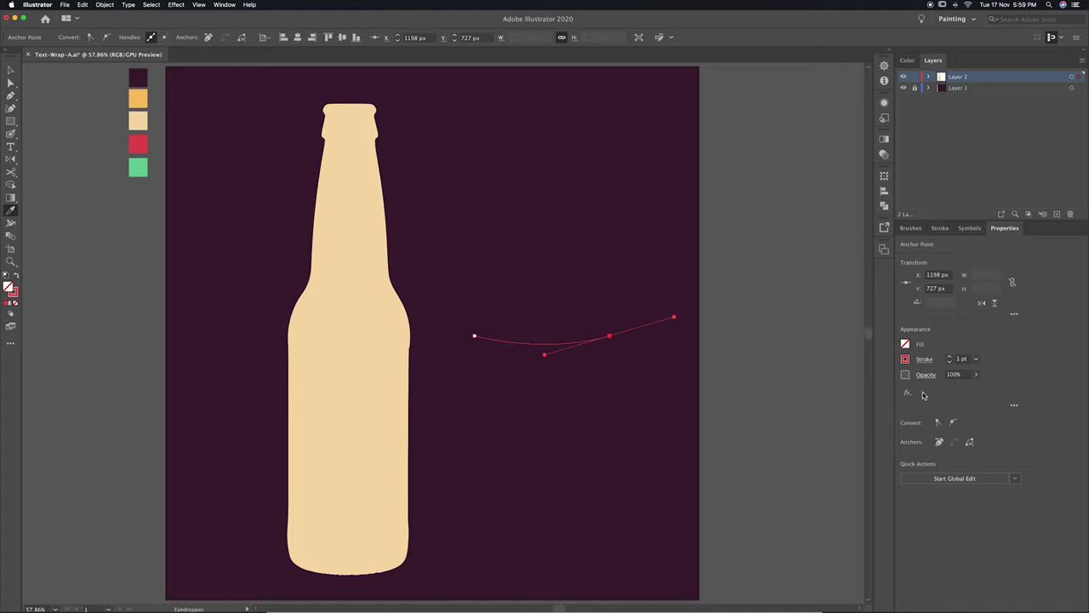
left_click(950, 356)
type("14")
key("v")
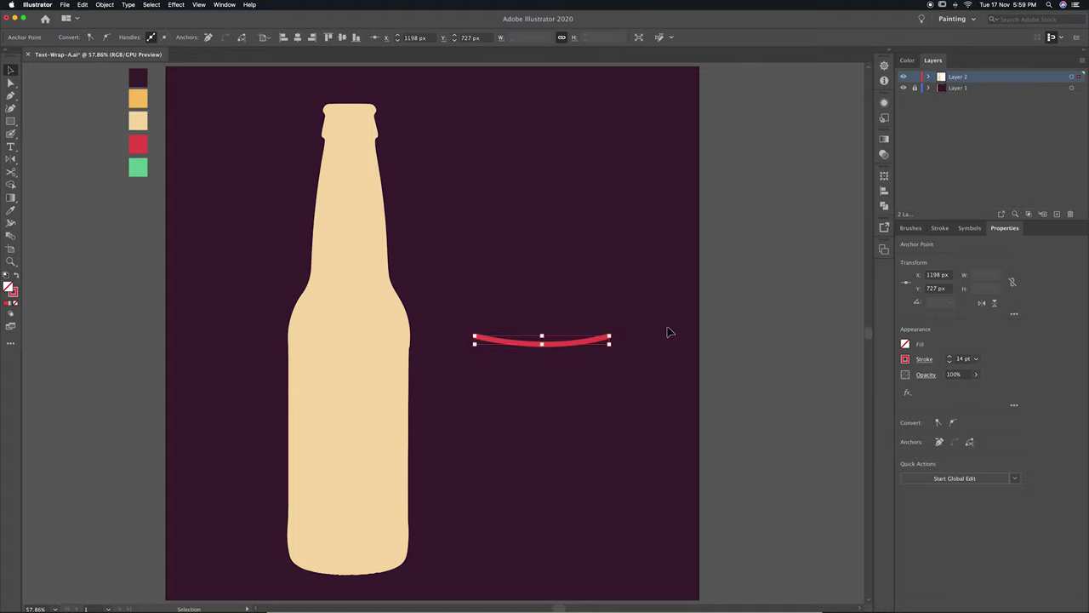
left_click(666, 323)
Move the red band onto the bottle, copy it up the neck, and flip the top copy vertically.
left_click_drag(584, 347, 388, 358)
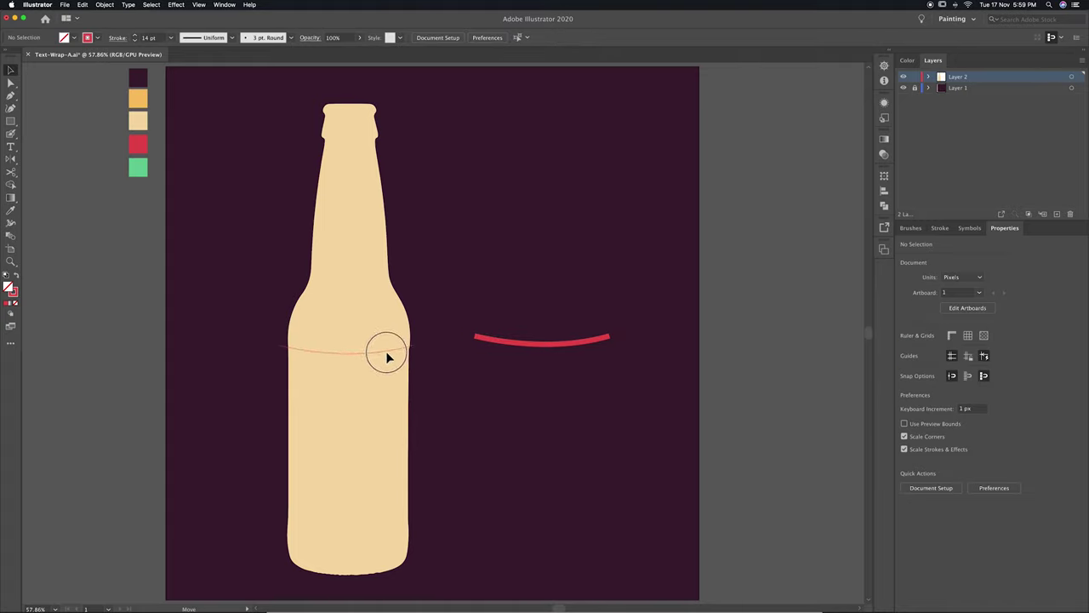
mouse_move(388, 357)
left_mouse_down("alt")
mouse_move(388, 544)
mouse_move(386, 303)
left_mouse_up("alt")
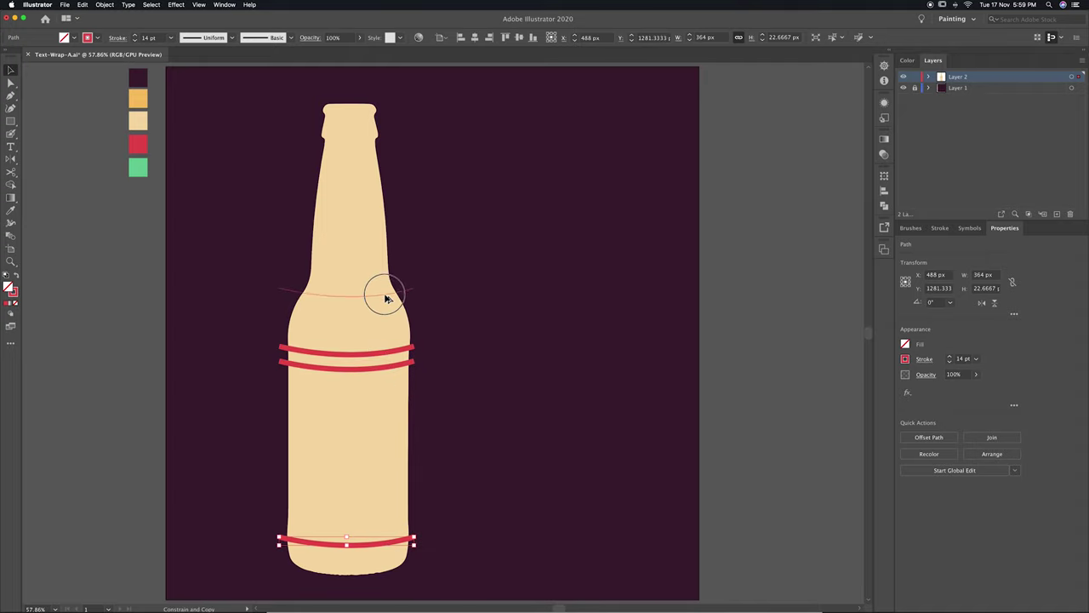
left_click_drag(386, 302, 380, 151)
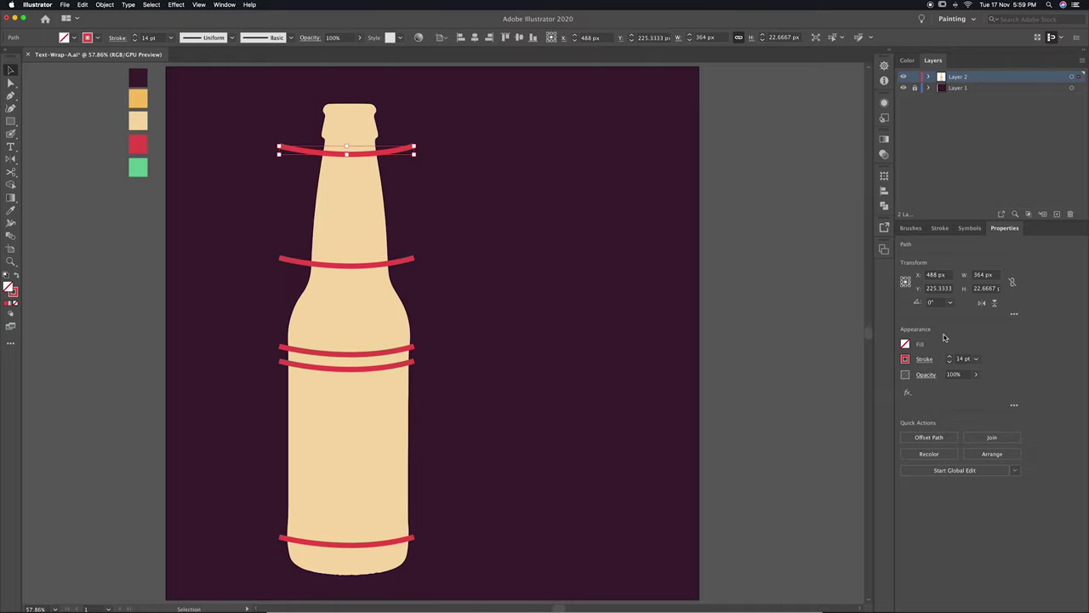
left_click(994, 303)
left_click(415, 168)
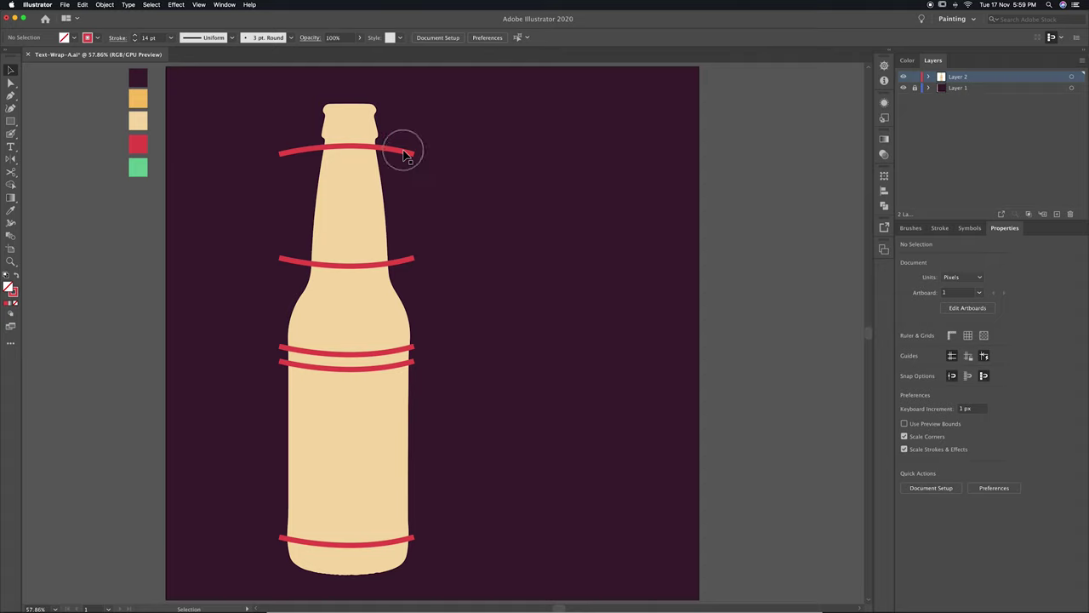
Nudge the flipped neck band slightly upward.
left_click(357, 143)
left_click(397, 155)
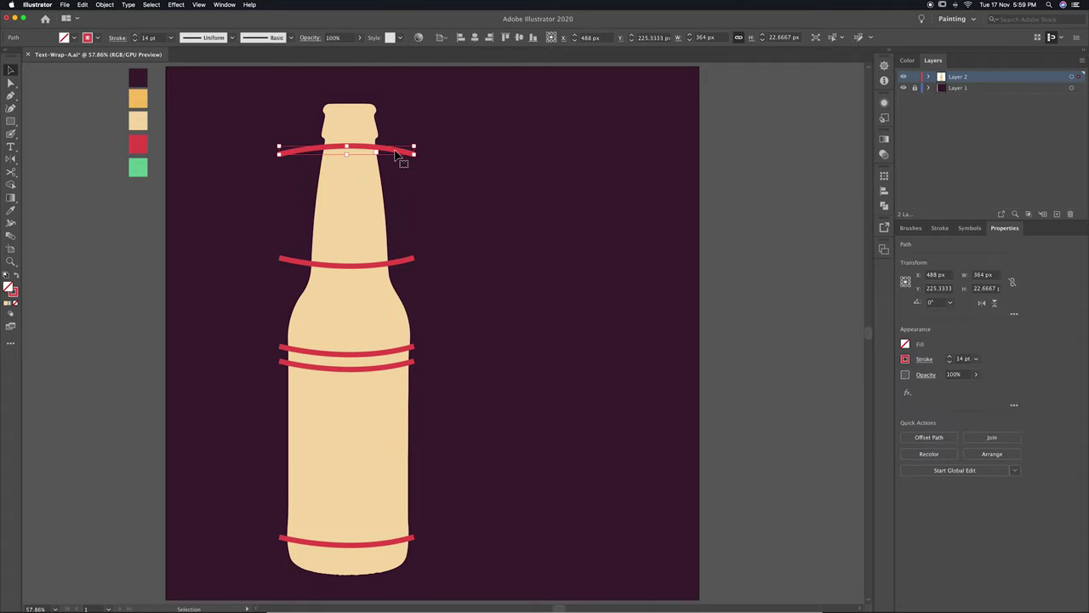
key("Up")
key("Up")
key("Up")
key("Up")
left_click(448, 185)
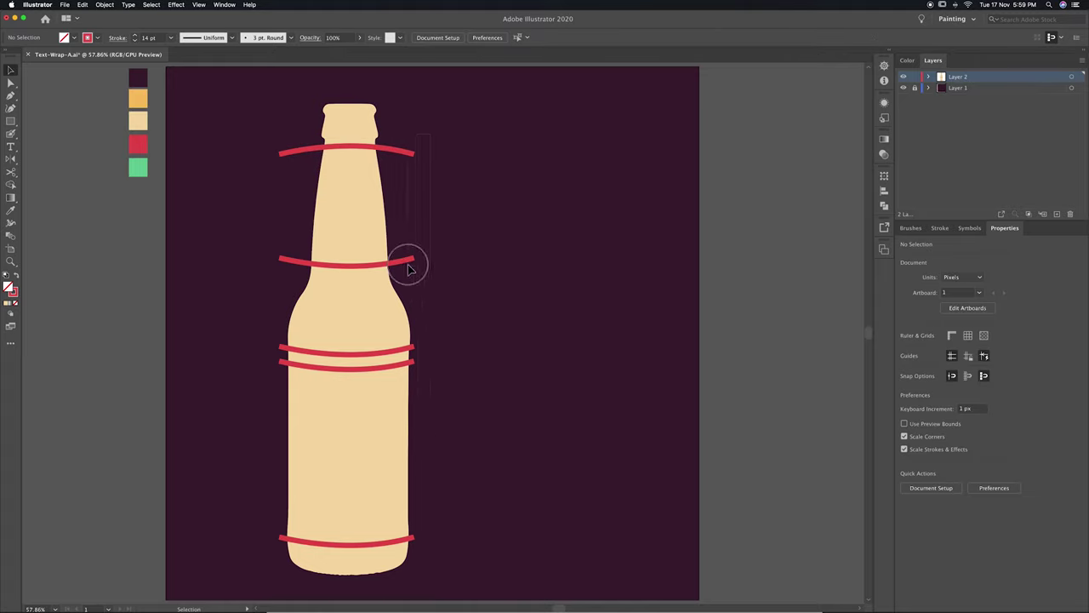
Select all the red bands from neck to base.
left_click_drag(409, 255, 392, 158)
left_click(363, 352, "shift")
left_click(362, 371, "shift")
left_click(369, 545, "shift")
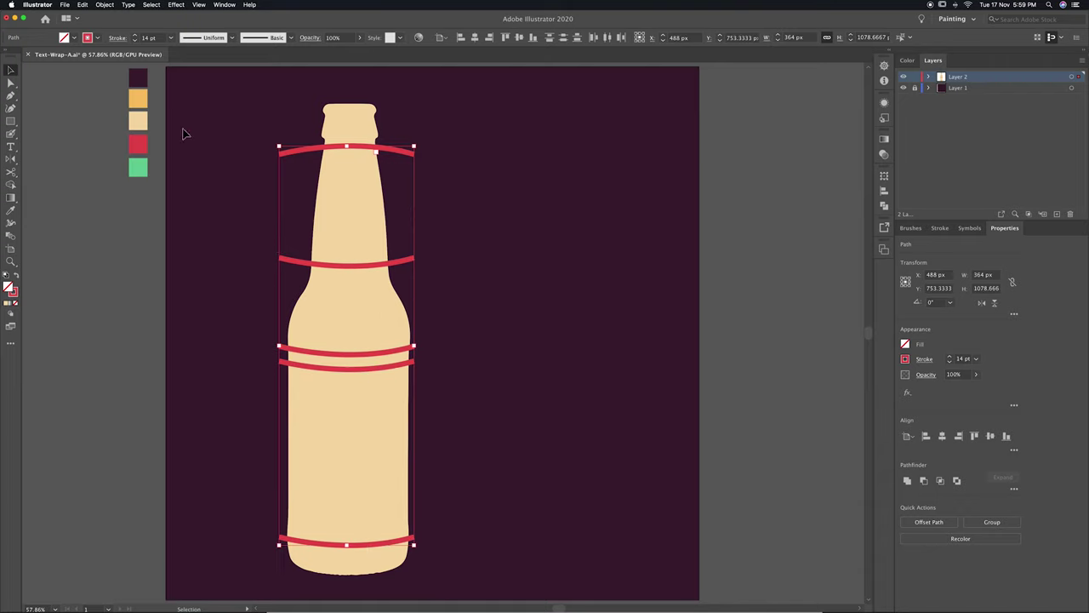
Outline the red band strokes, add the bottle, and apply Pathfinder Minus Front.
left_click(106, 5)
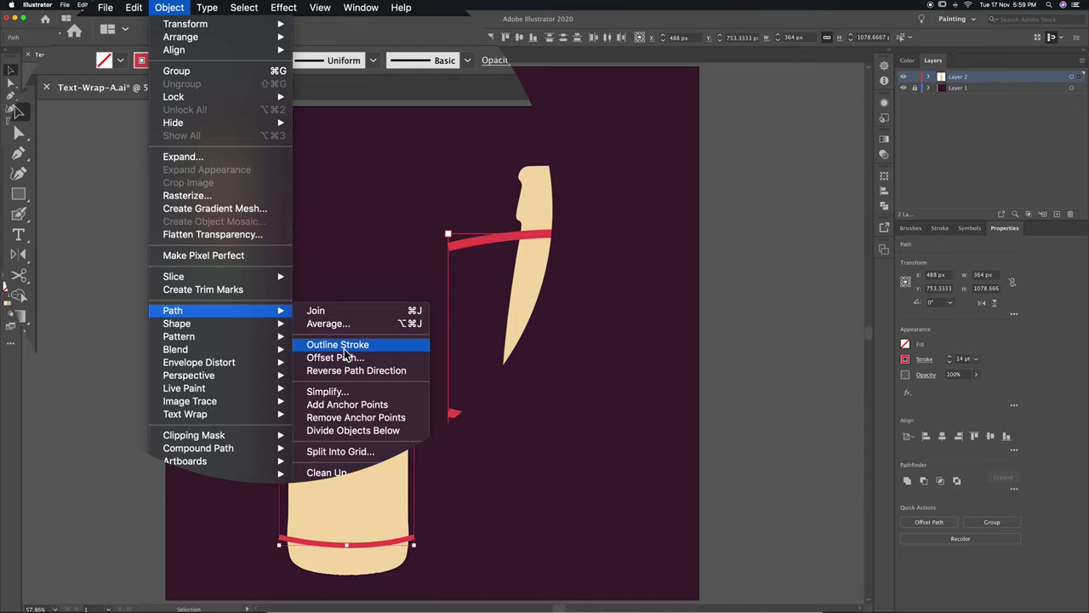
left_click(337, 344)
left_click(357, 126, "shift")
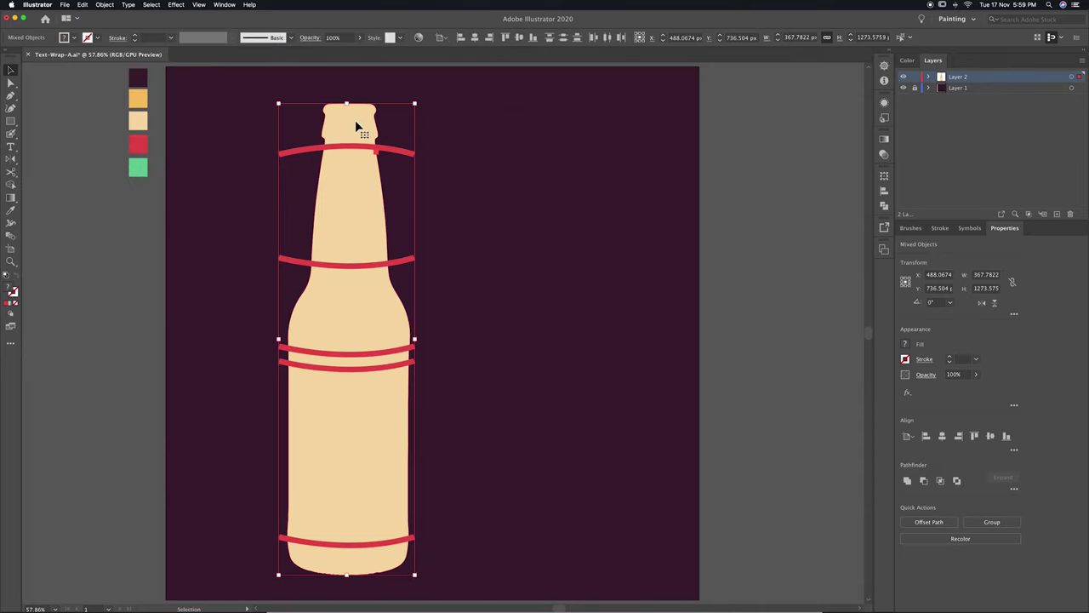
left_click(225, 5)
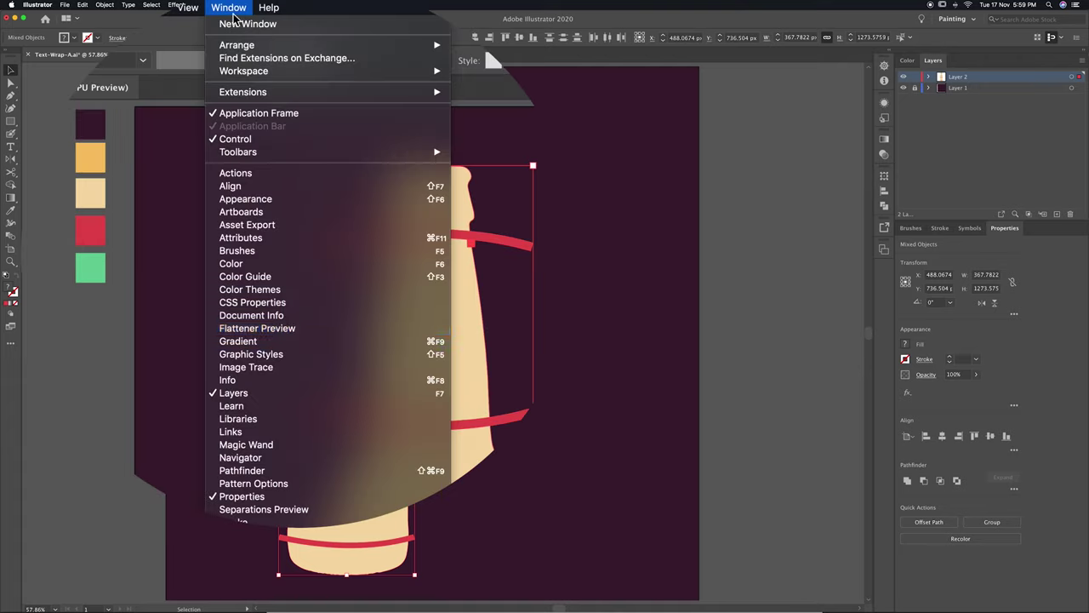
left_click(292, 474)
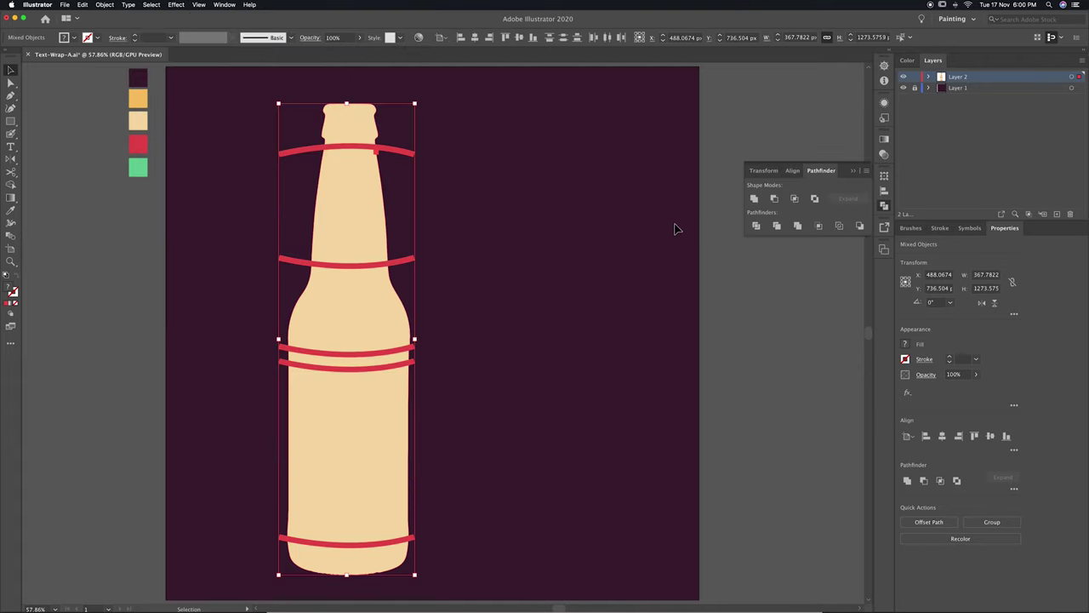
left_click(774, 199)
left_click(487, 228)
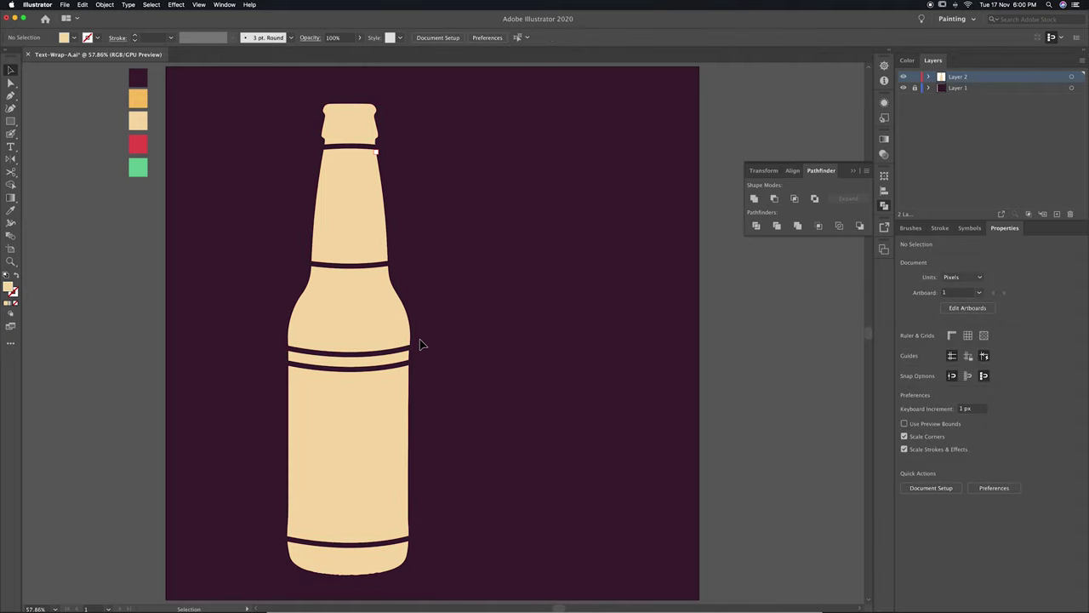
Paste the beer-style list into an area text box right of the bottle and fill it green.
left_click(378, 160)
left_click(456, 178)
left_click(11, 147)
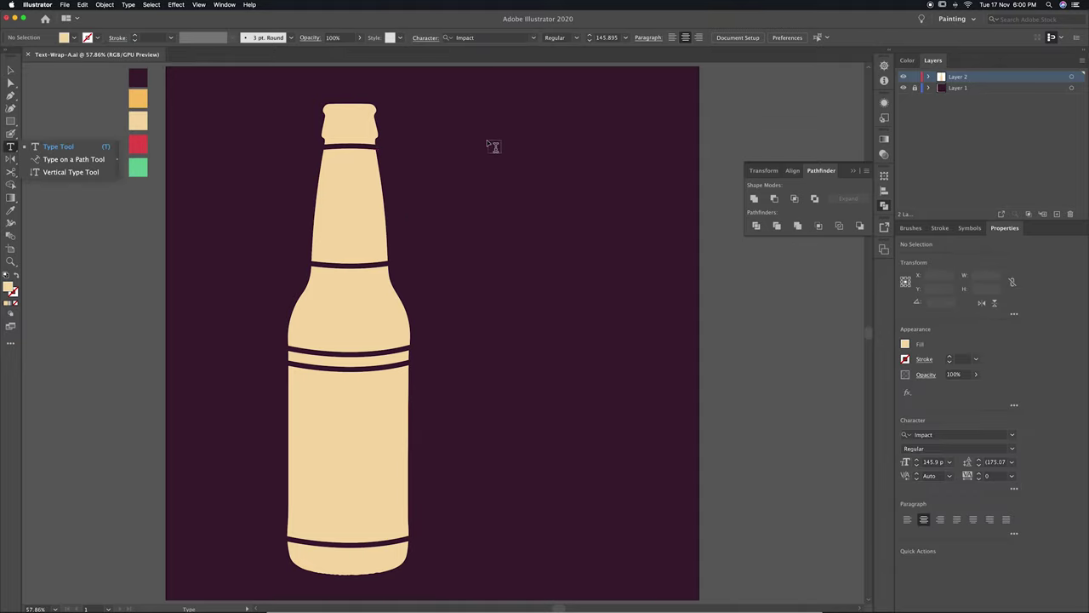
mouse_move(460, 109)
left_mouse_down()
mouse_move(528, 386)
mouse_move(657, 566)
left_mouse_up()
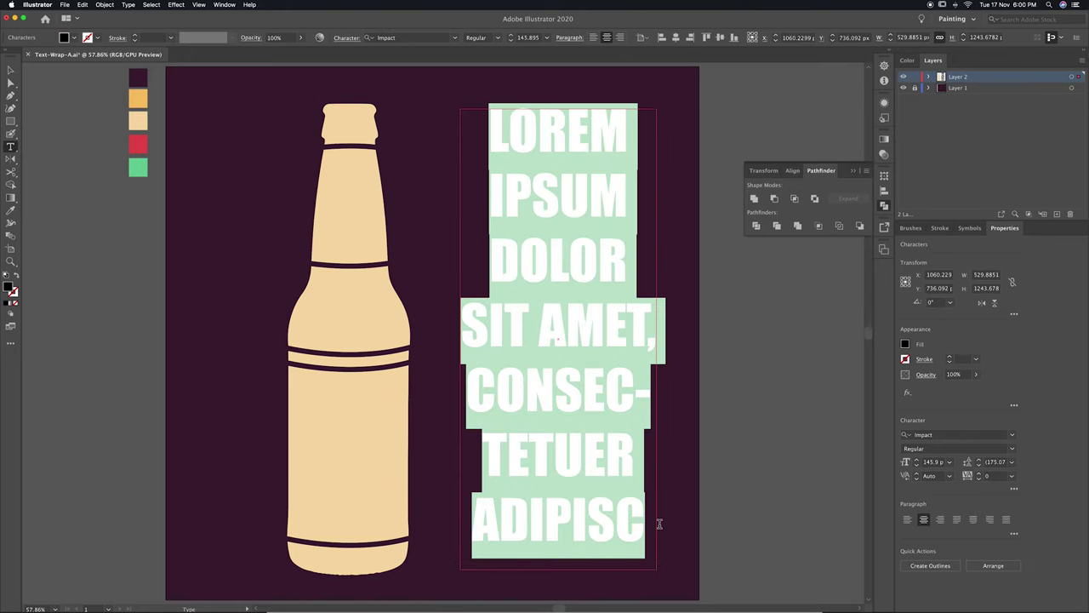
key("ctrl+v")
key("Escape")
key("i")
left_click(138, 168)
key("v")
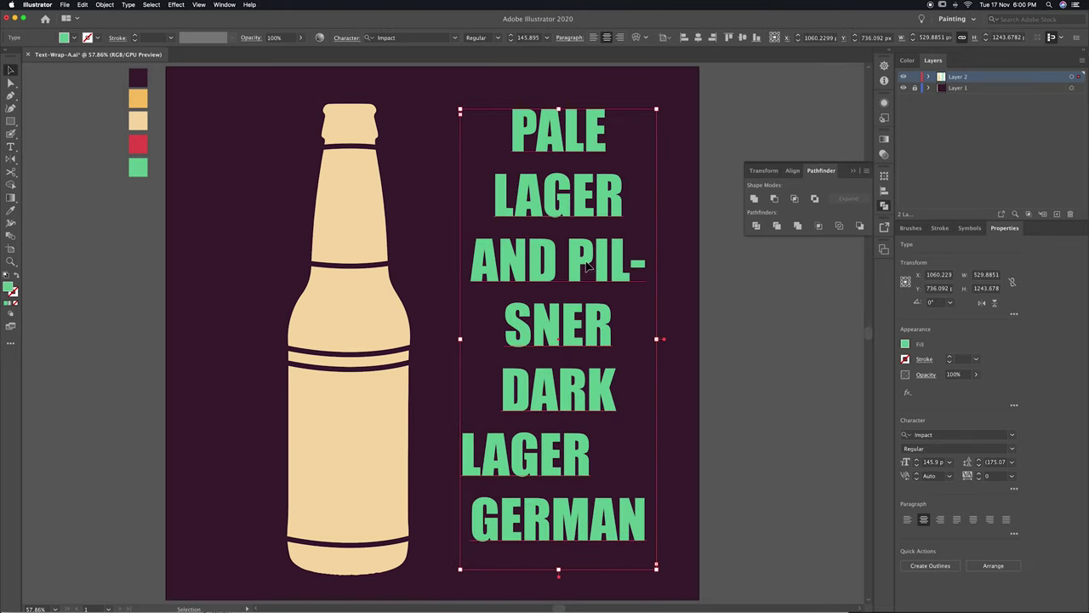
Delete AND and the extra LAGER, tidy the line breaks, and tighten the leading.
double_click(588, 266)
key("BackSpace")
key("BackSpace")
key("BackSpace")
double_click(590, 380)
key("BackSpace")
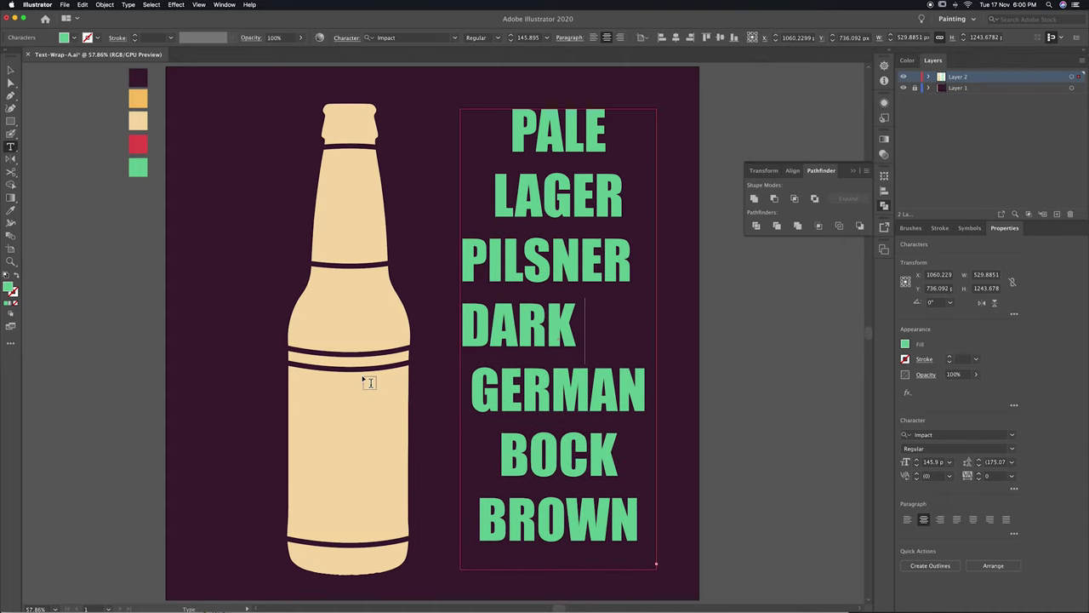
key("BackSpace")
left_click(642, 260)
key("Delete")
key("ctrl+z")
left_click(628, 200)
key("Up")
key("Right")
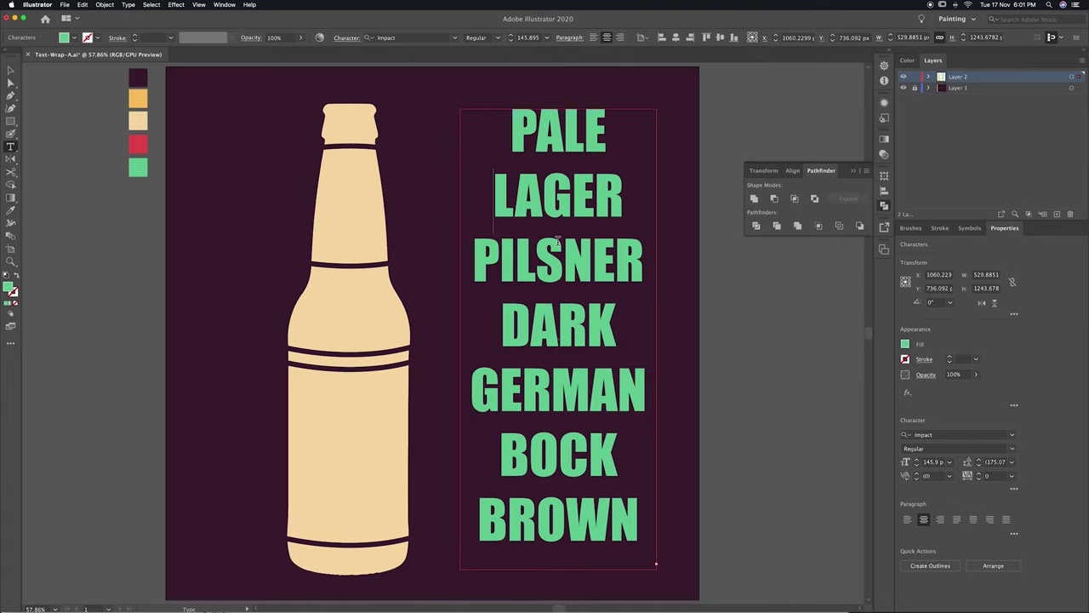
key("ctrl+a")
key("alt+Down")
key("alt+Down")
key("alt+Down")
key("alt+Down")
key("alt+Down")
key("alt+Down")
Remove the words ALE INDIA and fix the hyphens after PALE ALE and PORTER.
left_click(617, 541)
left_click_drag(616, 541, 462, 501)
key("BackSpace")
type("-")
key("BackSpace")
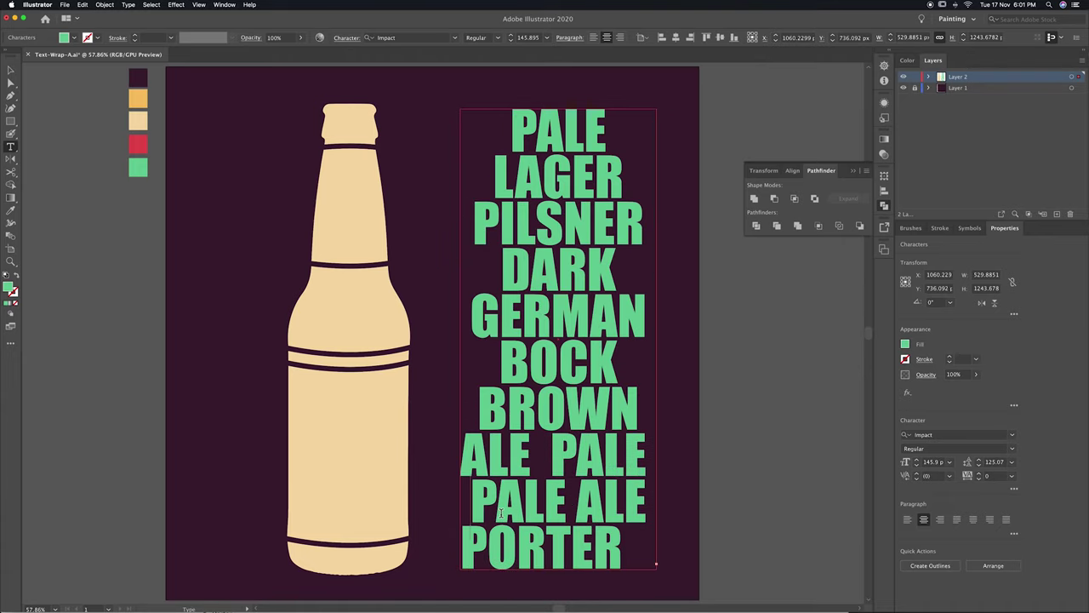
left_click(642, 501)
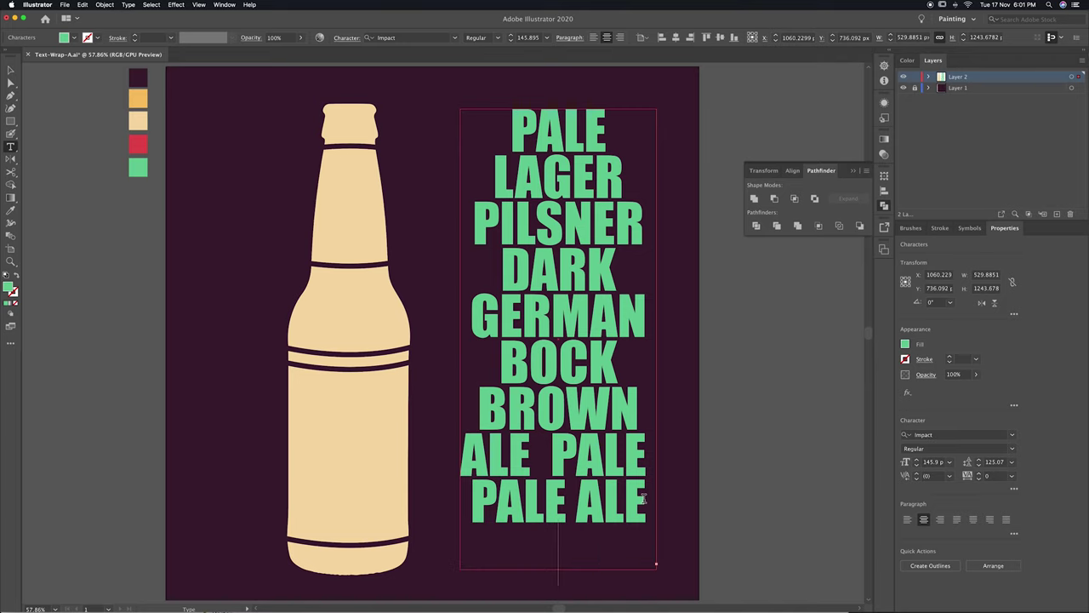
type("PORTER-")
key("Escape")
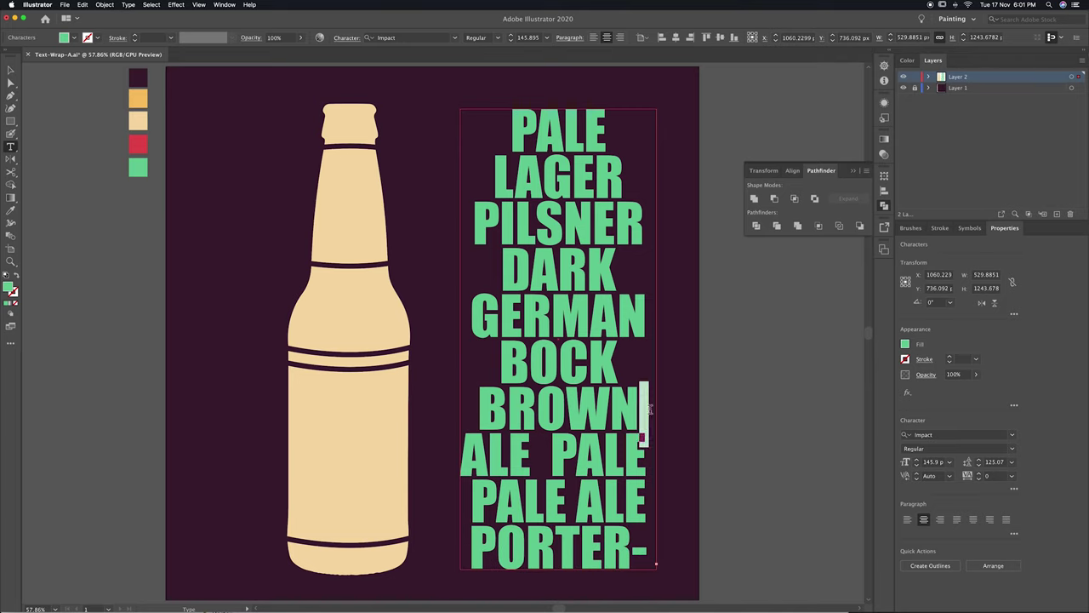
Reduce the list's font size to 90 pt.
key("v")
left_click(545, 400)
scroll(596, 425, "down", 2)
left_click(656, 530)
key("ctrl+shift+comma")
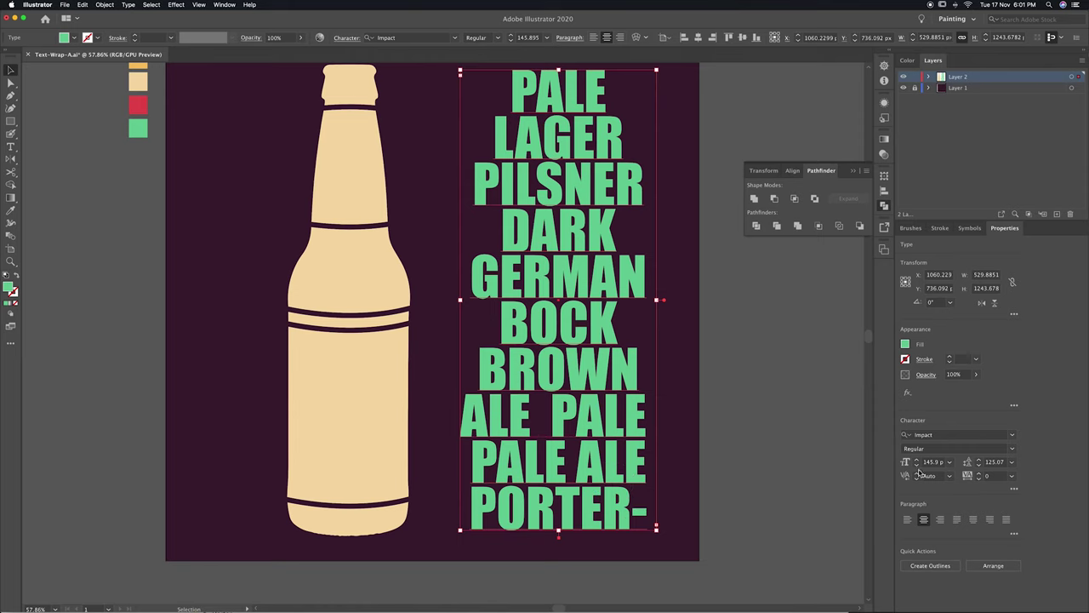
key("ctrl+shift+comma")
key("ctrl+shift+comma")
key("ctrl+shift+comma")
Delete the ALE PALE line and move the beer list further right.
double_click(518, 365)
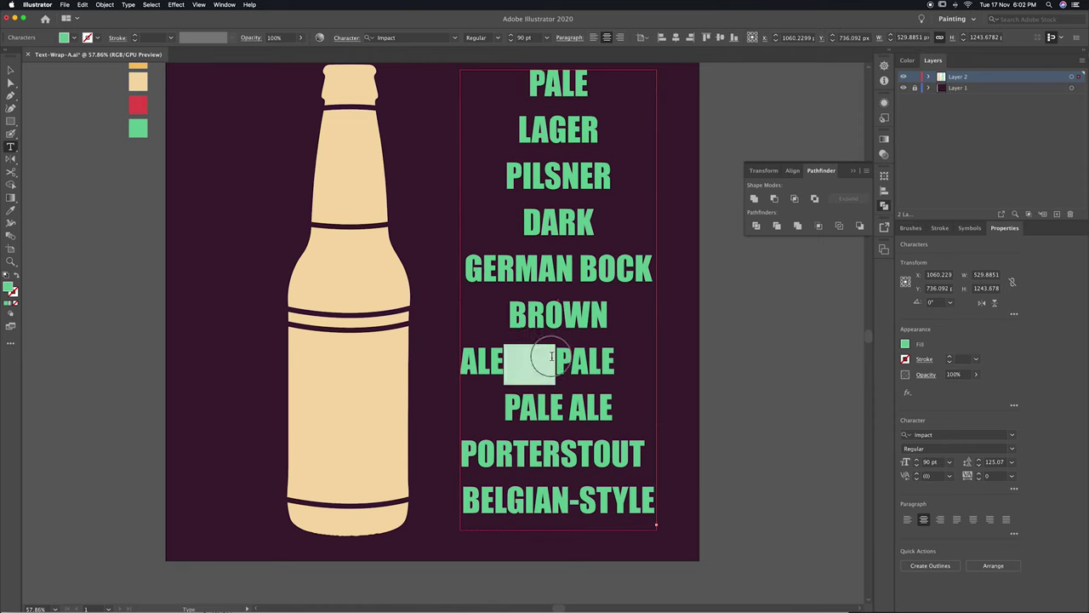
left_click_drag(614, 363, 457, 358)
key("BackSpace")
key("BackSpace")
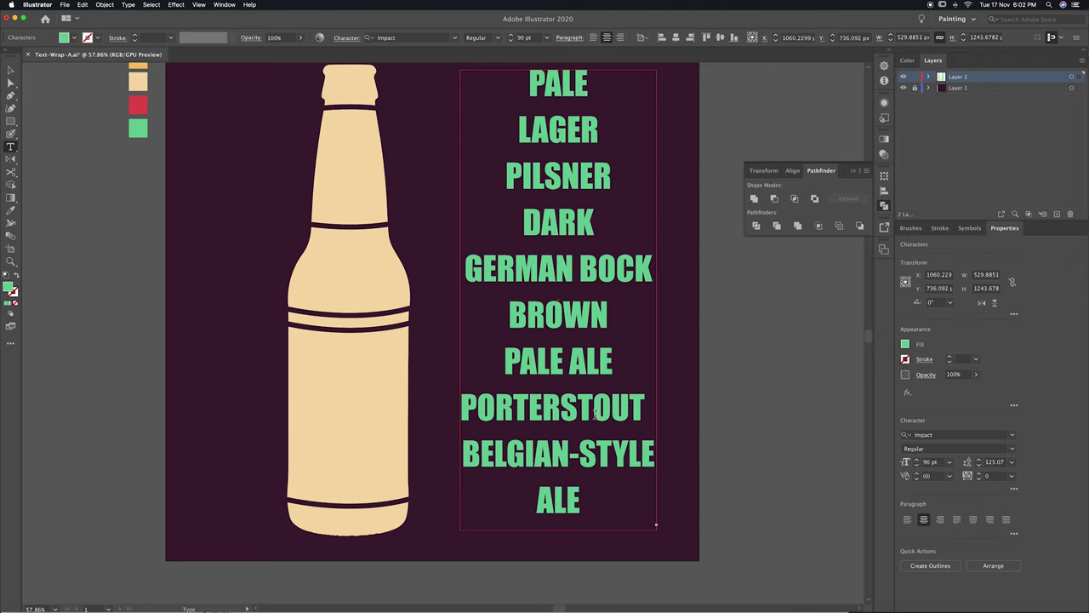
scroll(595, 340, "up", 1)
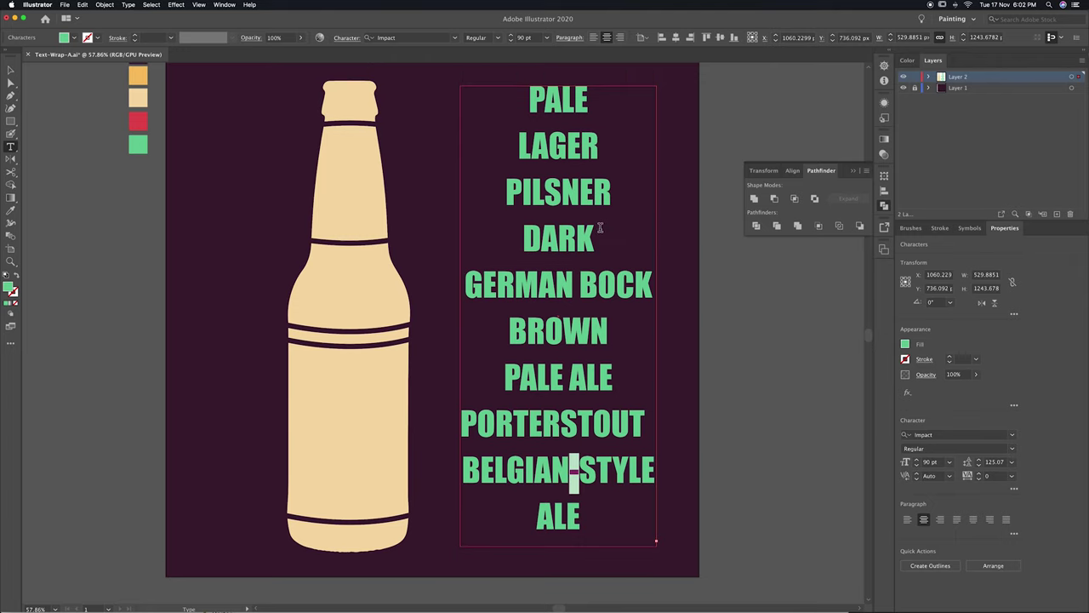
left_click_drag(558, 341, 739, 368)
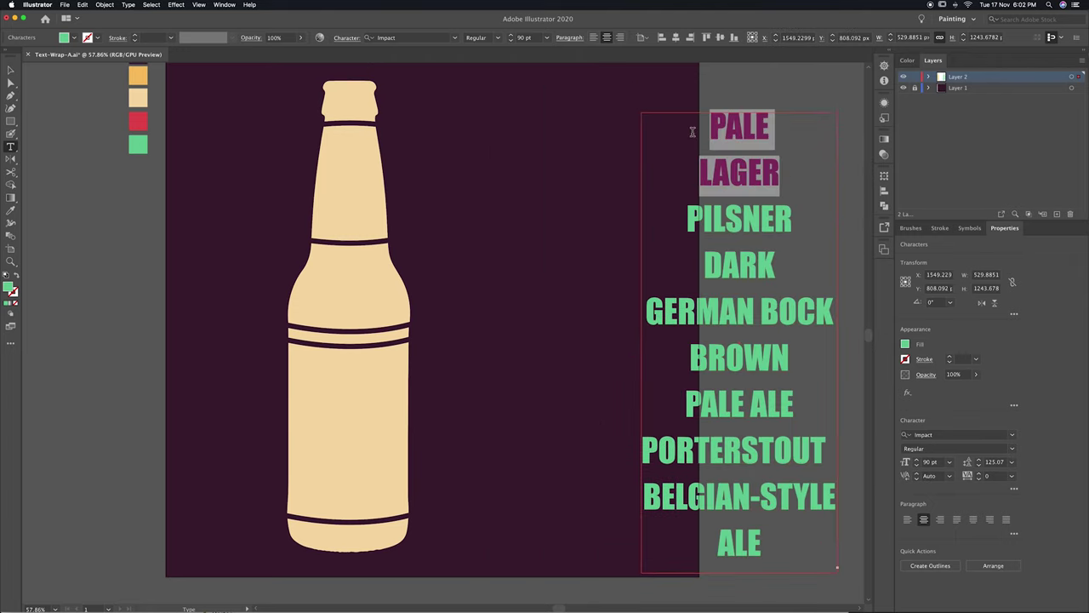
Paste PALE LAGER into a new text box beside the bottle, enlarge it, and fit the frame.
left_click_drag(441, 127, 571, 232)
key("super+v")
double_click(510, 140)
key("super+shift+period")
left_click(507, 180, "shift")
key("super+shift+period")
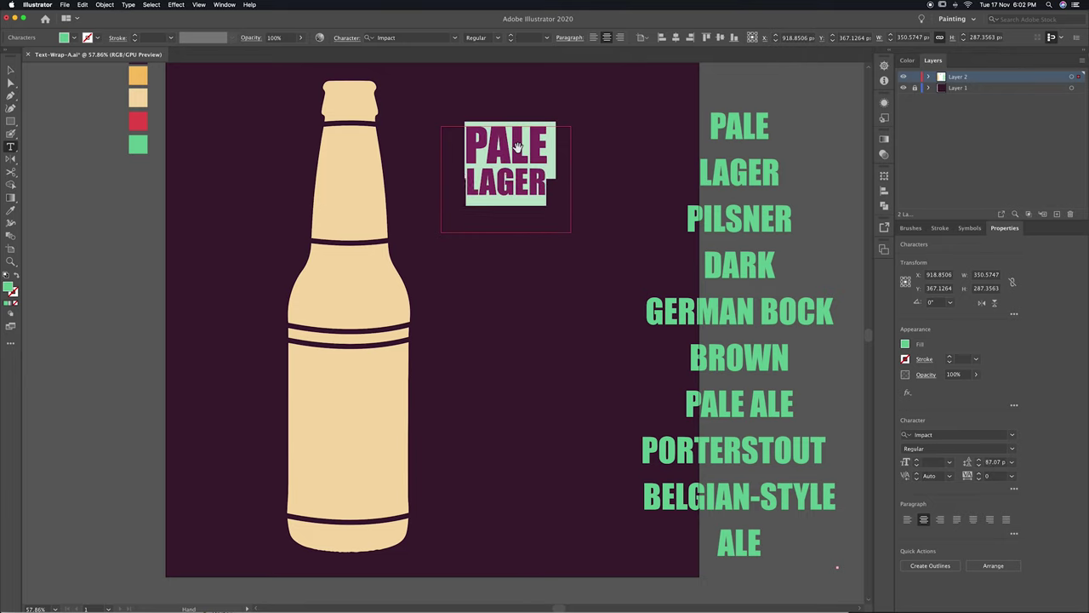
double_click(508, 180)
left_click(11, 70)
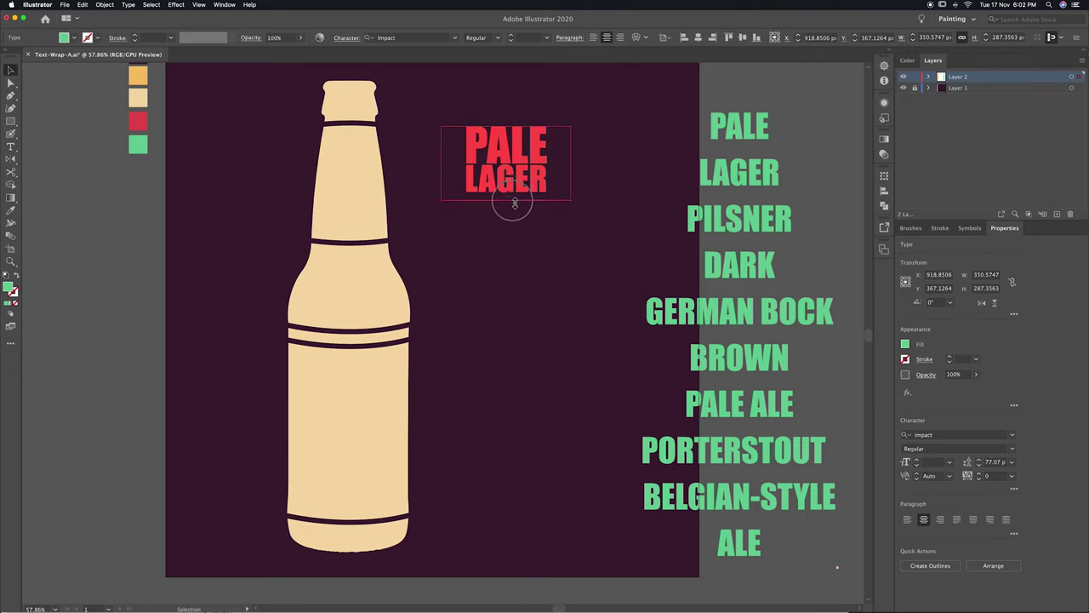
left_click_drag(559, 165, 527, 207)
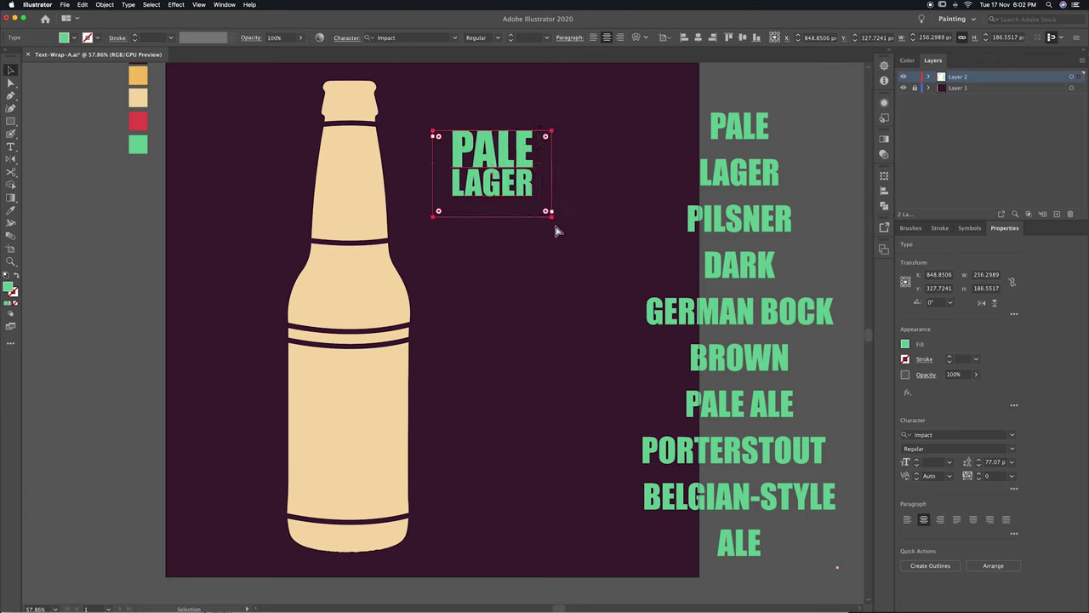
Add the word BEER as a new text below PALE LAGER.
key("t")
left_click(779, 269)
left_click(491, 257)
key("ctrl+v")
key("ctrl+a")
type("BEER")
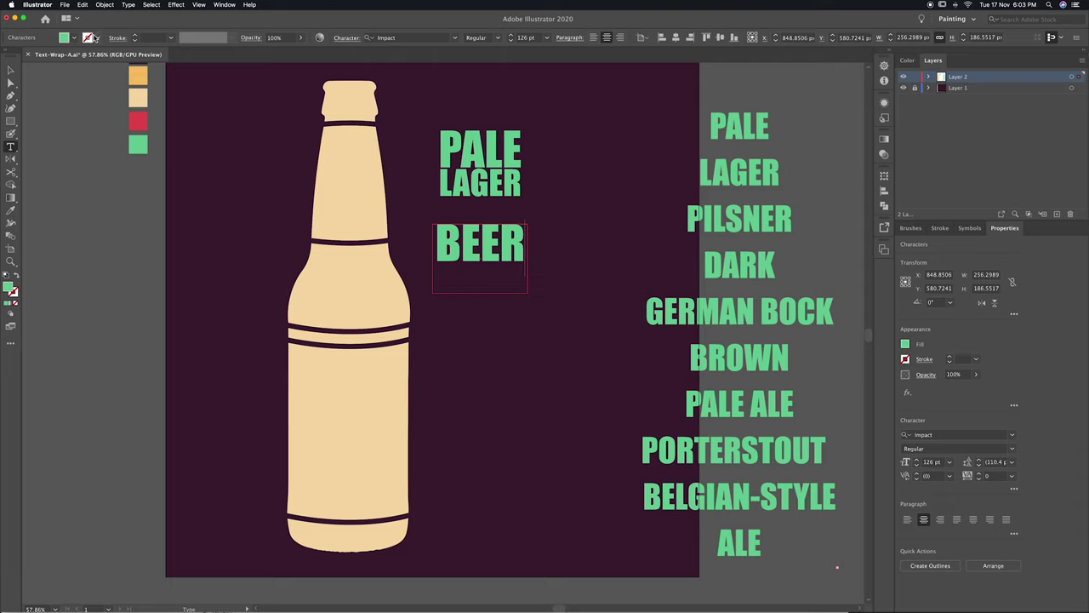
key("Escape")
left_click_drag(482, 295, 482, 322)
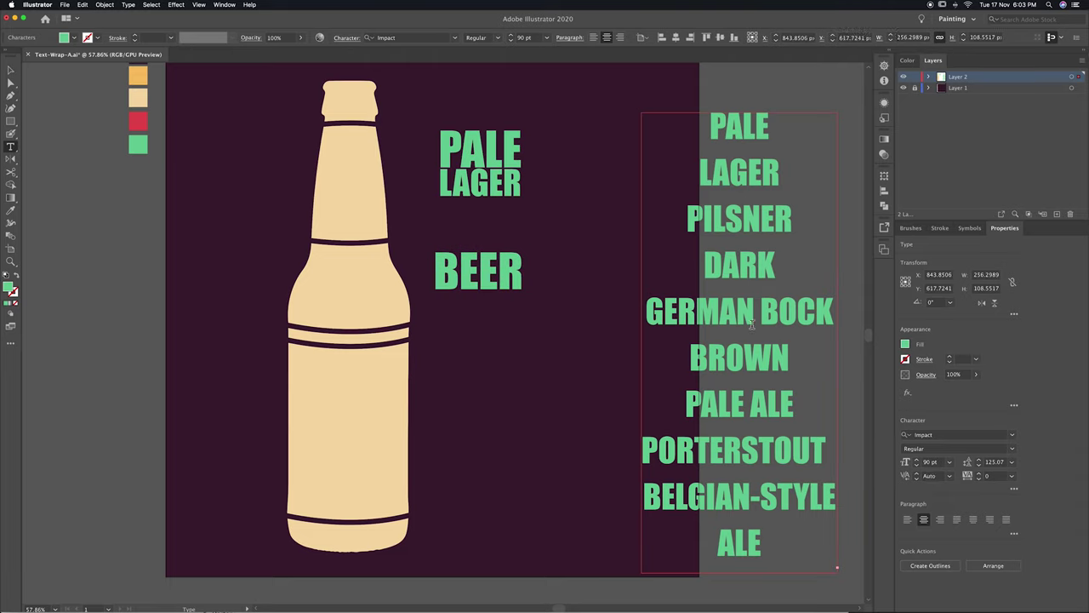
Duplicate BEER lower down and change the copy to BROWN.
left_click_drag(496, 283, 498, 502)
double_click(485, 360)
type("BROWN")
key("Escape")
Add PILSNER and GERMAN to the list, enlarge the frame, and tighten leading to 79.07 pt.
key("t")
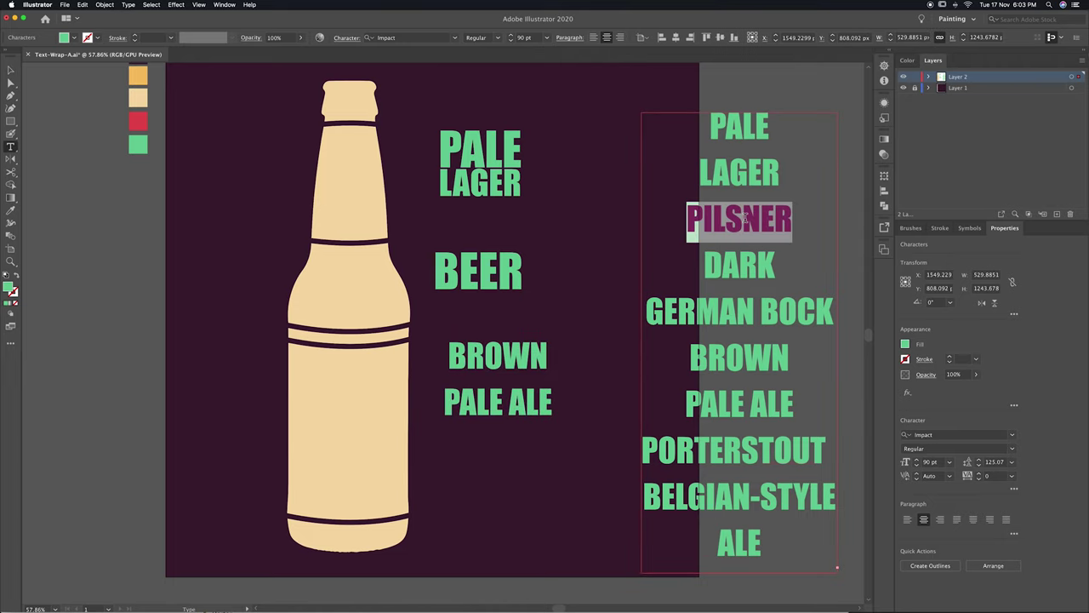
key("ctrl+v")
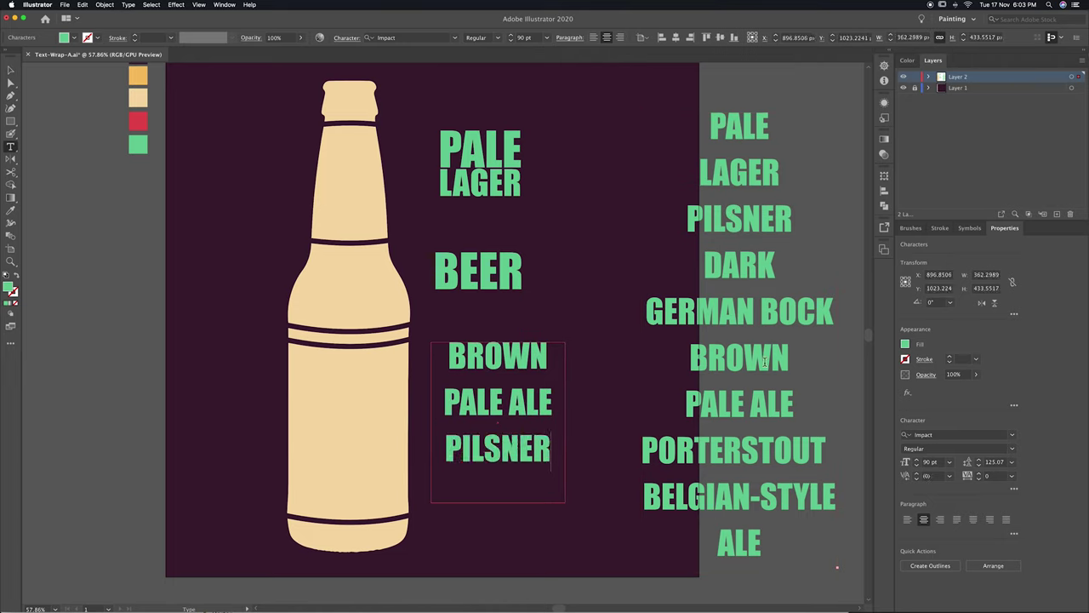
double_click(754, 314)
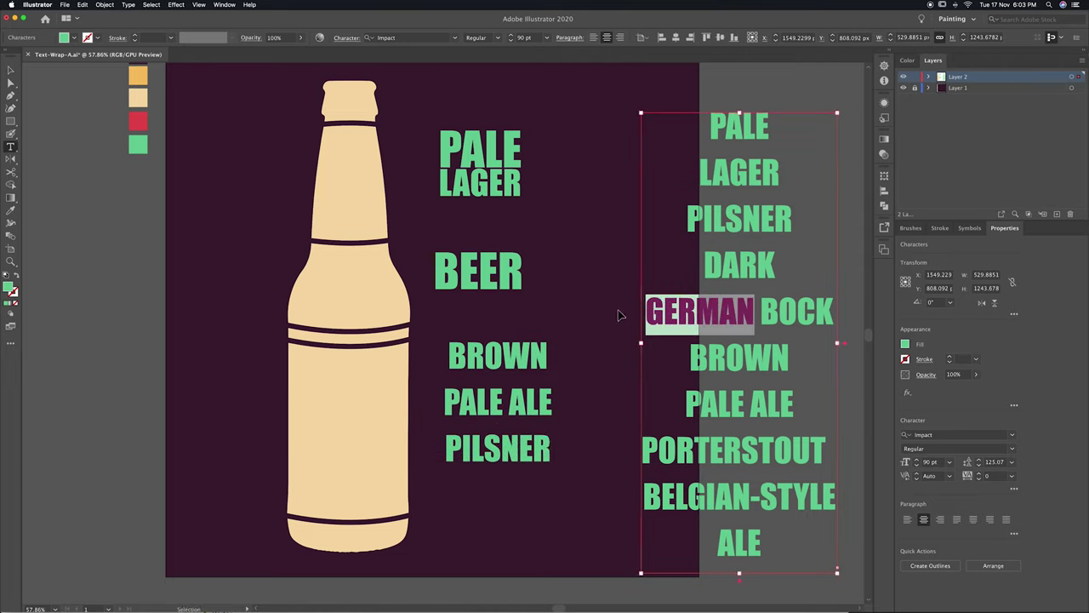
key("Escape")
left_click_drag(499, 503, 498, 514)
double_click(525, 460)
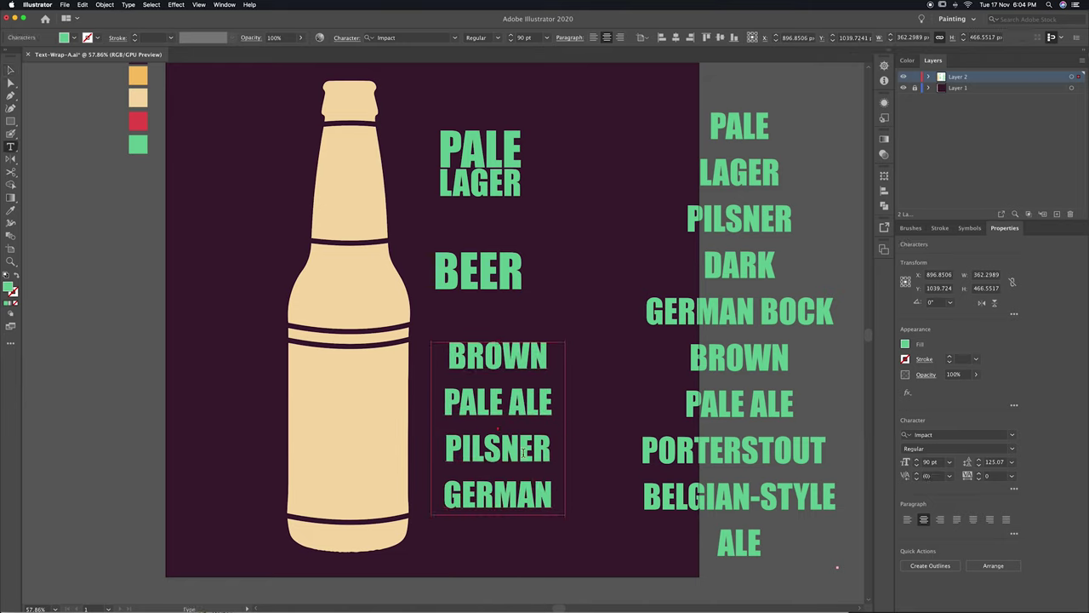
key("ctrl+a")
key("alt+Up")
key("alt+Up")
key("alt+Up")
key("alt+Up")
key("alt+Up")
key("alt+Up")
Move the word list beside the bottle below BEER and delete the old right-hand column.
triple_click(498, 356)
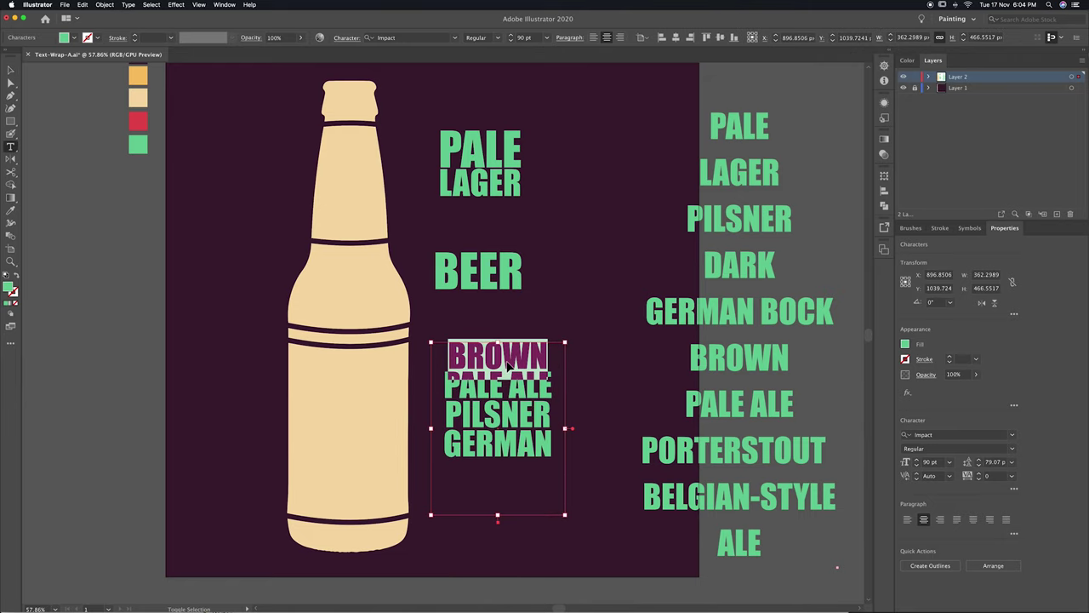
triple_click(490, 416)
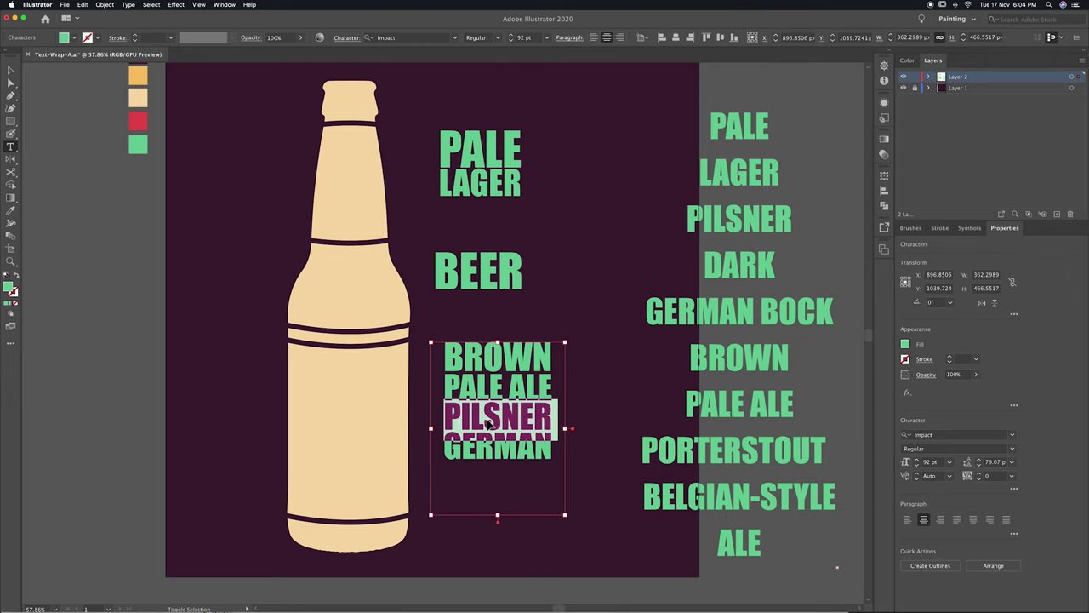
triple_click(490, 450)
key("Escape")
left_click_drag(551, 404, 538, 432)
left_click_drag(739, 264, 797, 264)
key("Delete")
double_click(541, 194)
Colour LAGER red and give BEER the same red.
left_click(11, 212)
left_click(173, 132)
left_click(514, 282, "super")
left_click(173, 85)
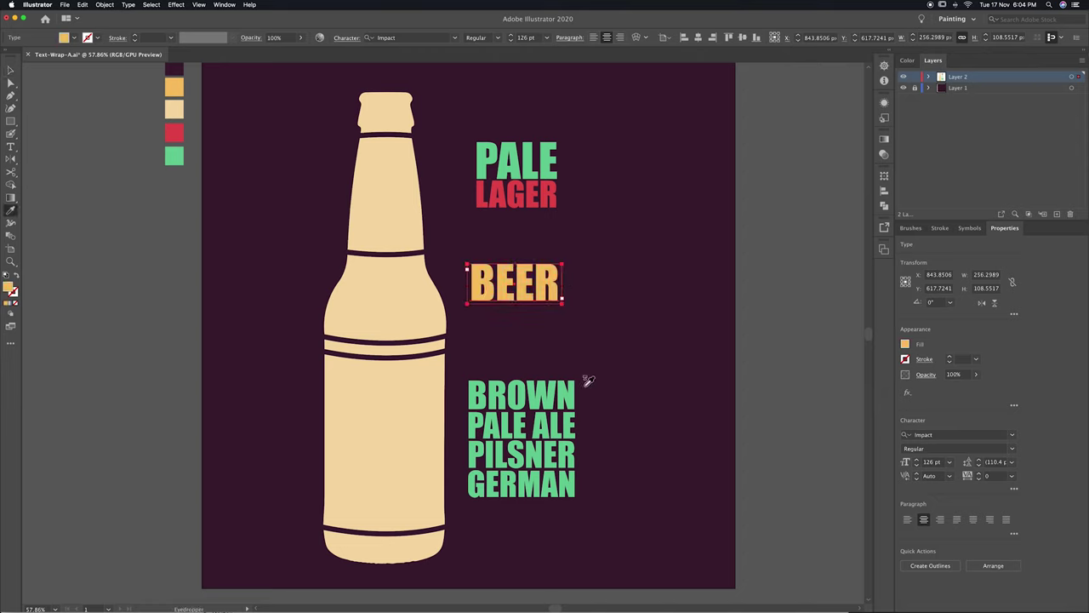
left_click(500, 200)
Colour BROWN orange, PALE ALE cream, and GERMAN red.
double_click(551, 398, "super")
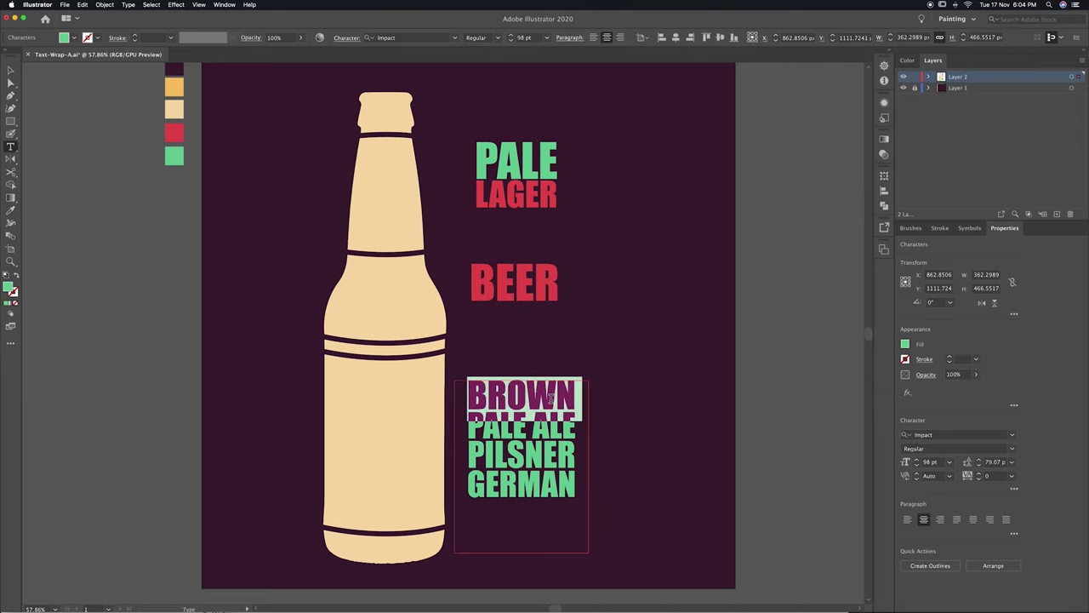
left_click(173, 85)
triple_click(521, 426, "super")
left_click(174, 109)
triple_click(520, 457, "super")
triple_click(521, 483, "super")
left_click(173, 132)
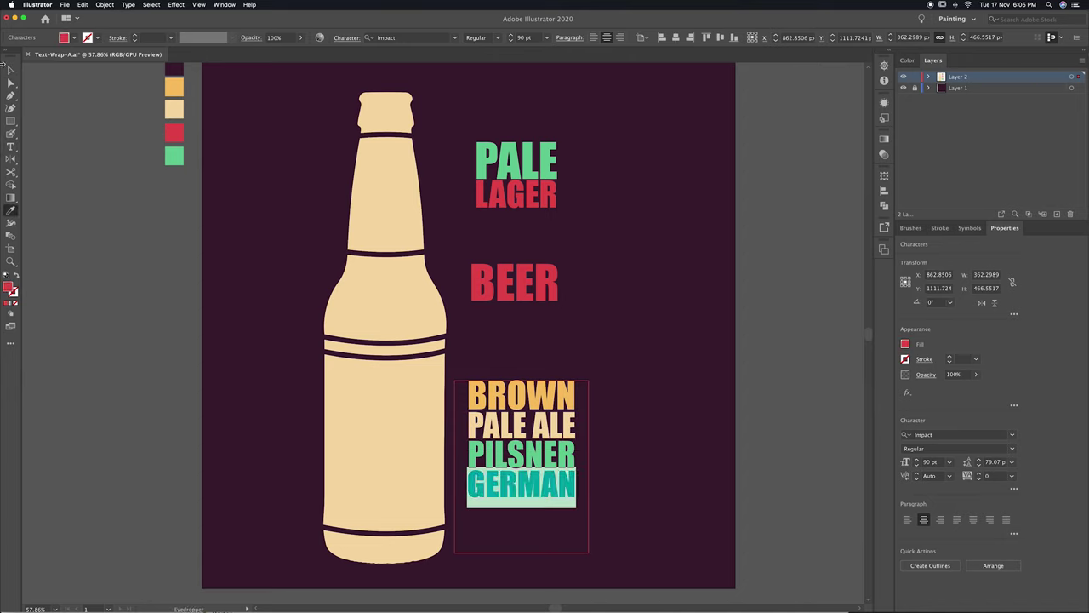
left_click(673, 438)
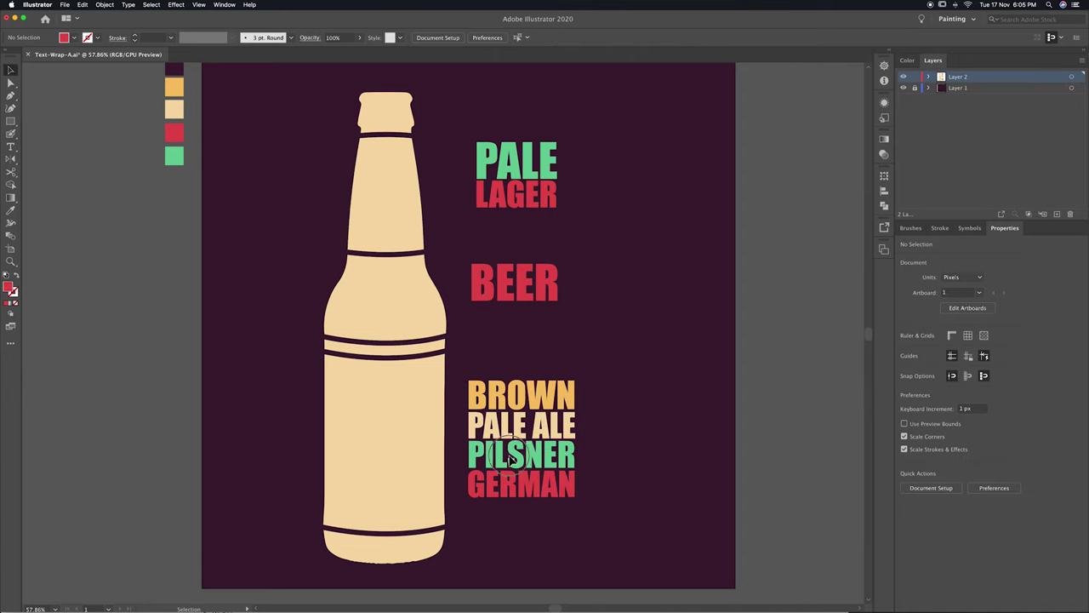
Colour PALE orange, then select all the text beside the bottle.
double_click(517, 158, "super")
left_click(174, 85)
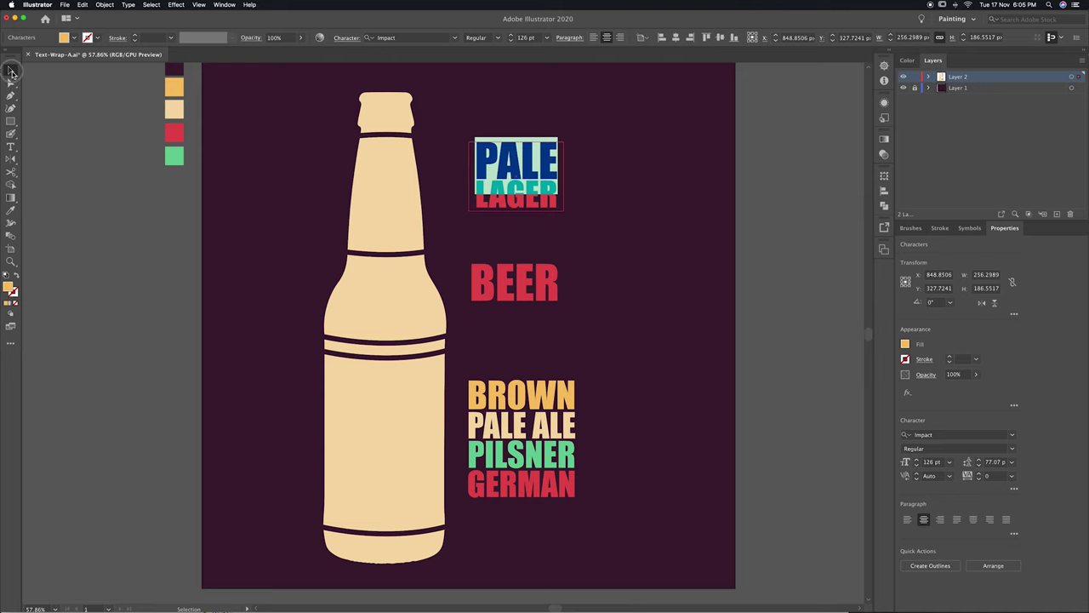
key("Escape")
key("super+a")
left_click(653, 367)
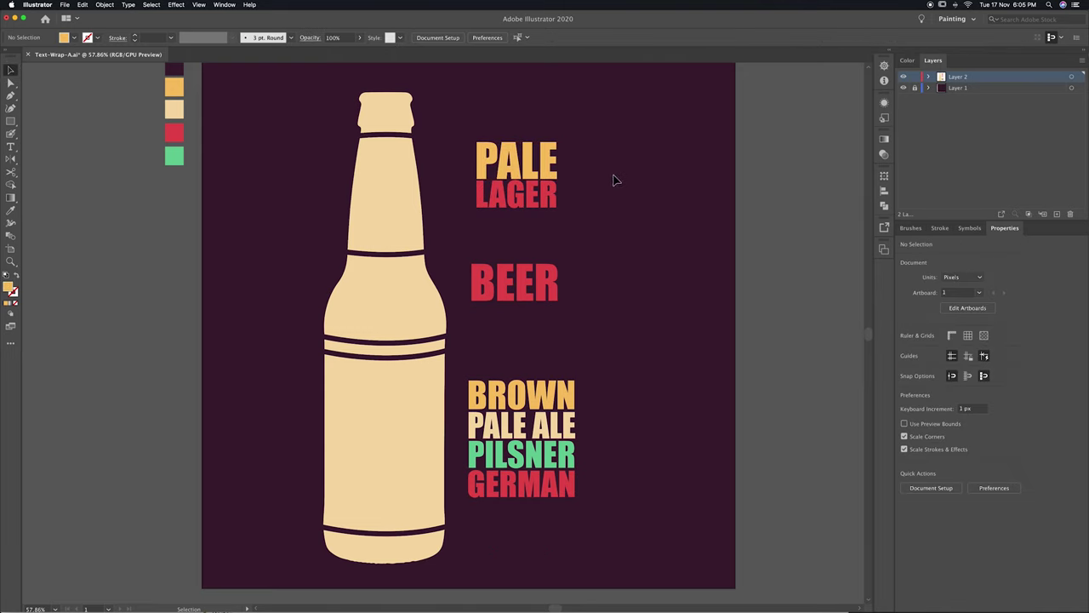
left_click(507, 512)
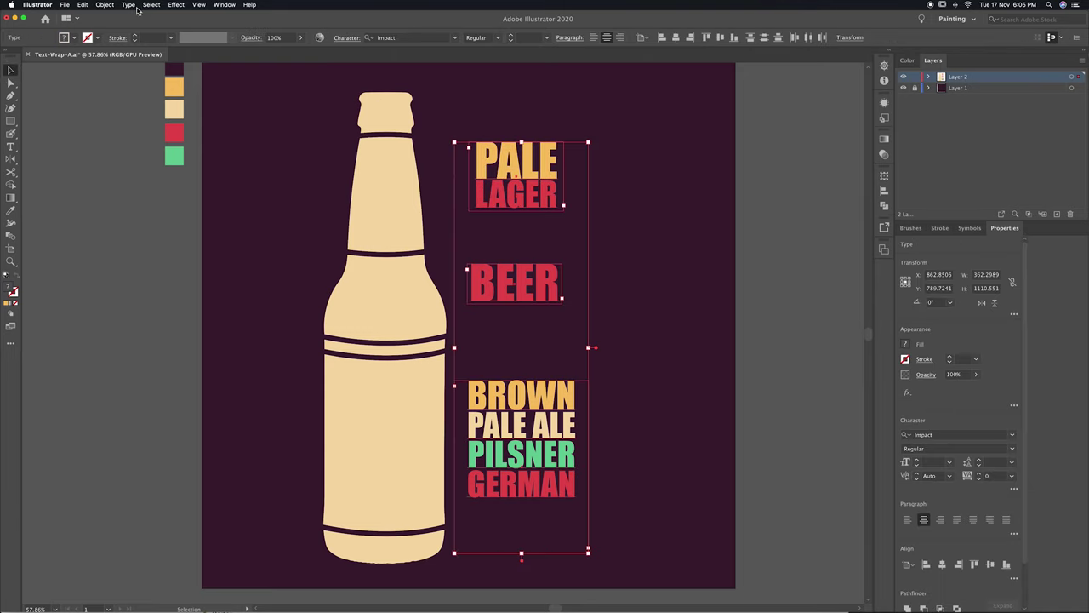
Convert the beer-style words to outlines.
left_click(129, 5)
left_click(213, 300)
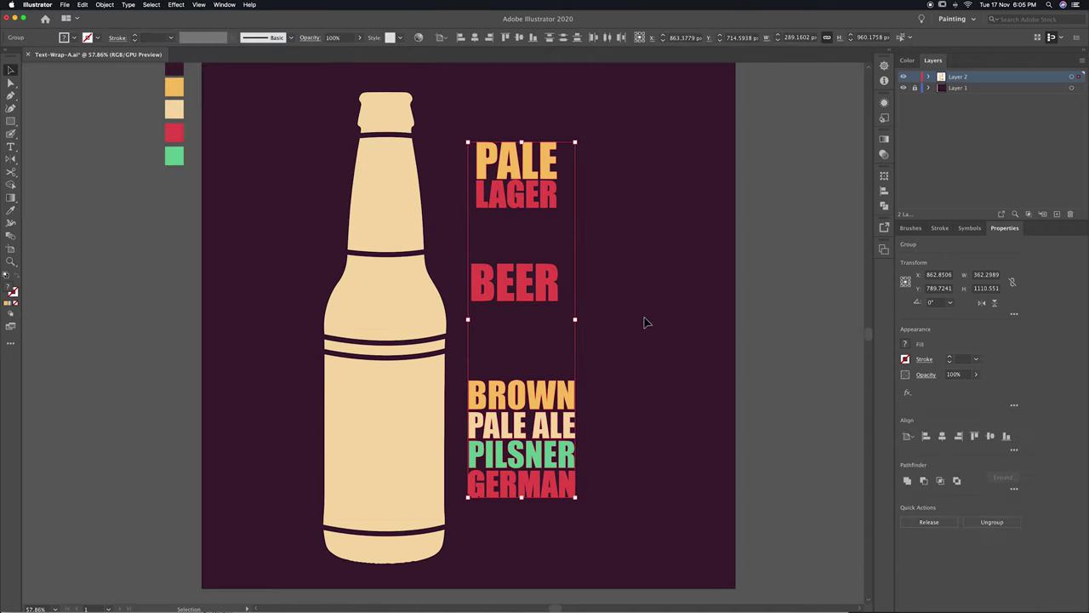
left_click(644, 322)
left_click(562, 396)
Ungroup the bottle into separate pieces such as neck and cap.
left_click(423, 202)
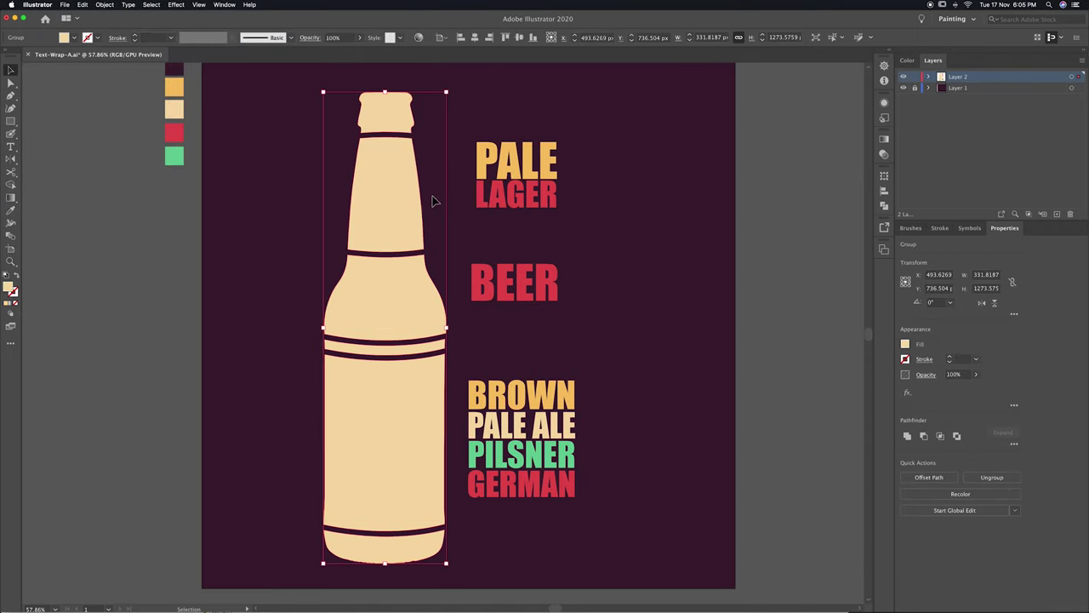
right_click(415, 202)
left_click(455, 299)
left_click(291, 165)
left_click(410, 191)
left_click(415, 127)
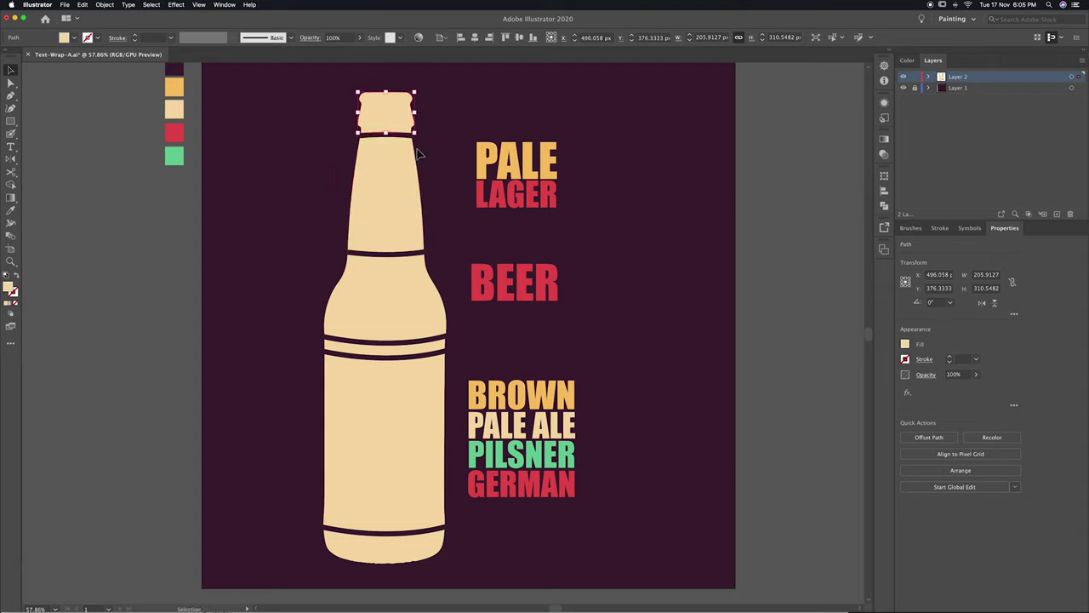
Fill all the bottle pieces with the green swatch, replacing the cream colour.
left_click(322, 551, "shift")
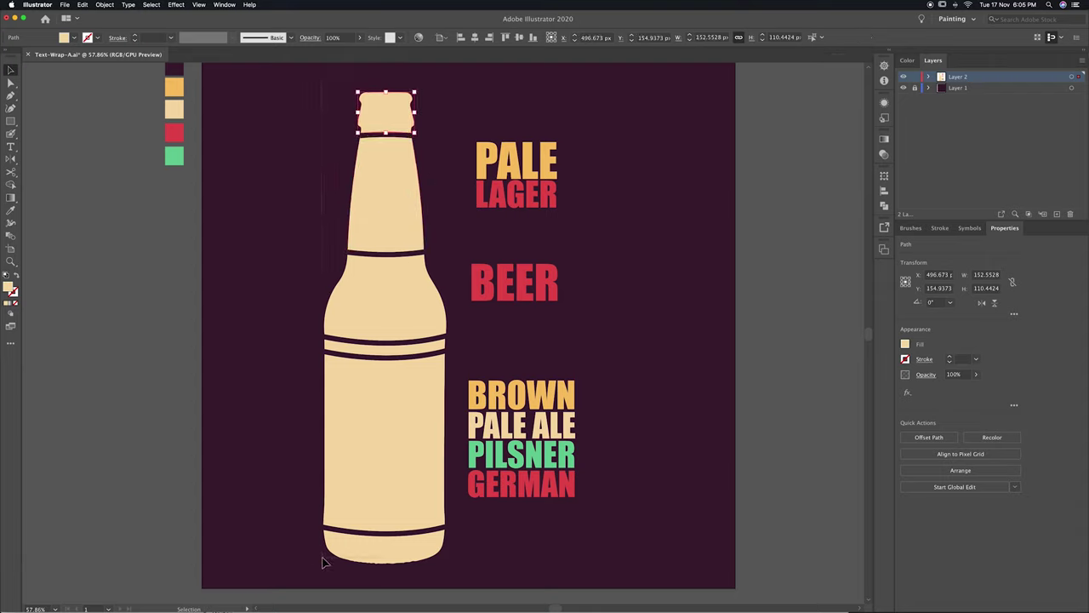
left_click(11, 212)
left_click(173, 154)
key("v")
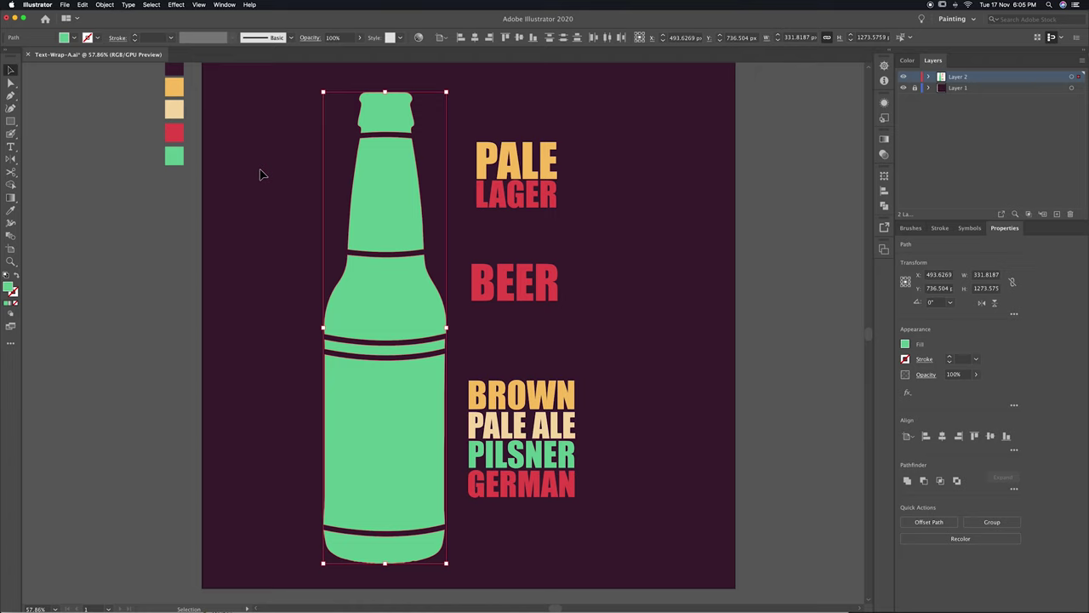
left_click(250, 170)
left_click(403, 191)
left_click(517, 168, "shift")
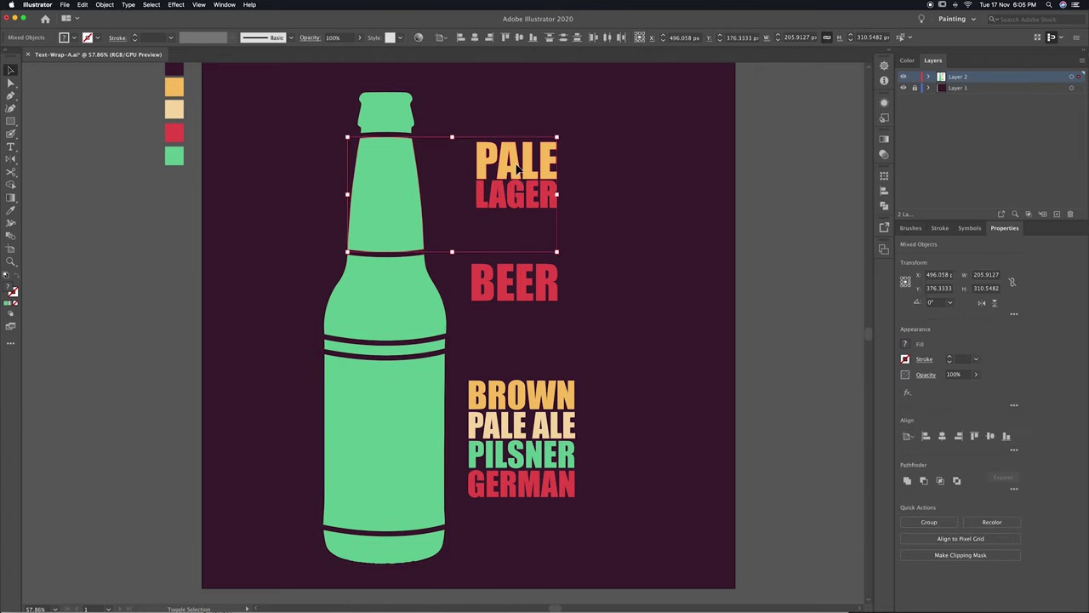
left_click(589, 184)
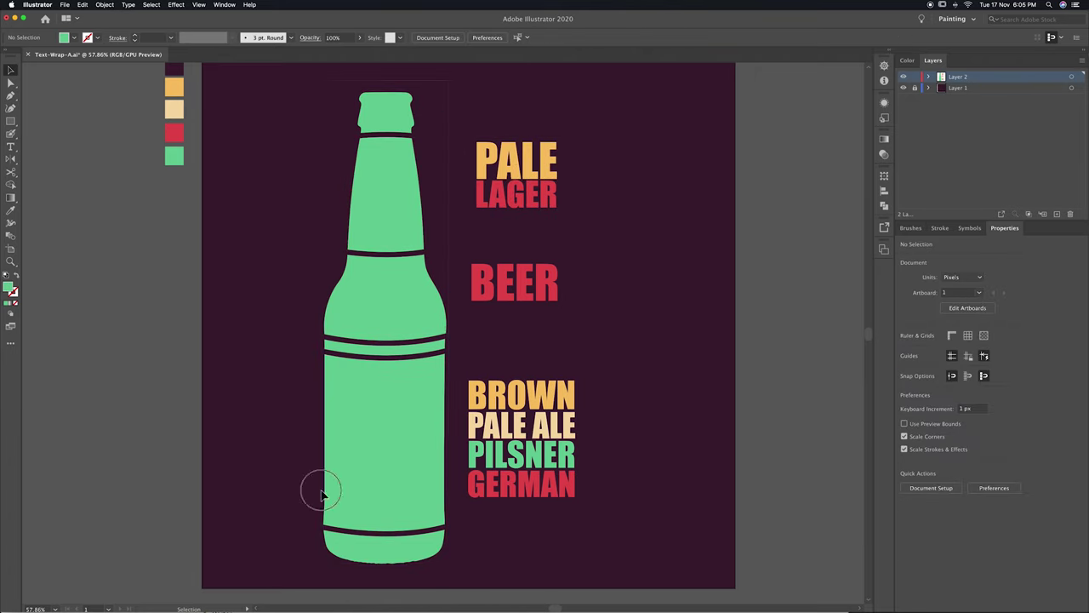
left_click_drag(297, 567, 390, 523)
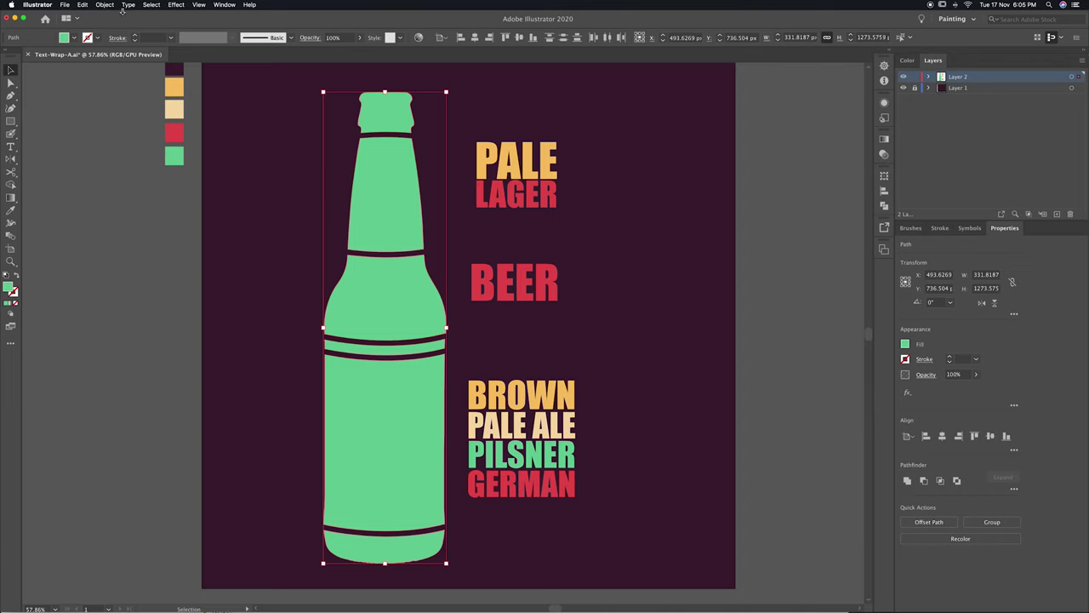
Bring the bottle in front of the text and envelope-warp PALE LAGER into the neck.
left_click(105, 4)
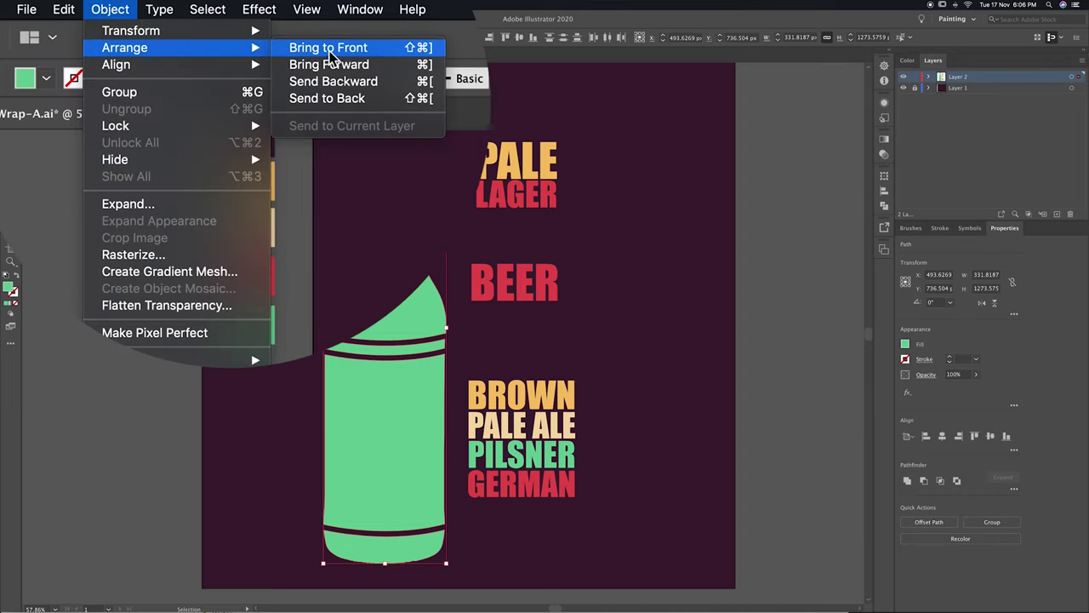
left_click(358, 52)
left_click(594, 224)
left_click(403, 199)
left_click(487, 200, "shift")
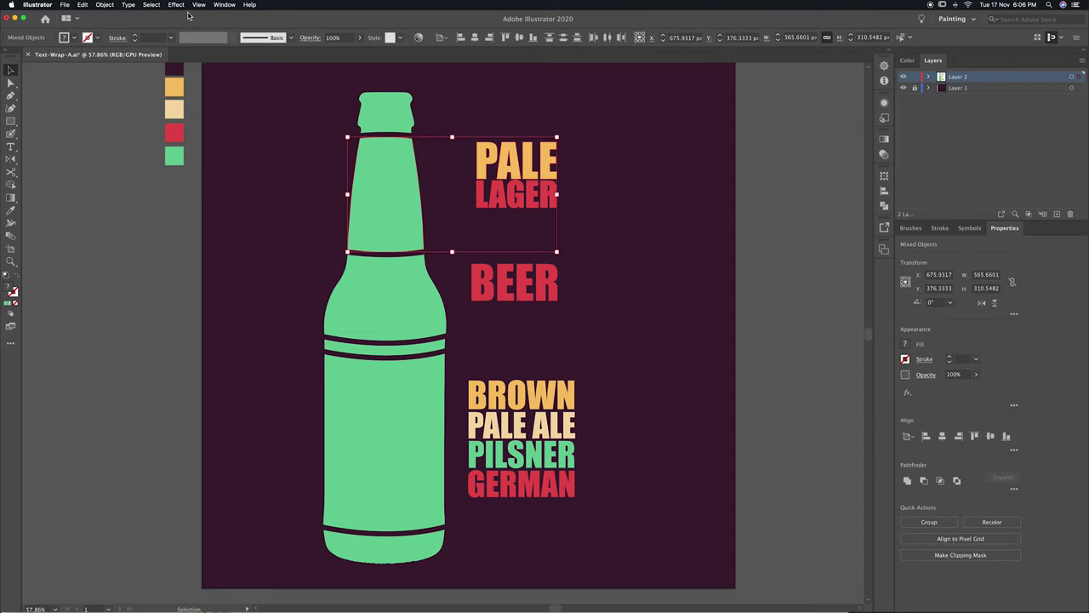
left_click(104, 4)
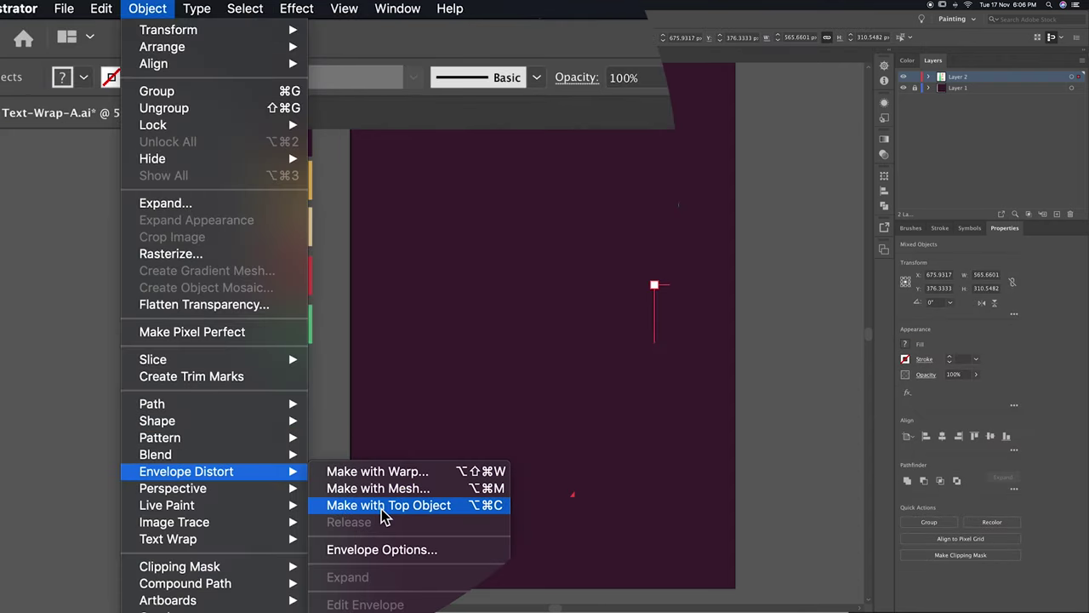
left_click(388, 507)
Envelope-warp BEER into the shoulder and the word list into the bottle body.
left_click(432, 307)
left_click(104, 4)
left_click(221, 242)
left_click(383, 443)
left_click(511, 494, "shift")
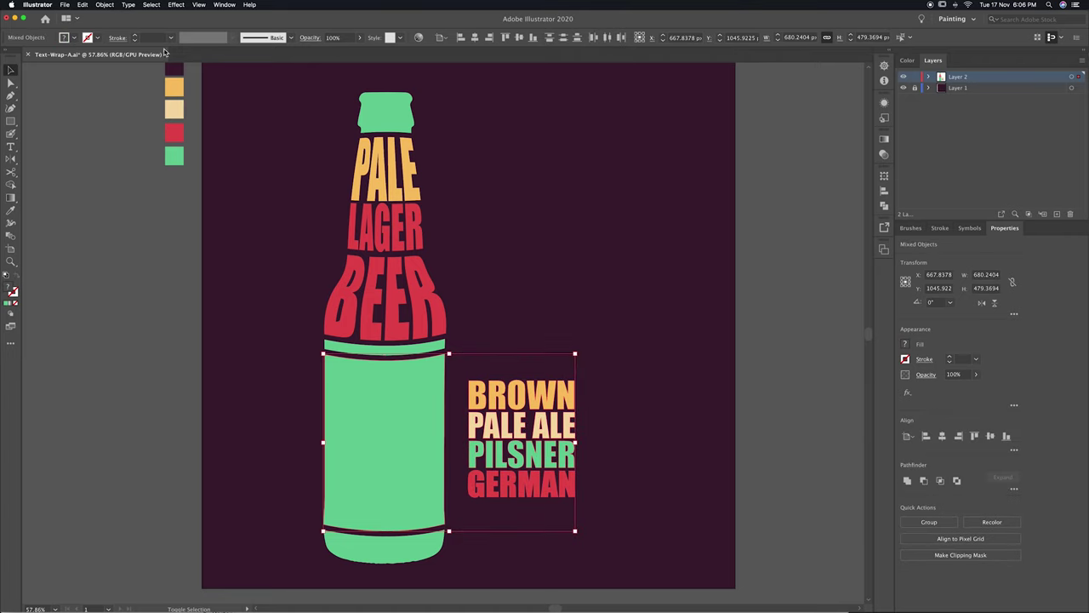
left_click(104, 4)
left_click(222, 243)
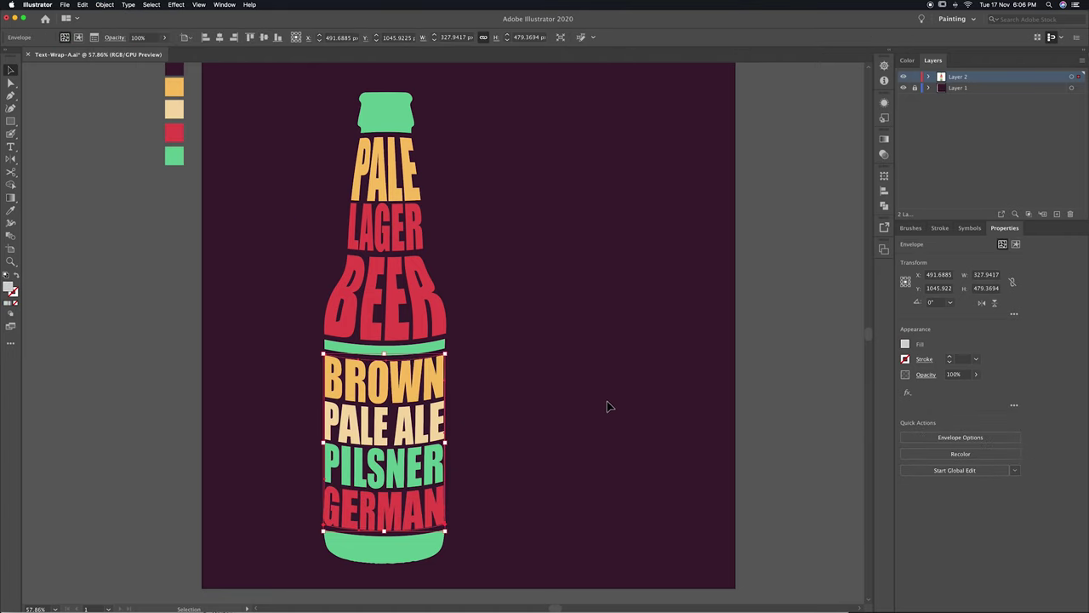
left_click(568, 387)
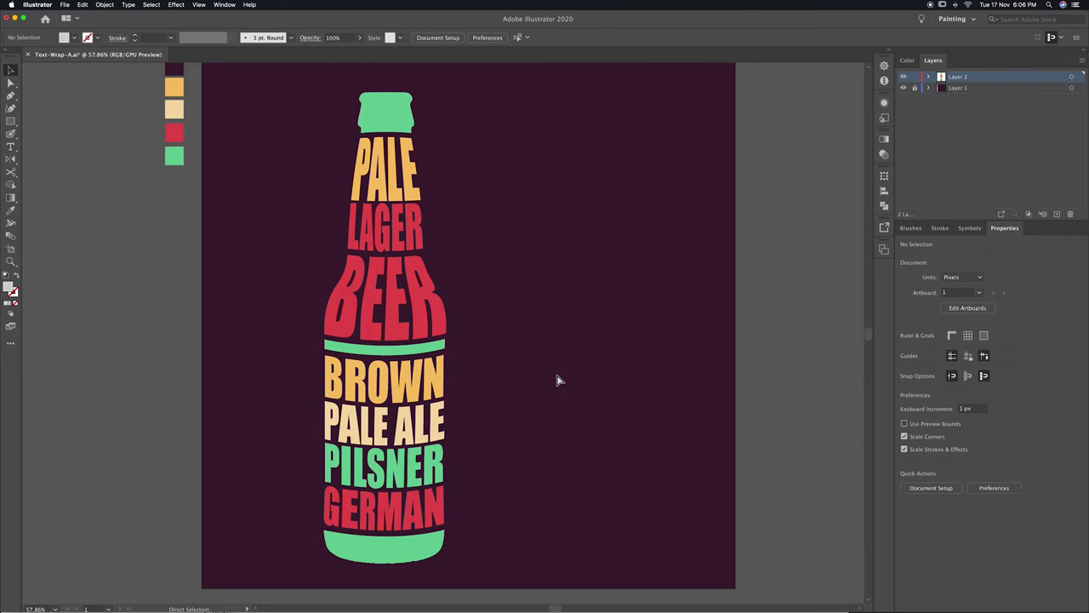